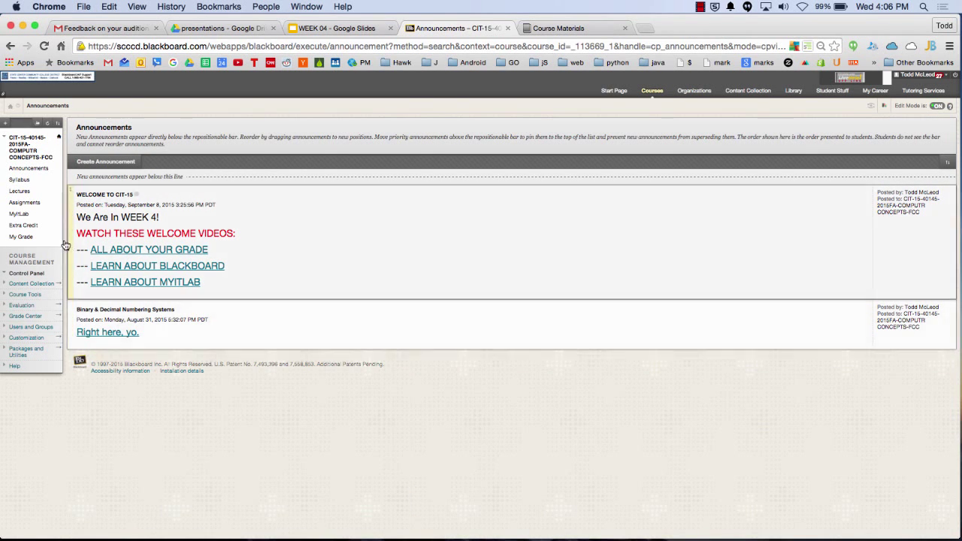
# Open the course Assignments list, zoom in two steps, and scroll to the WEEK 03–04 assignments
pyautogui.click(31, 203)
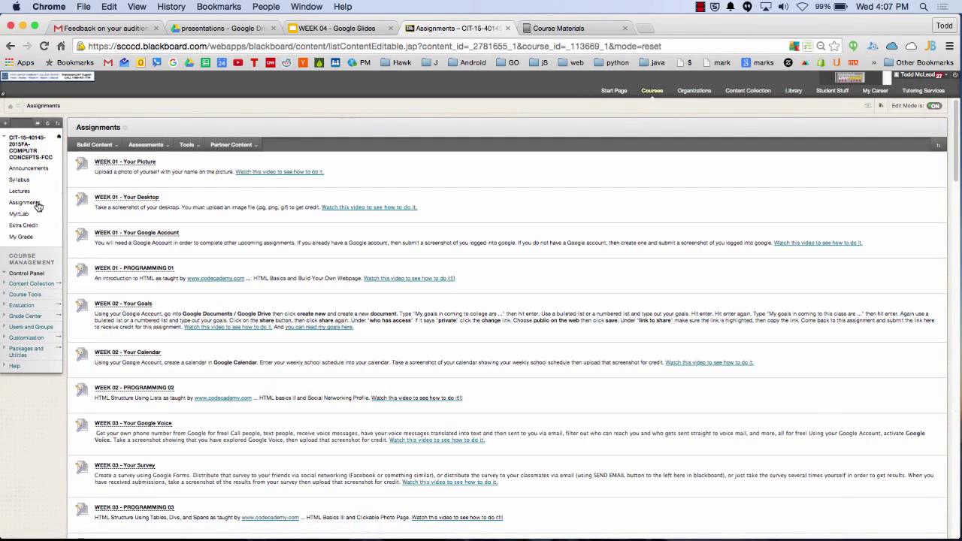
pyautogui.scroll(-6, 428, 441)
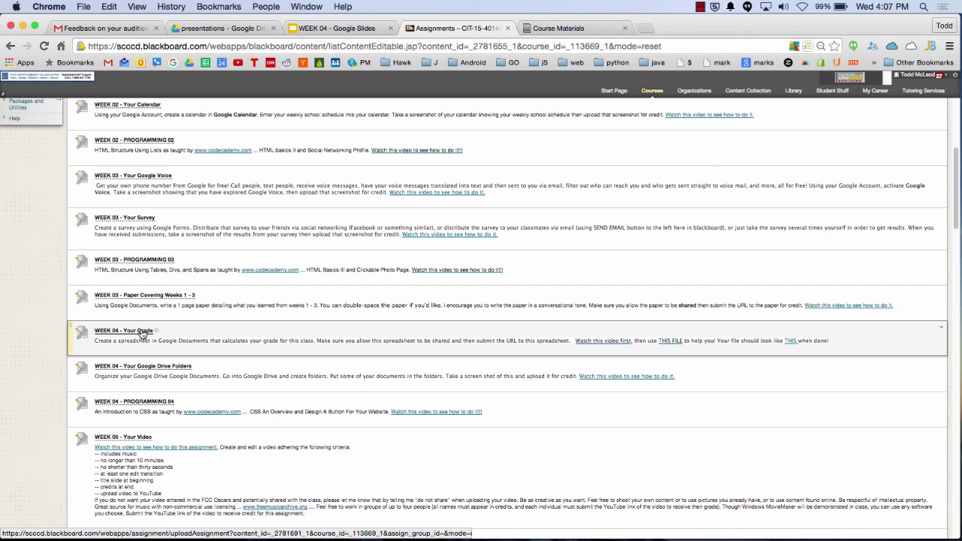
pyautogui.press('super+equal')
pyautogui.press('super+equal')
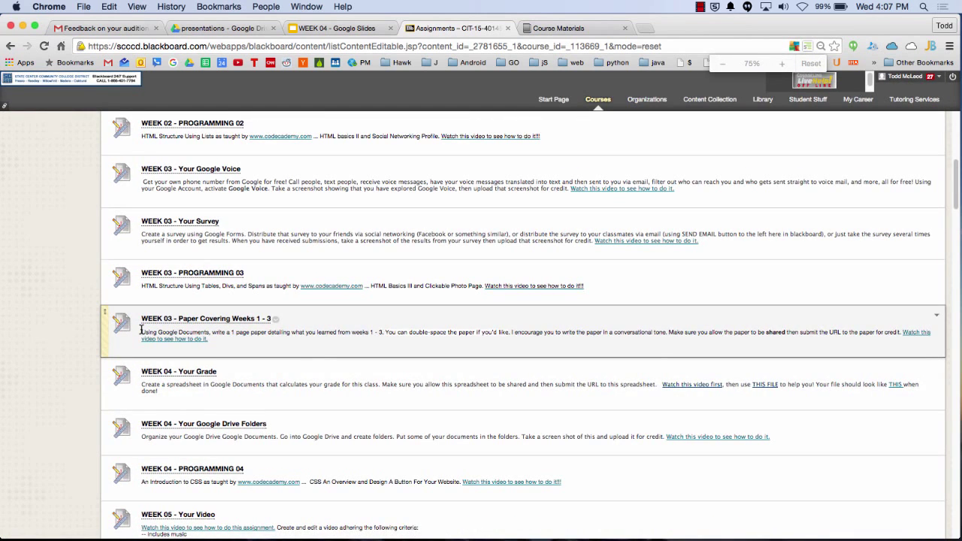
pyautogui.press('super+equal')
pyautogui.press('super+equal')
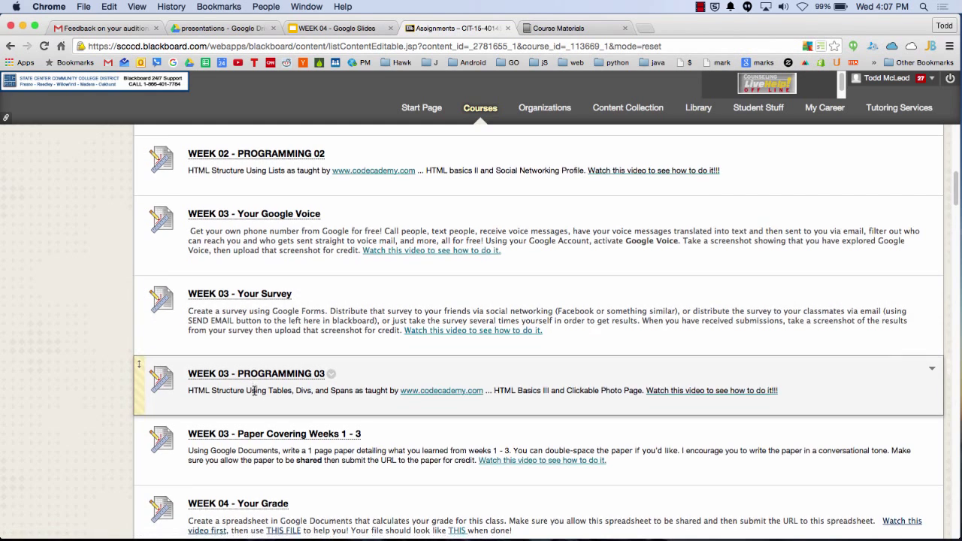
pyautogui.scroll(-3, 254, 391)
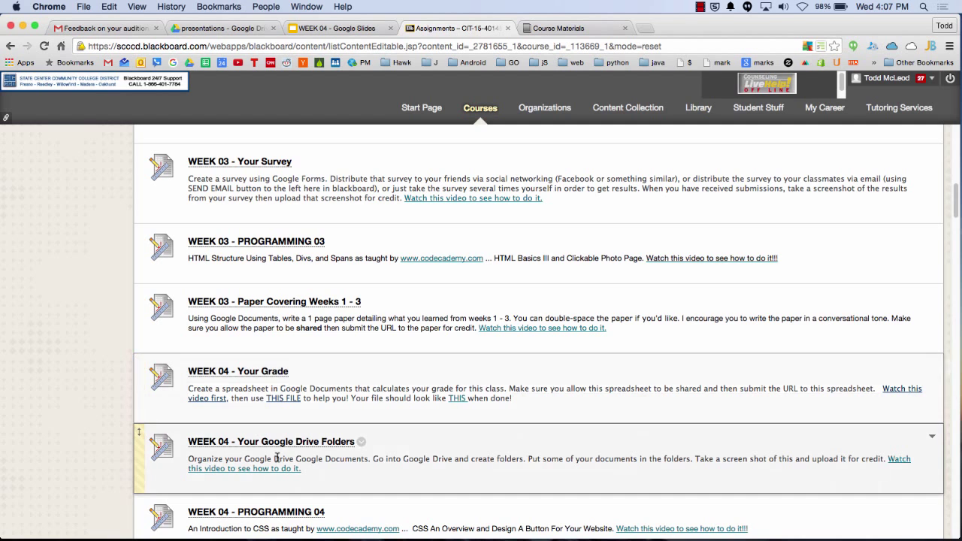
pyautogui.scroll(-2, 281, 460)
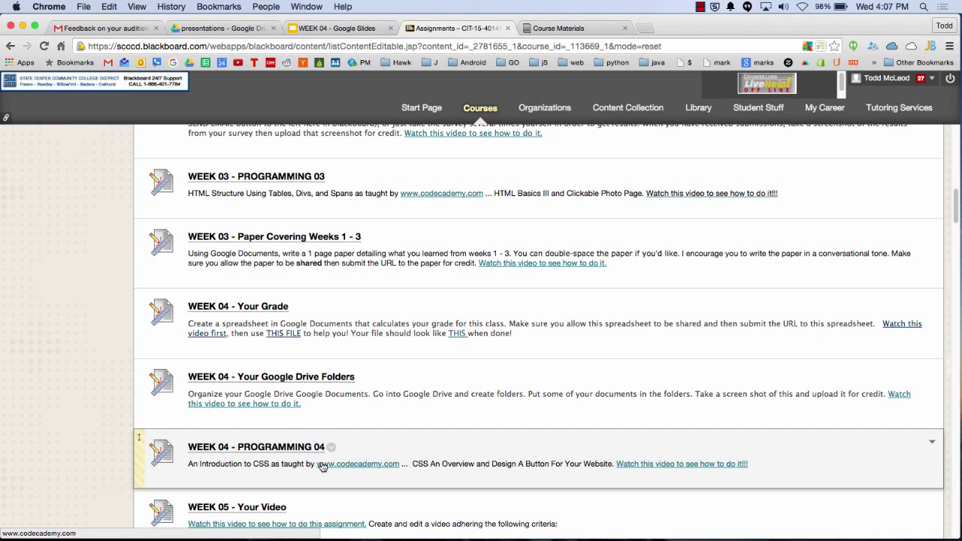
# Go to Codecademy's HTML & CSS track and open the HTML Basics II Ordered lists lesson
pyautogui.click(644, 32)
pyautogui.write('codecademy.com/learn')
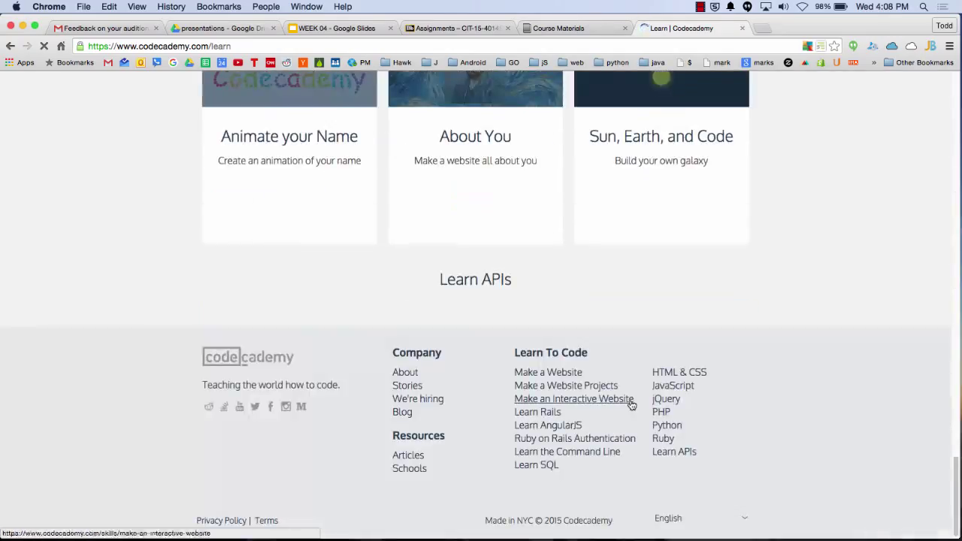
pyautogui.click(667, 374)
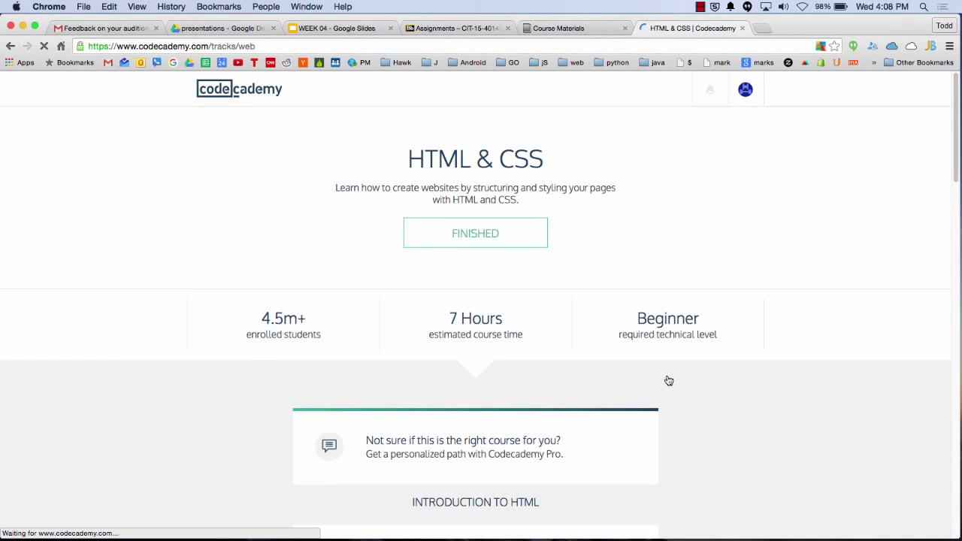
pyautogui.scroll(-10, 562, 403)
pyautogui.scroll(6, 562, 403)
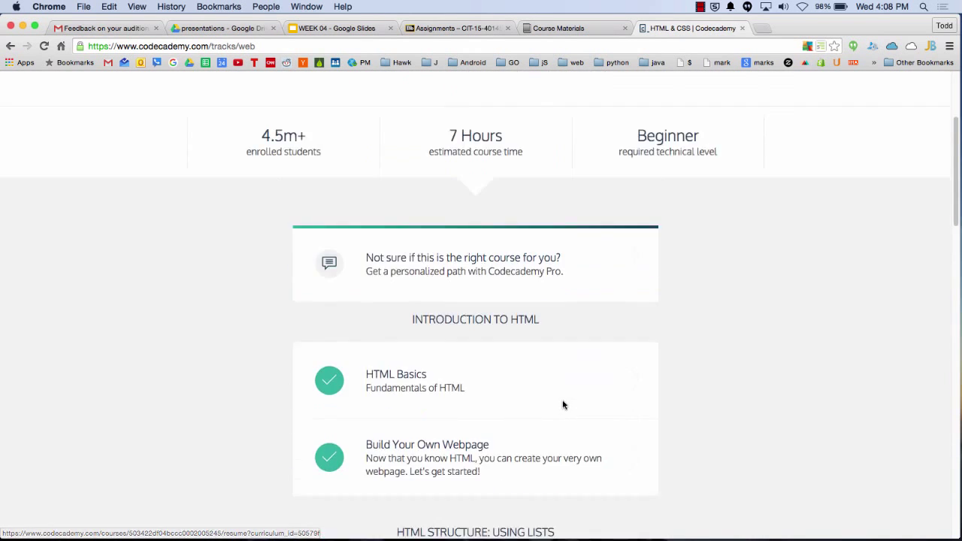
pyautogui.scroll(-4, 563, 405)
pyautogui.click(528, 371)
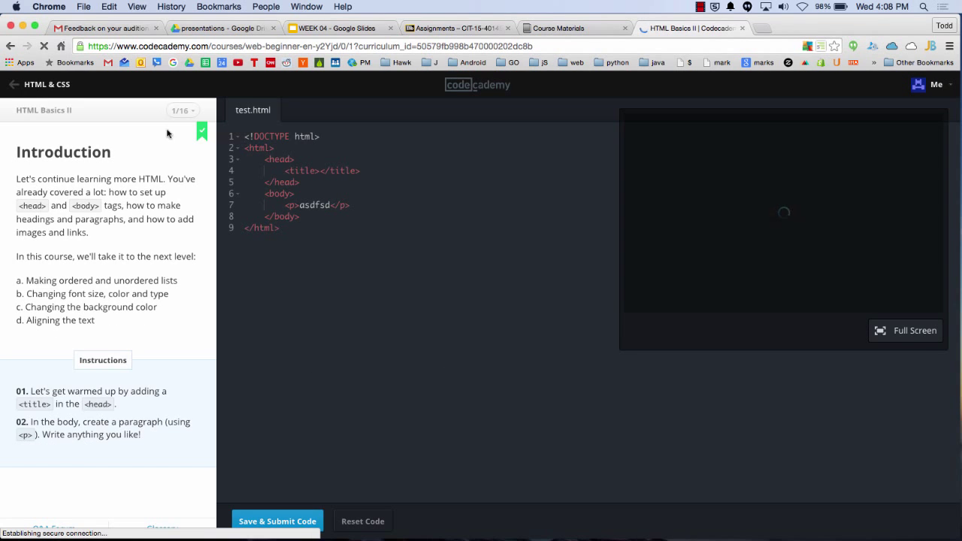
pyautogui.click(178, 112)
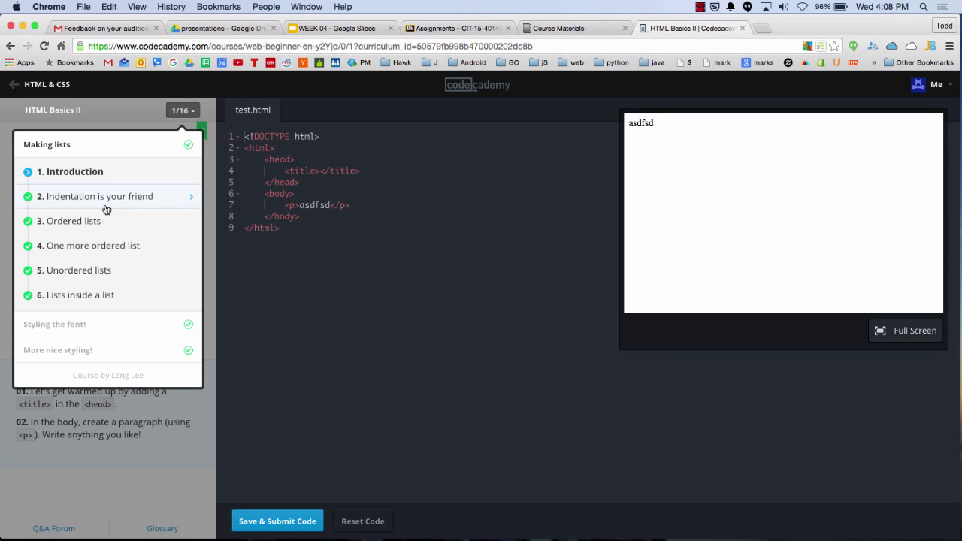
pyautogui.click(91, 222)
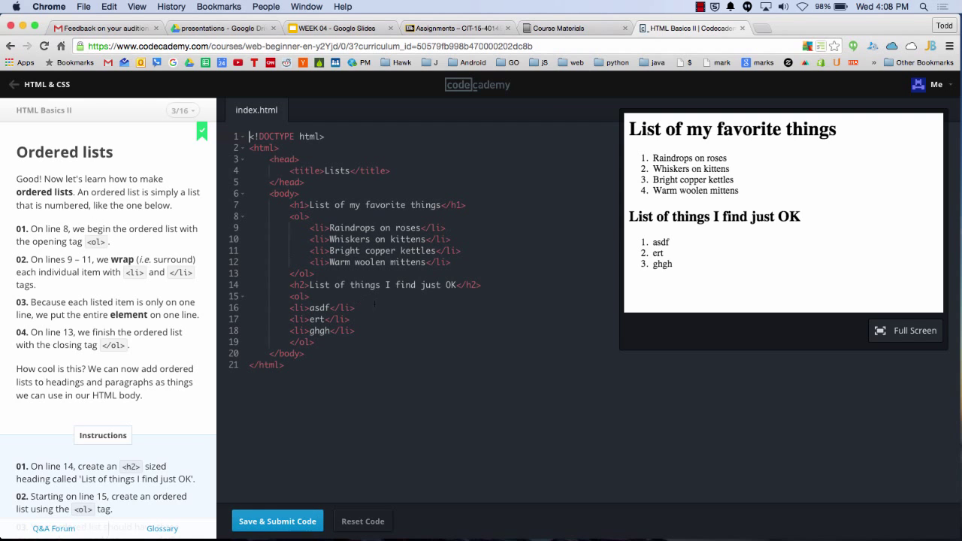
# Delete the h2 heading and second list on lines 13–18, then submit the code
pyautogui.keyDown('shift'); pyautogui.click(255, 284); pyautogui.keyUp('shift')
pyautogui.click(353, 331)
pyautogui.press('Down')
pyautogui.keyDown('shift'); pyautogui.click(295, 273); pyautogui.keyUp('shift')
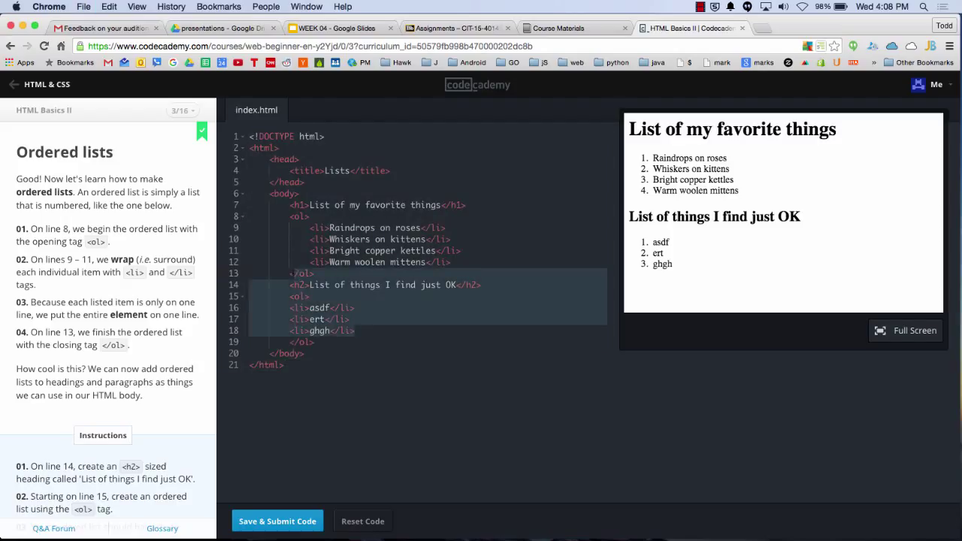
pyautogui.press('BackSpace')
pyautogui.click(292, 521)
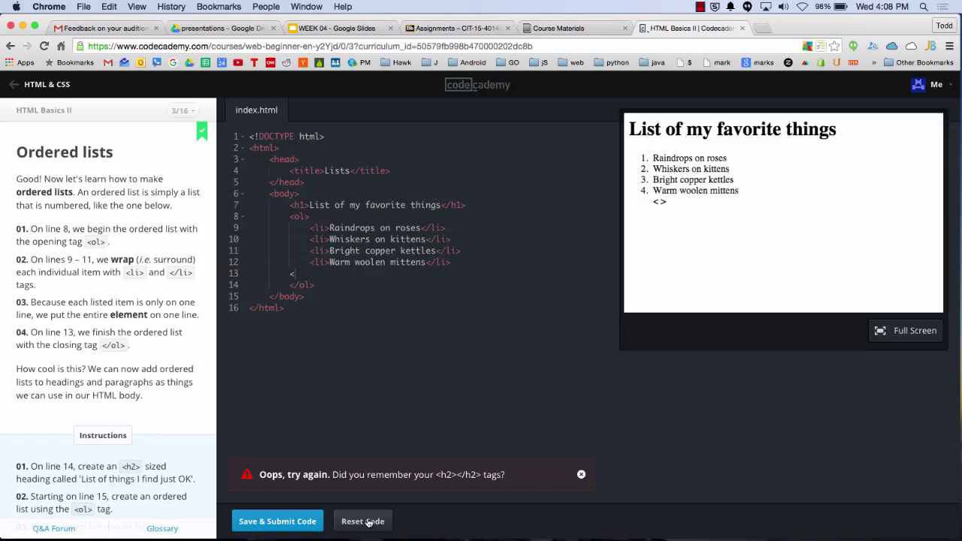
# Reset the exercise code, then highlight the lesson explanation and instructions while reviewing the h1 line
pyautogui.click(367, 521)
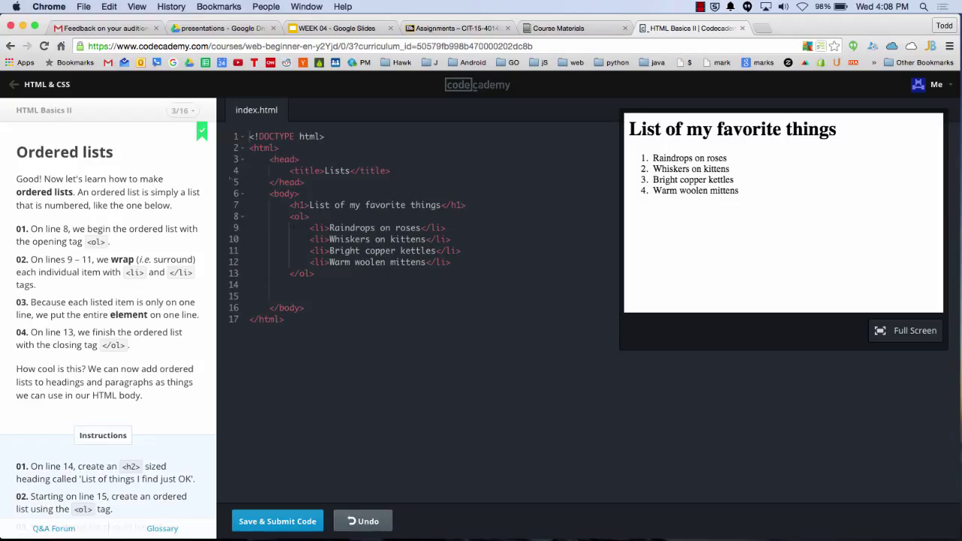
pyautogui.moveTo(45, 179); pyautogui.dragTo(215, 372)
pyautogui.scroll(-3, 212, 368)
pyautogui.click(153, 444)
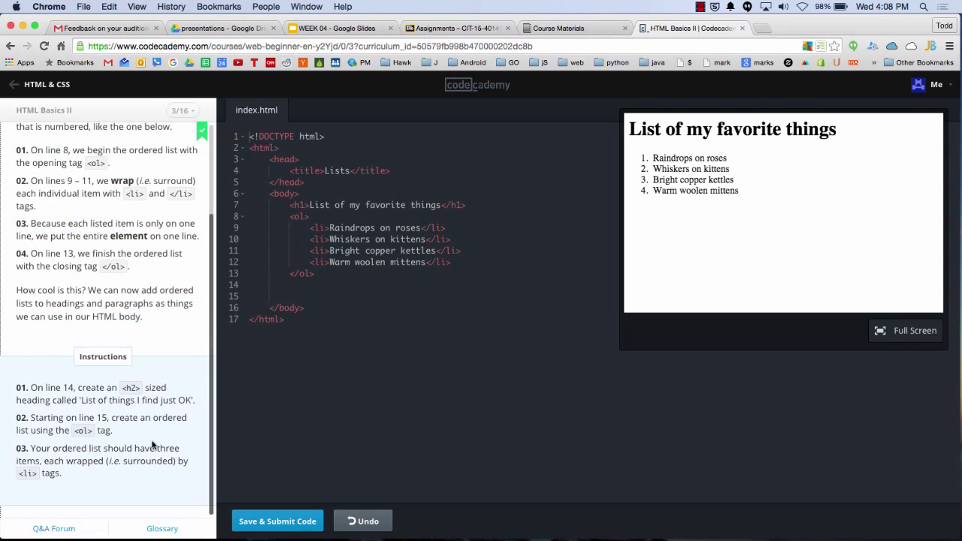
pyautogui.moveTo(155, 466); pyautogui.dragTo(80, 387)
pyautogui.click(86, 425)
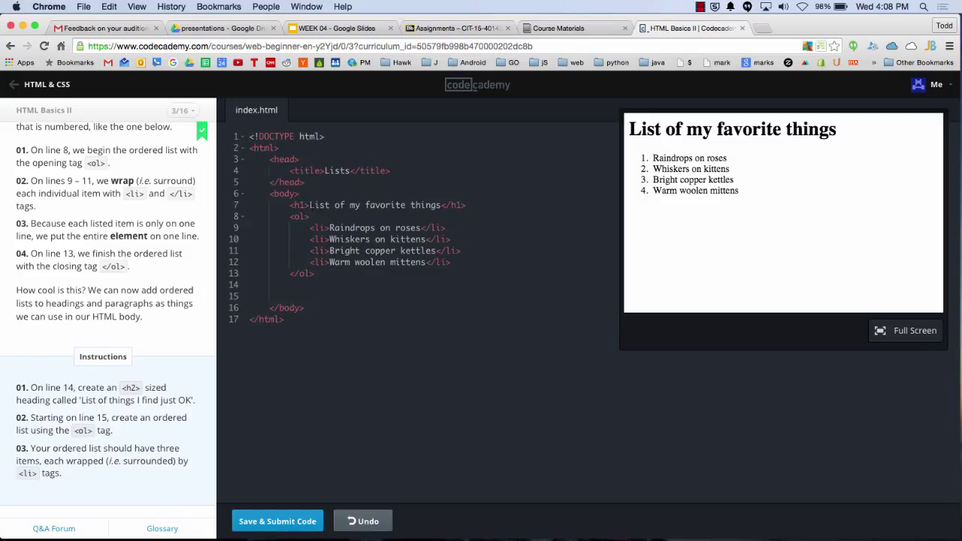
pyautogui.click(297, 205)
pyautogui.click(467, 206)
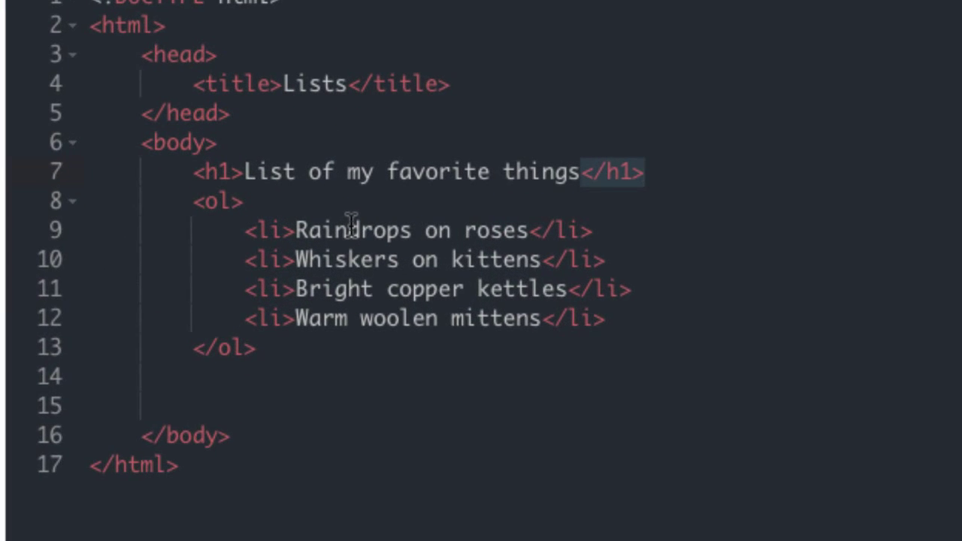
# Paste the h2 'List of things I find just OK' with its three-item ordered list and submit
pyautogui.click(172, 165)
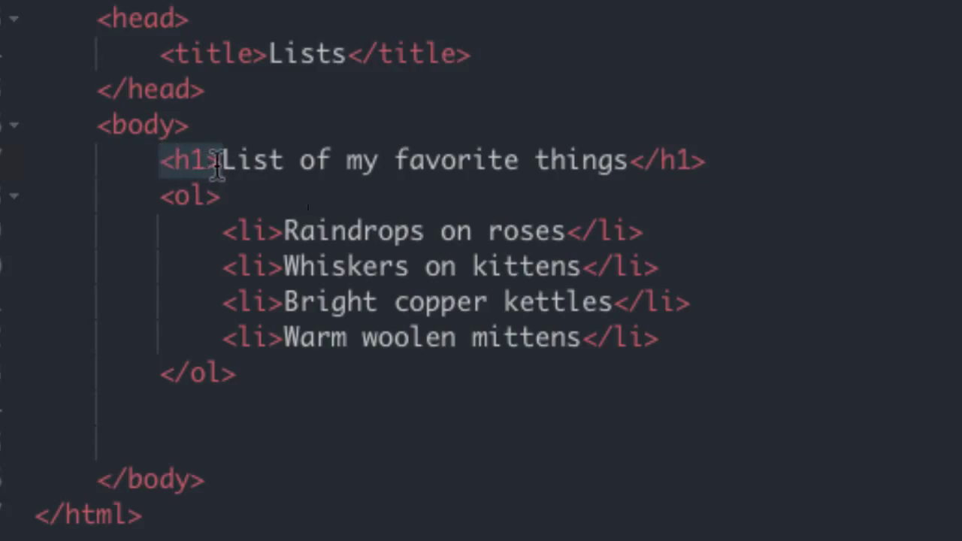
pyautogui.moveTo(223, 160); pyautogui.dragTo(718, 167)
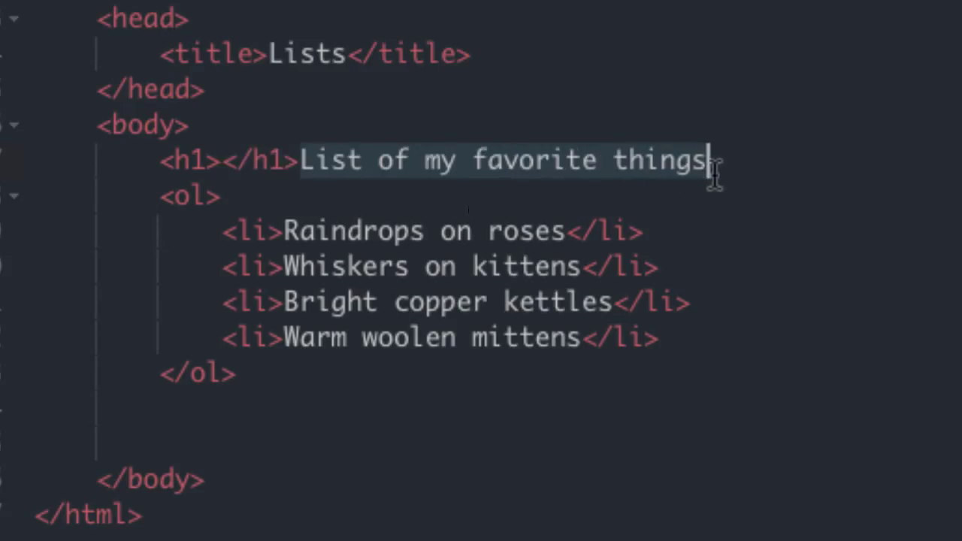
pyautogui.hotkey('ctrl', 'z')
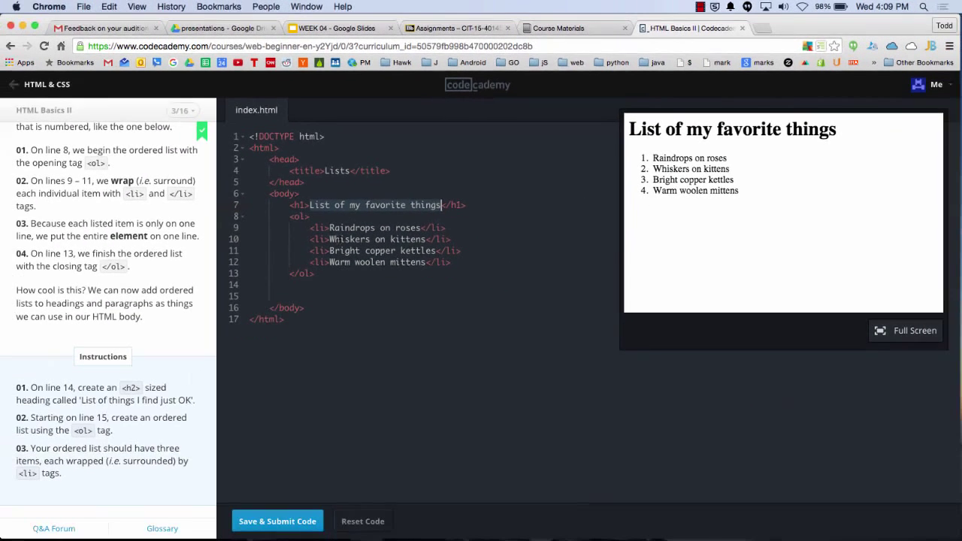
pyautogui.click(380, 227)
pyautogui.press('super+z')
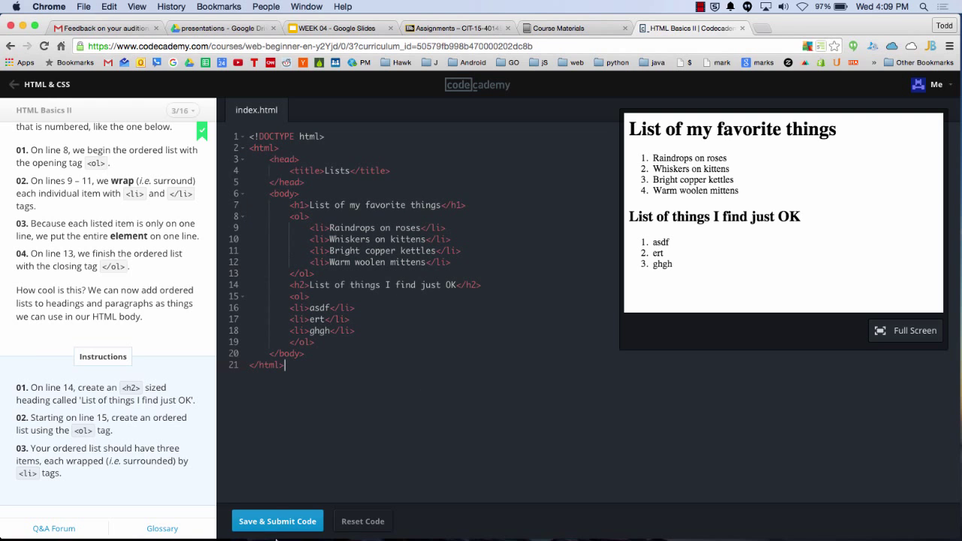
pyautogui.click(280, 521)
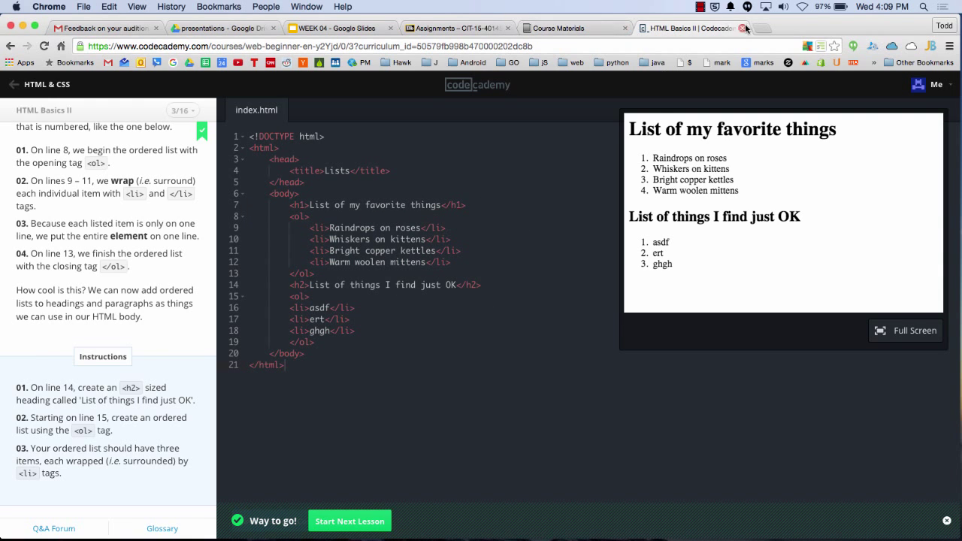
# Close the Codecademy tab and switch to the MyITLab Course Materials page
pyautogui.press('super+w')
pyautogui.scroll(10, 368, 181)
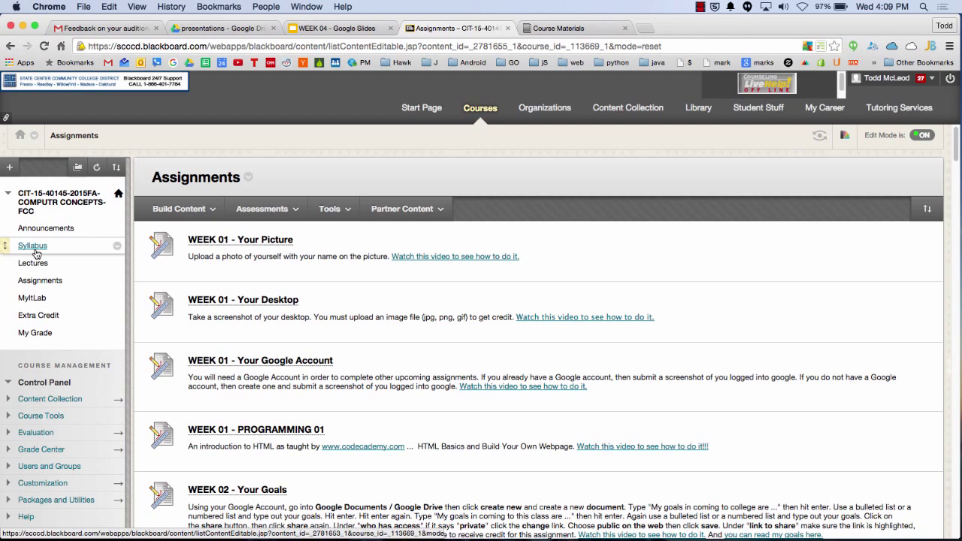
pyautogui.moveTo(36, 253); pyautogui.dragTo(45, 263)
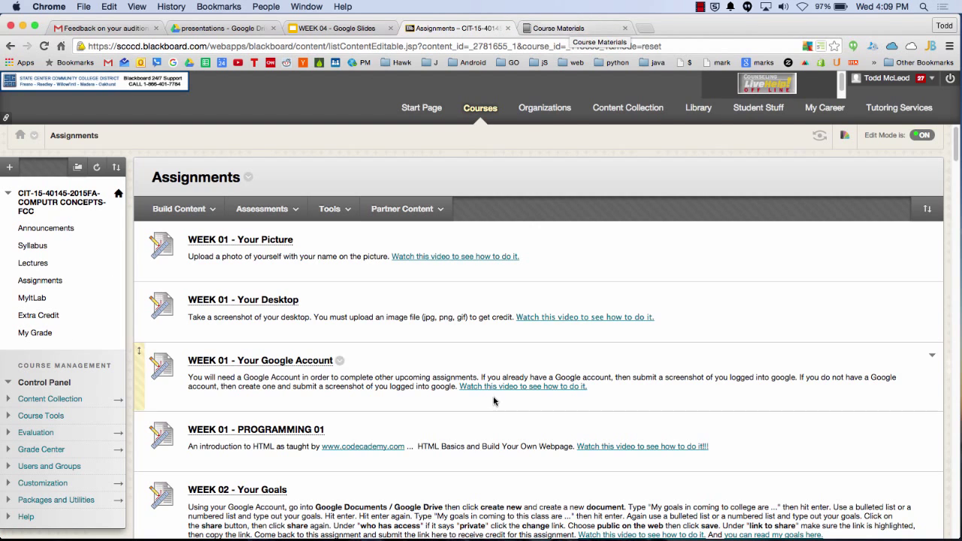
pyautogui.click(548, 31)
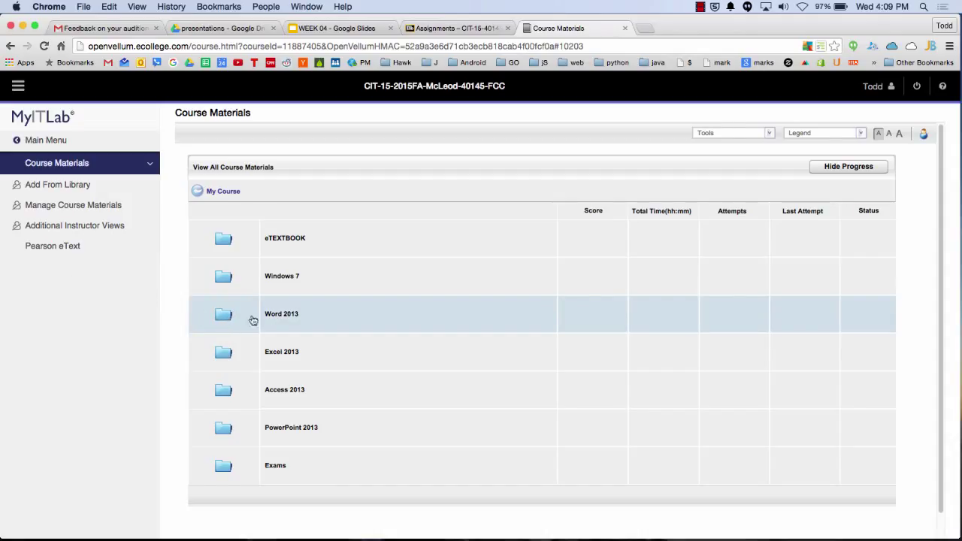
# Open the Word 2013 folder and its assessments
pyautogui.scroll(-1, 282, 315)
pyautogui.click(283, 313)
pyautogui.click(292, 284)
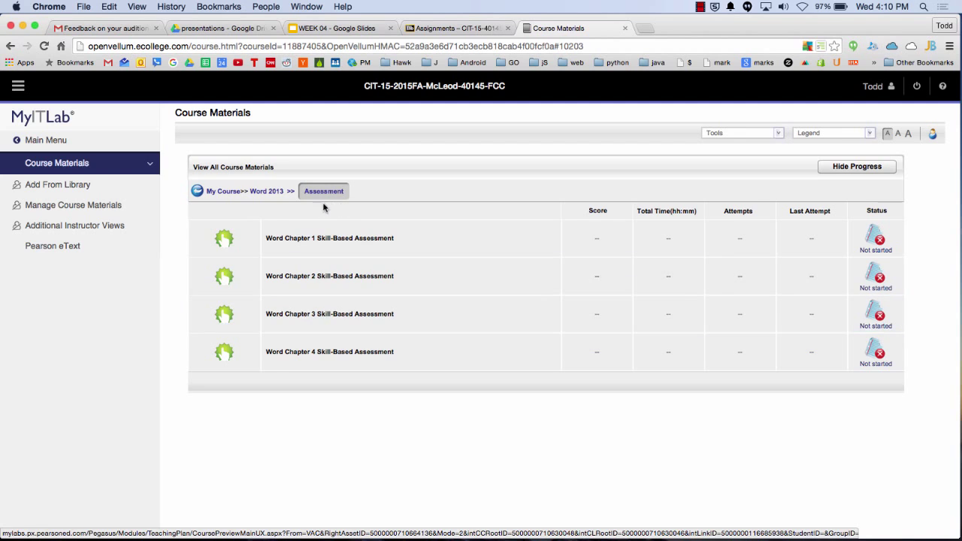
# Return to My Course and open Exams > Chapter Quizzes
pyautogui.click(215, 192)
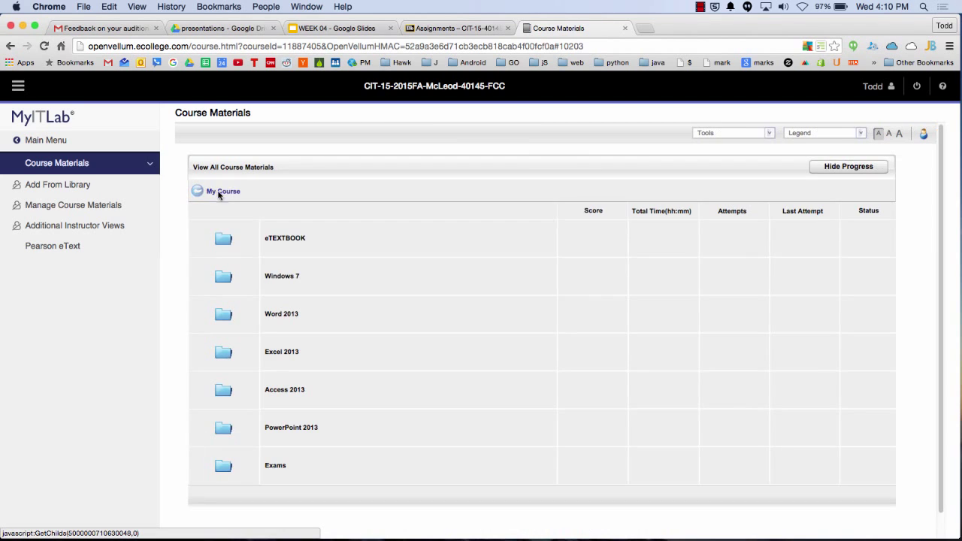
pyautogui.scroll(-1, 300, 451)
pyautogui.click(299, 442)
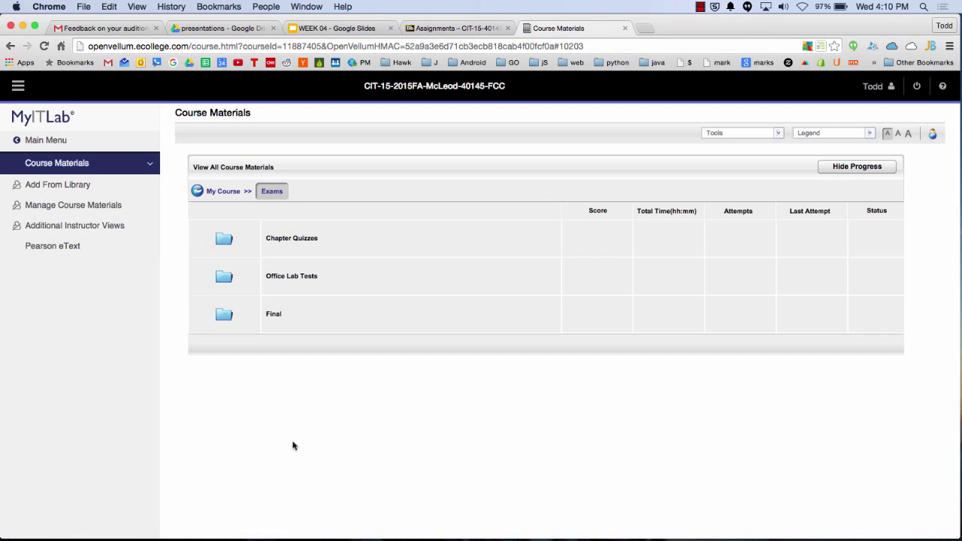
pyautogui.click(308, 241)
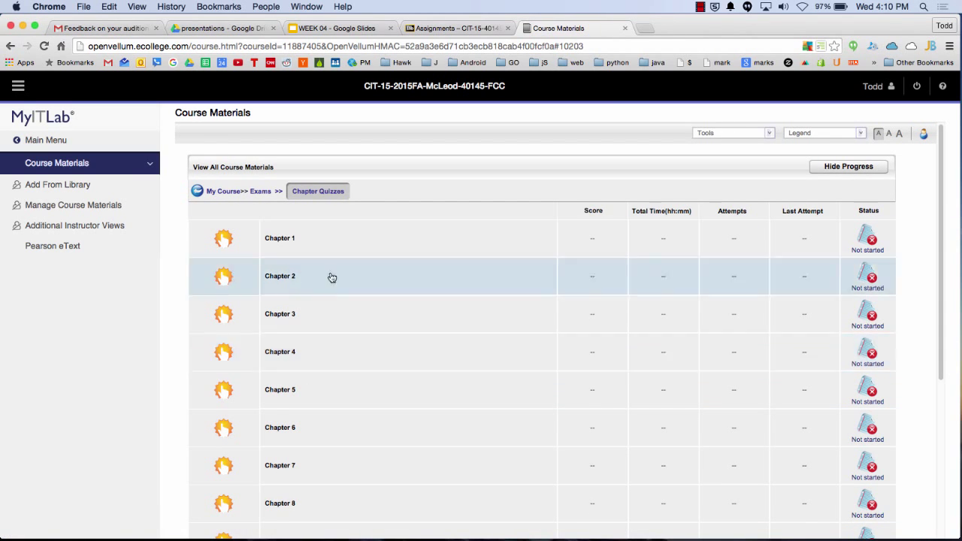
# Close the Course Materials tab and switch to the WEEK 04 Google Slides deck
pyautogui.click(624, 28)
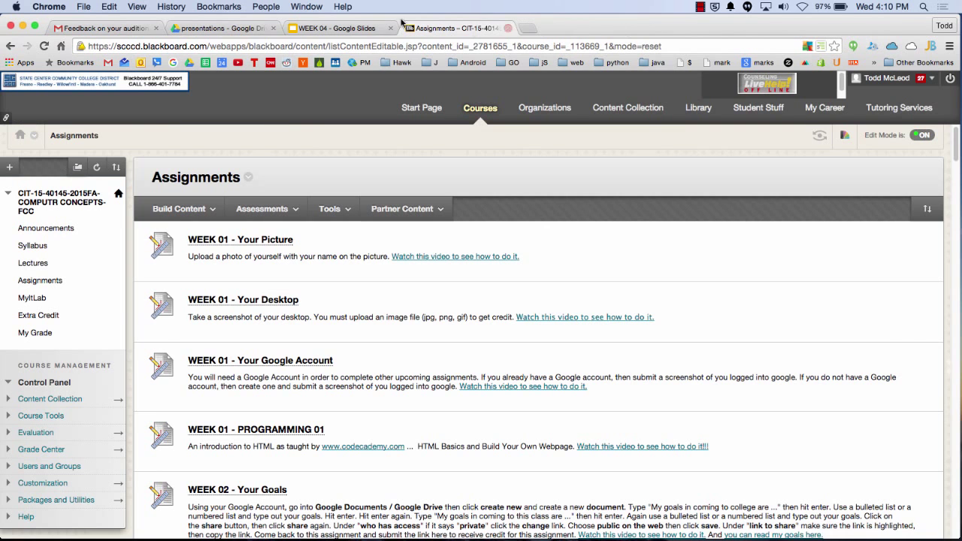
pyautogui.click(353, 31)
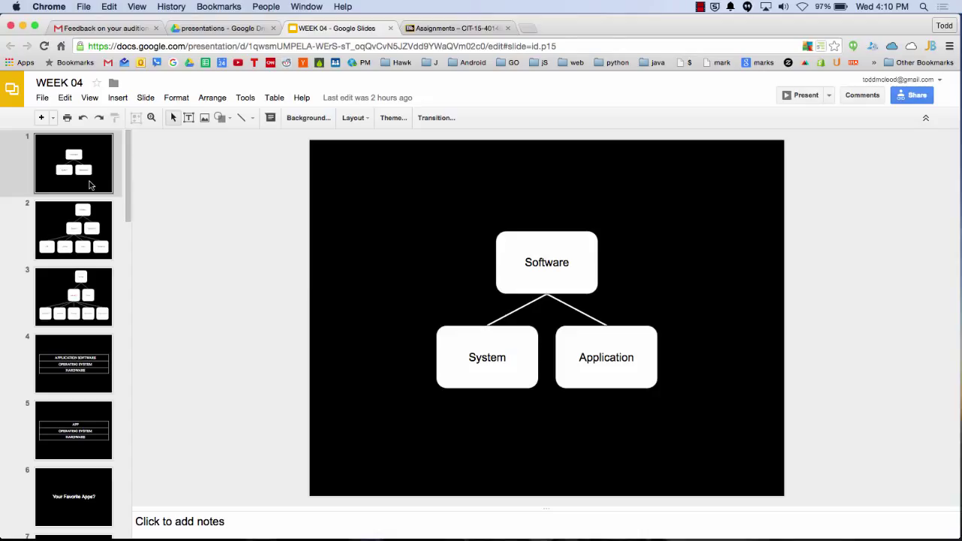
# Present the WEEK 04 deck full screen via View > Present
pyautogui.click(90, 98)
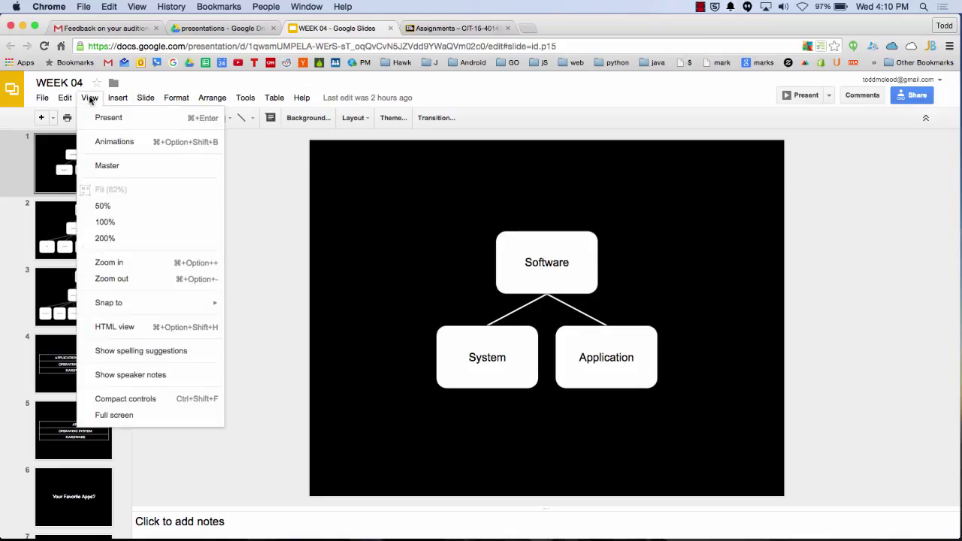
pyautogui.click(105, 117)
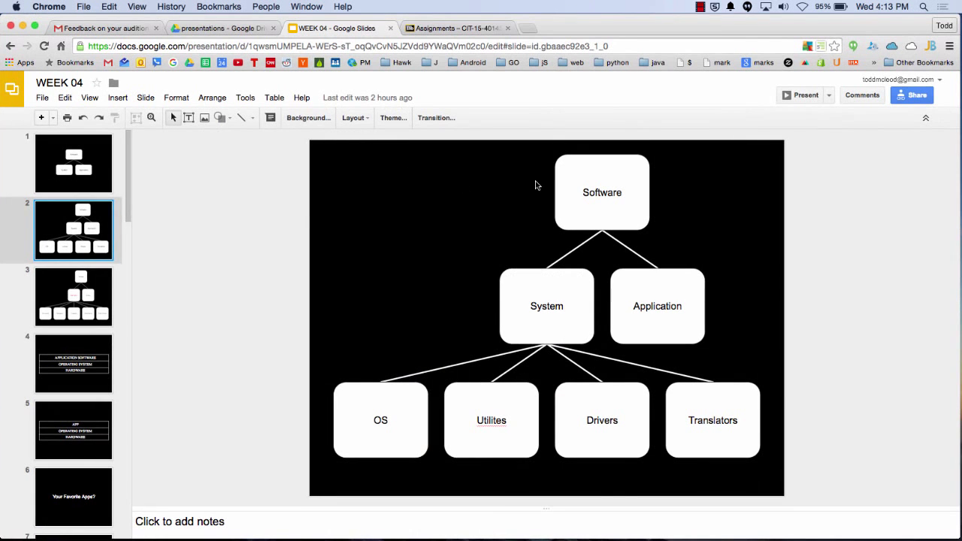
# Search Google for 'hp' and go to HP Support and Drivers for Printers
pyautogui.click(529, 28)
pyautogui.write('hp')
pyautogui.press('Return')
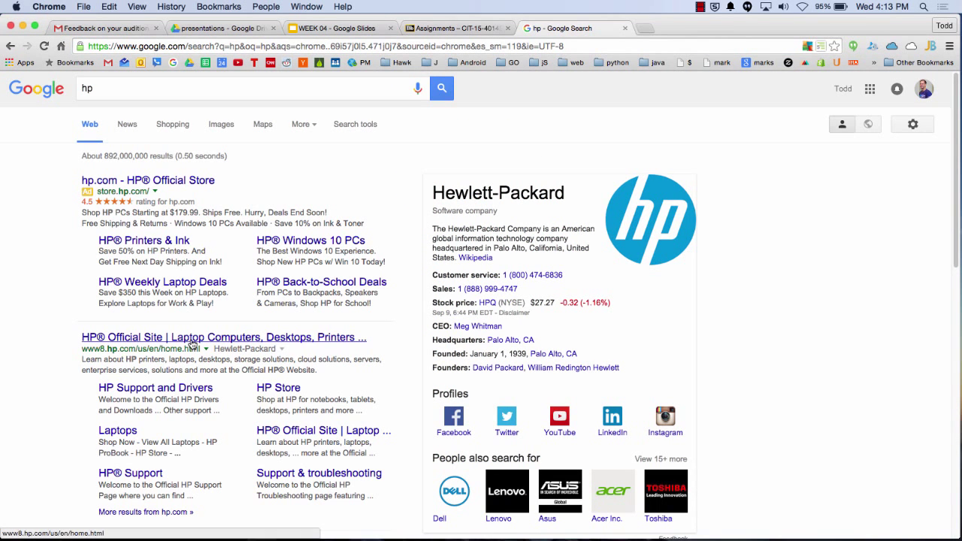
pyautogui.click(174, 396)
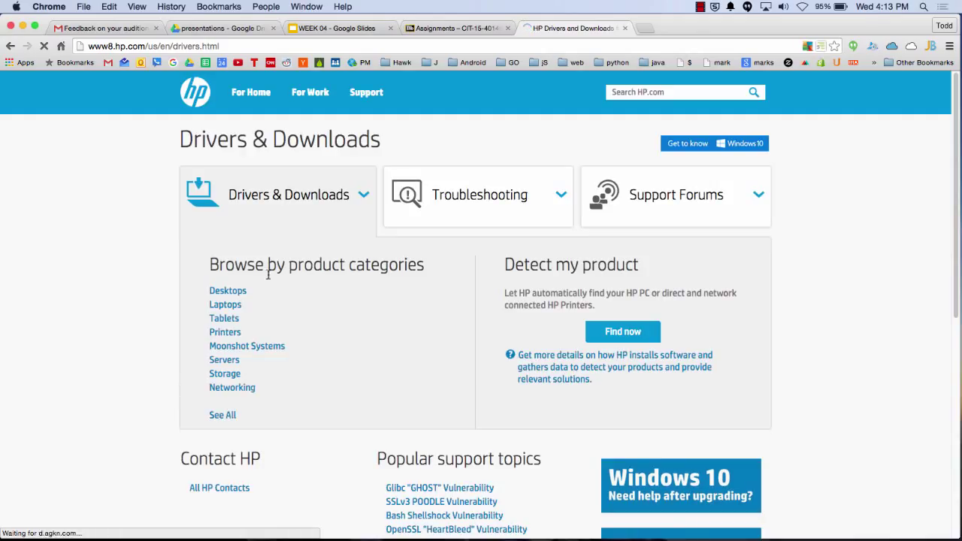
pyautogui.click(225, 334)
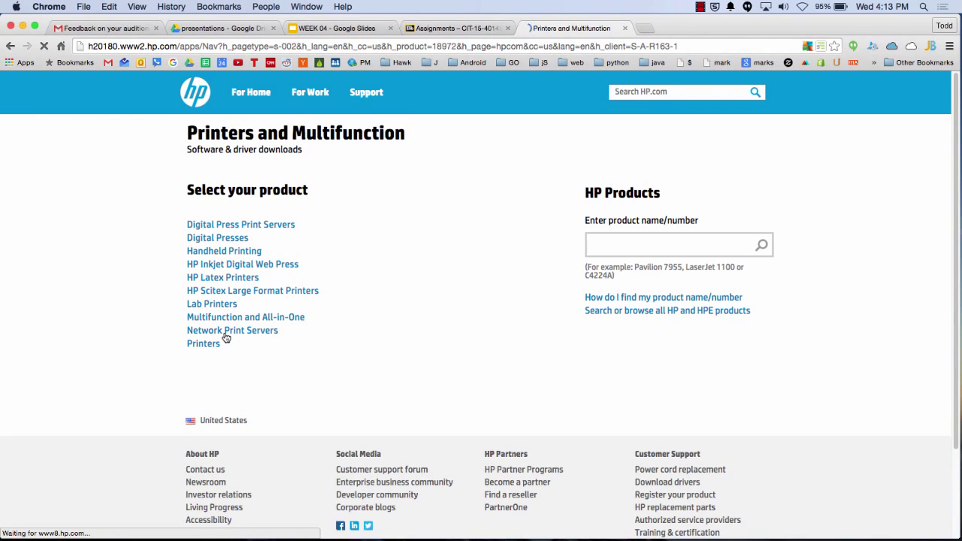
# Search HP's products for 'laserjet100', then correct the search to 'laserjet1100'
pyautogui.click(708, 242)
pyautogui.write('las')
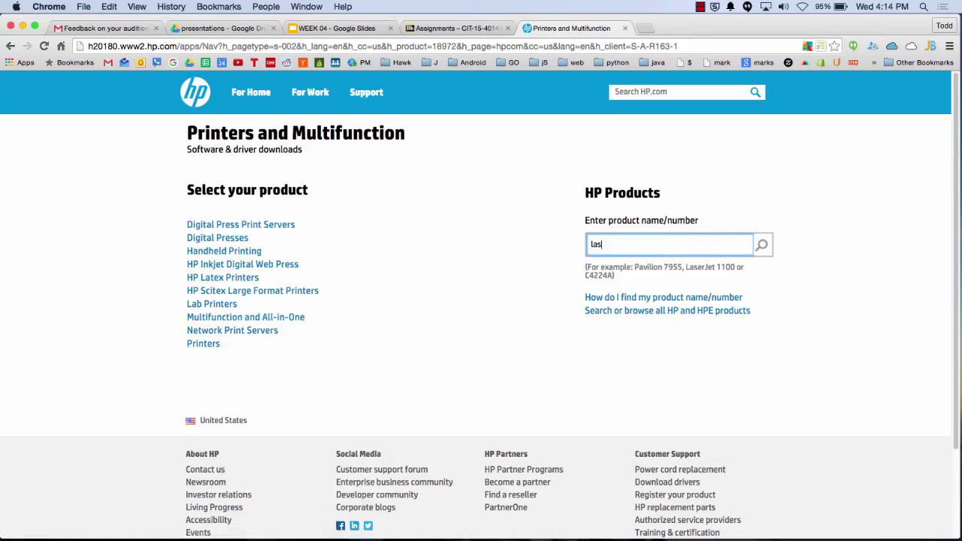
pyautogui.write('erjet100')
pyautogui.press('Return')
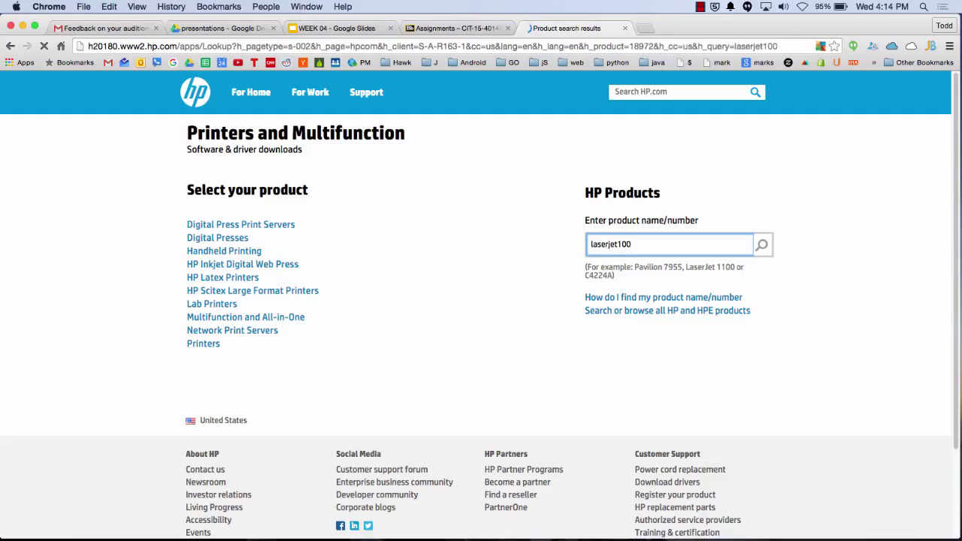
pyautogui.click(616, 246)
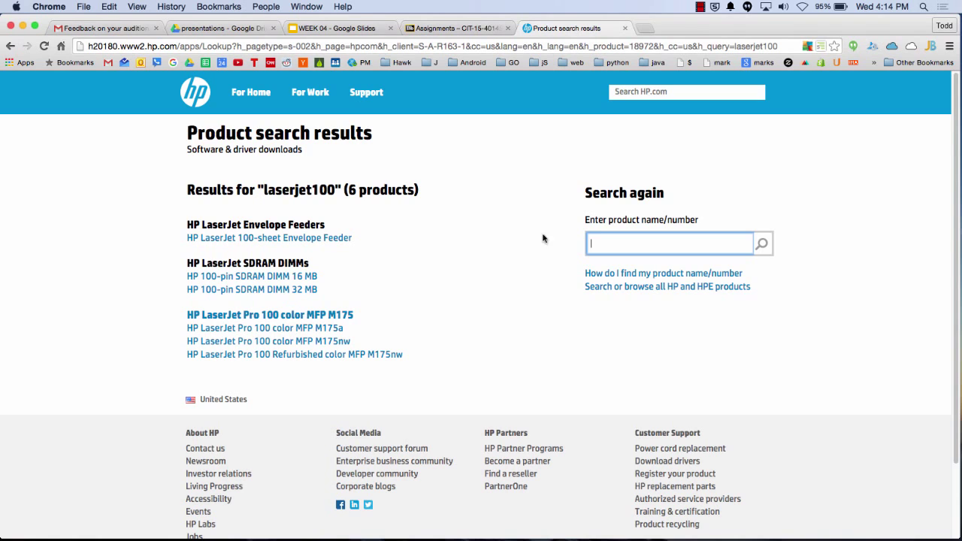
pyautogui.write('laserjet1100')
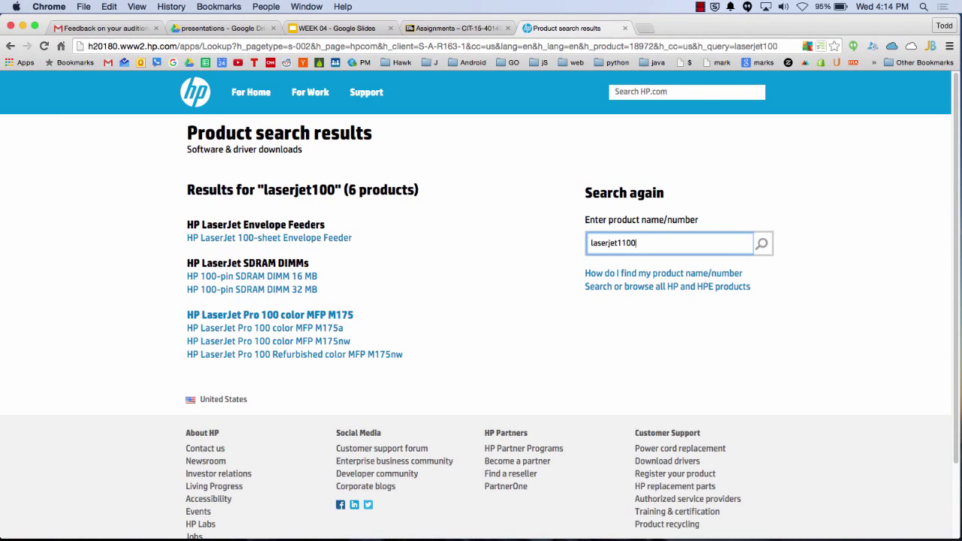
pyautogui.press('Return')
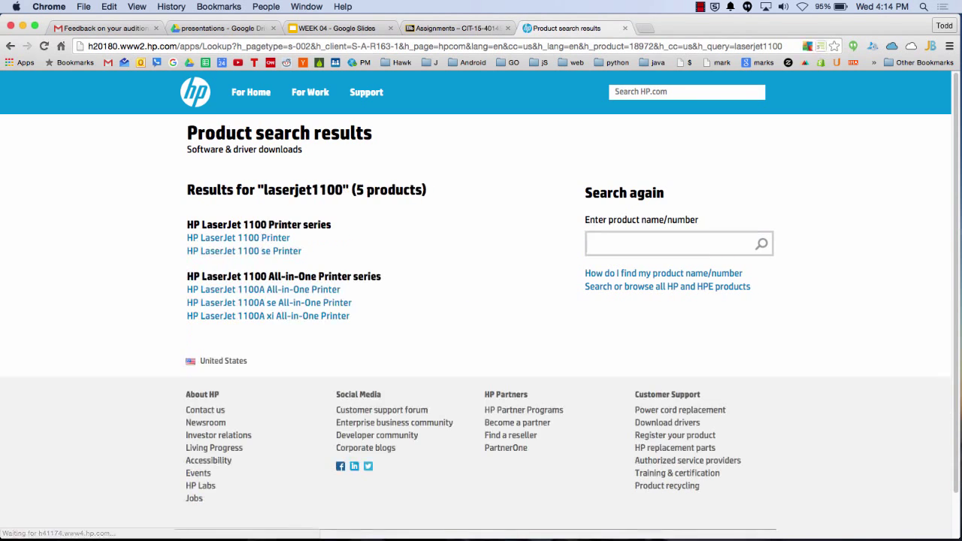
# Open the HP LaserJet 1100 Printer support page and dismiss the HP separation notice
pyautogui.click(247, 239)
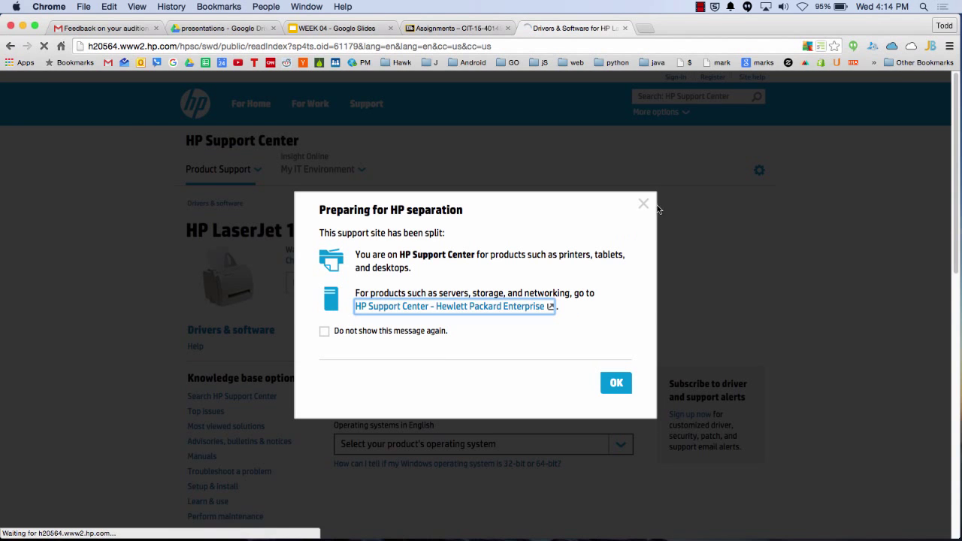
pyautogui.click(640, 204)
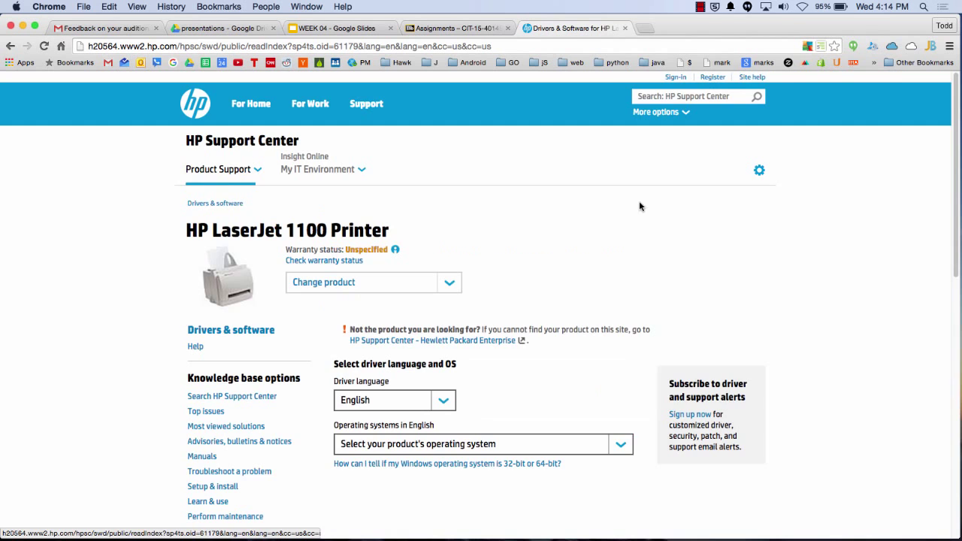
pyautogui.scroll(-3, 504, 294)
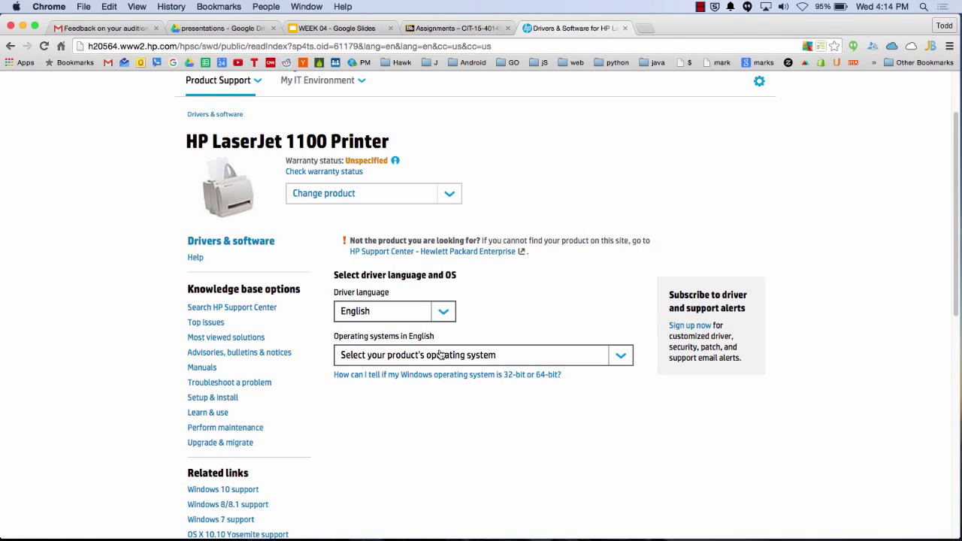
pyautogui.scroll(-5, 440, 355)
# Select Microsoft Windows 7 (64-bit) as the operating system
pyautogui.click(505, 118)
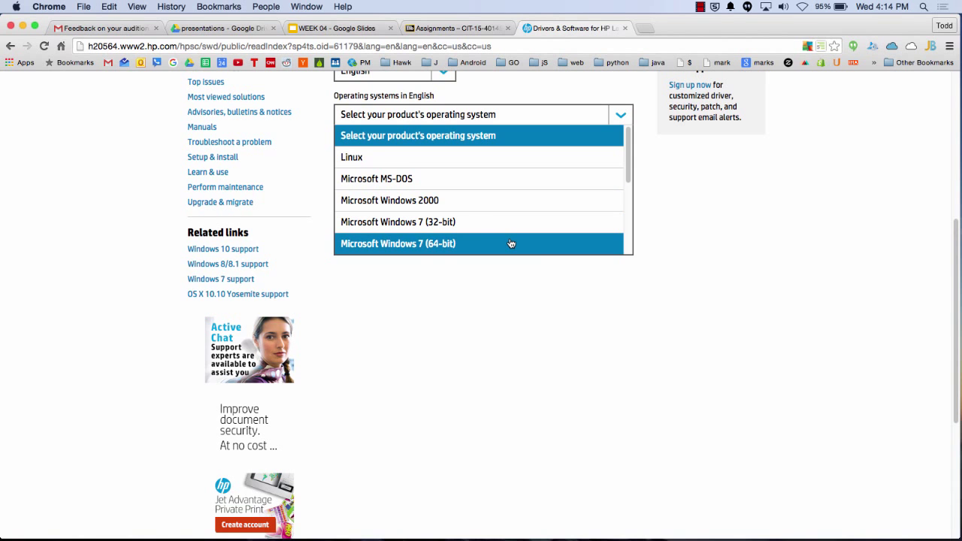
pyautogui.scroll(-5, 511, 242)
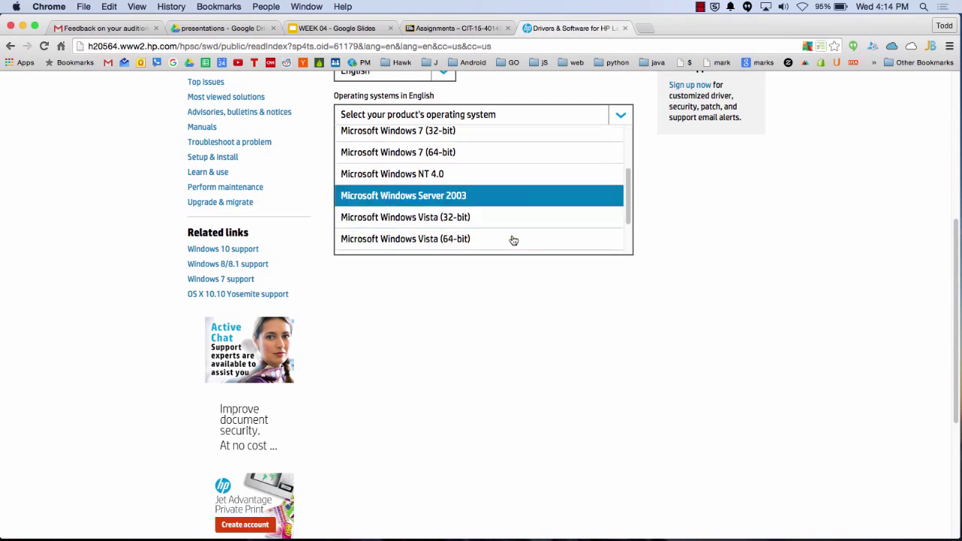
pyautogui.scroll(-2, 513, 239)
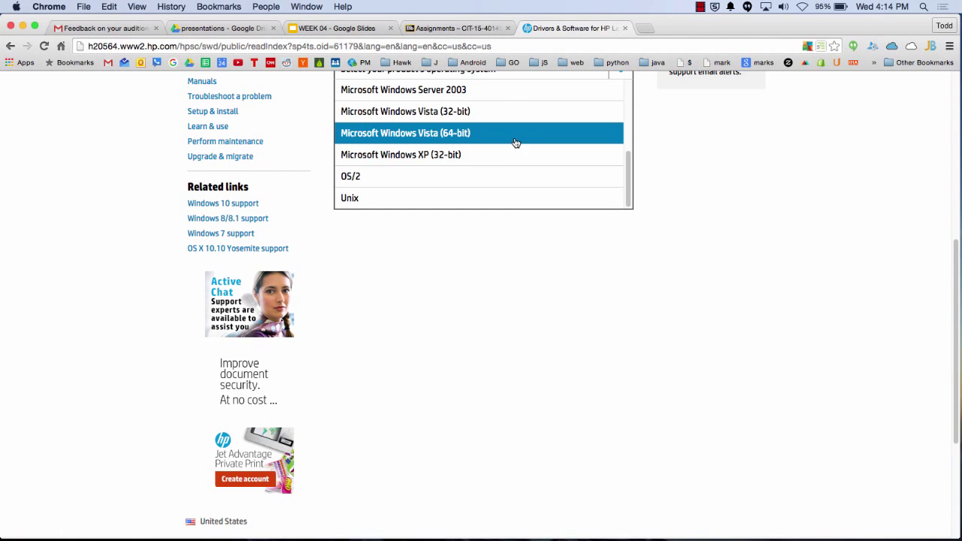
pyautogui.scroll(3, 519, 139)
pyautogui.scroll(4, 519, 139)
pyautogui.scroll(-4, 519, 139)
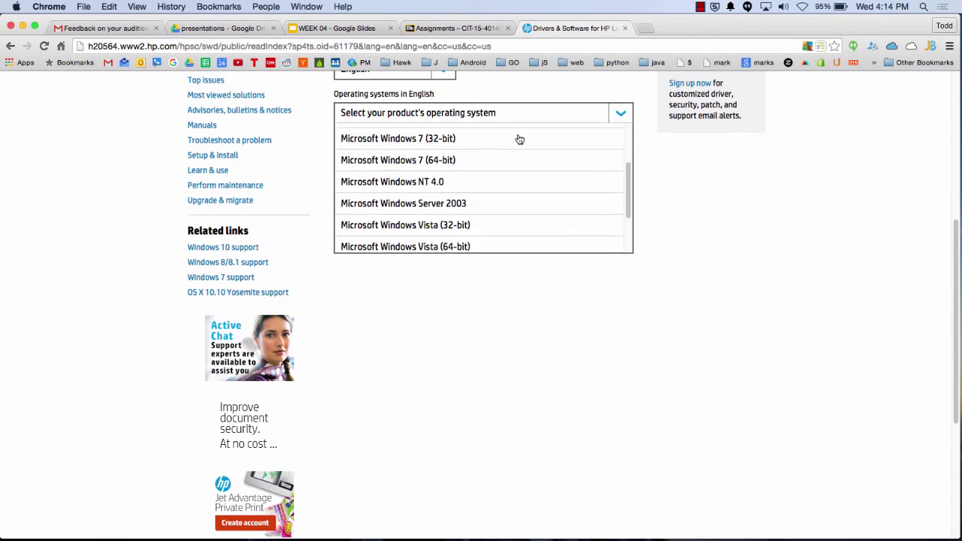
pyautogui.scroll(3, 508, 181)
pyautogui.click(508, 180)
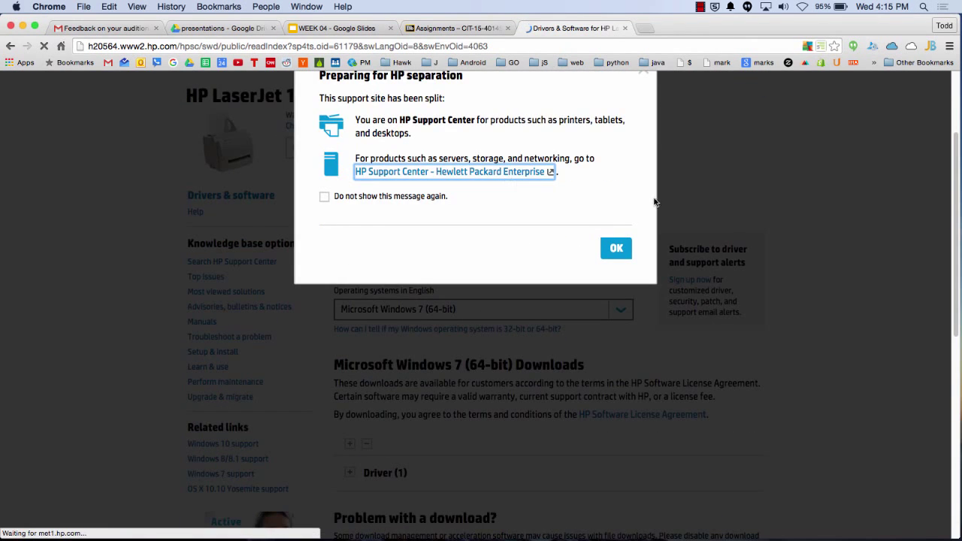
# Dismiss the notice again and expand the Driver (1) downloads section
pyautogui.click(640, 203)
pyautogui.scroll(-3, 465, 297)
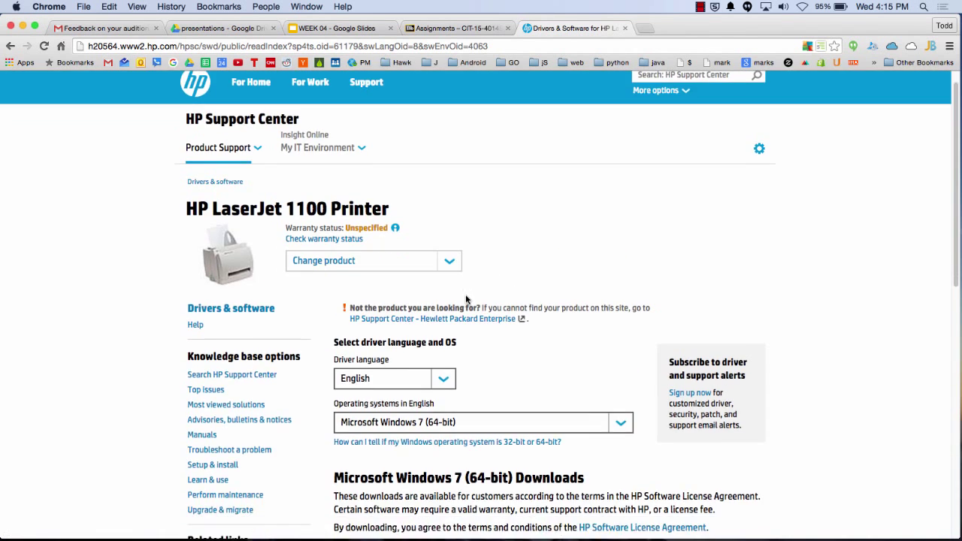
pyautogui.scroll(-5, 465, 298)
pyautogui.click(350, 321)
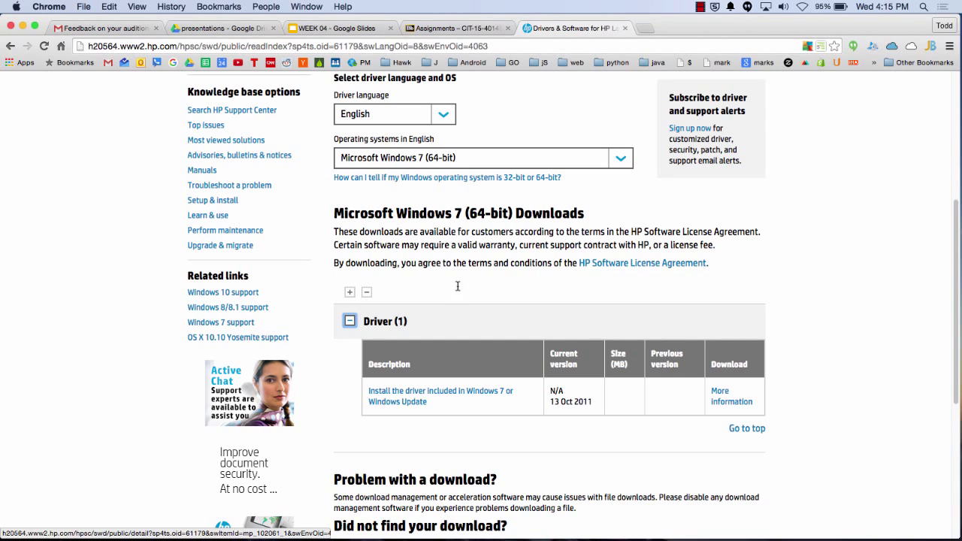
# Close the HP driver page and present the WEEK 04 deck full screen from the View menu
pyautogui.click(624, 29)
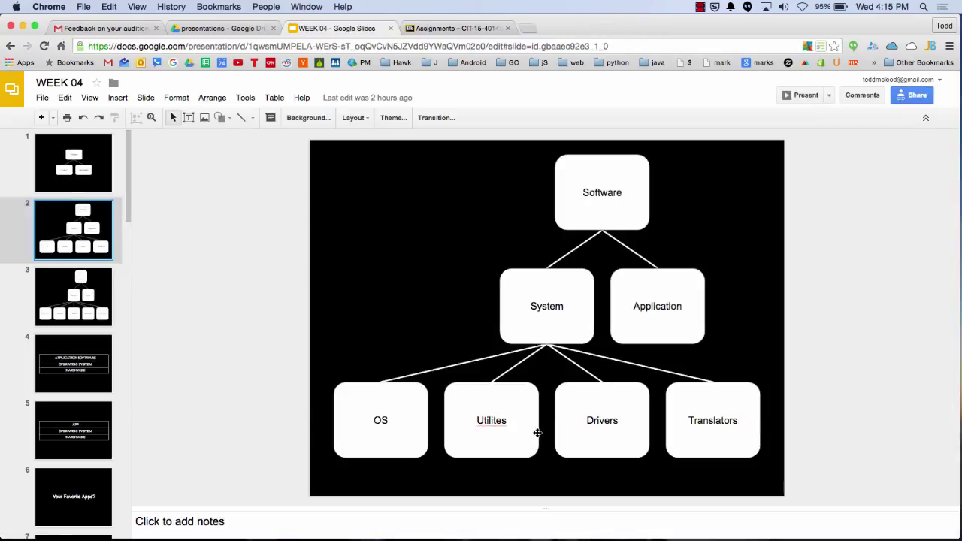
pyautogui.click(91, 97)
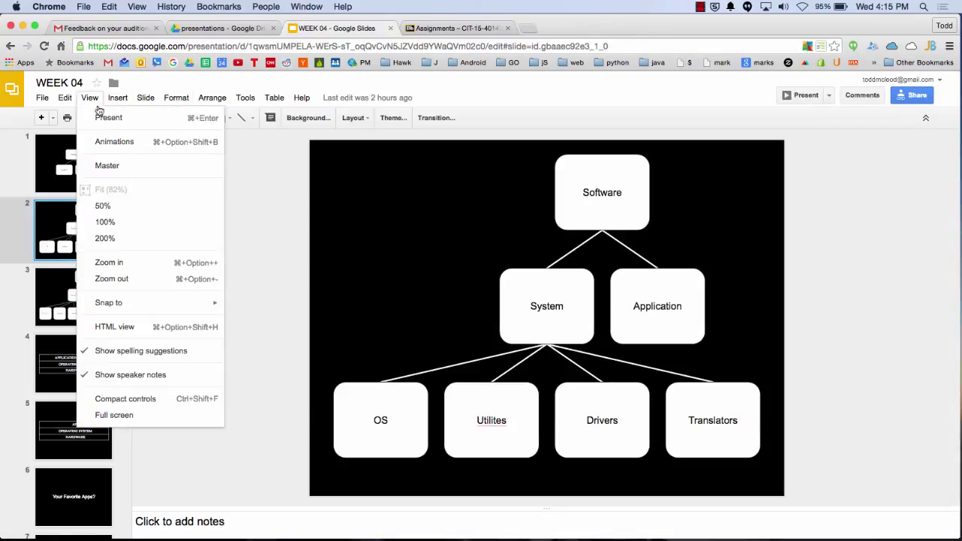
pyautogui.click(105, 120)
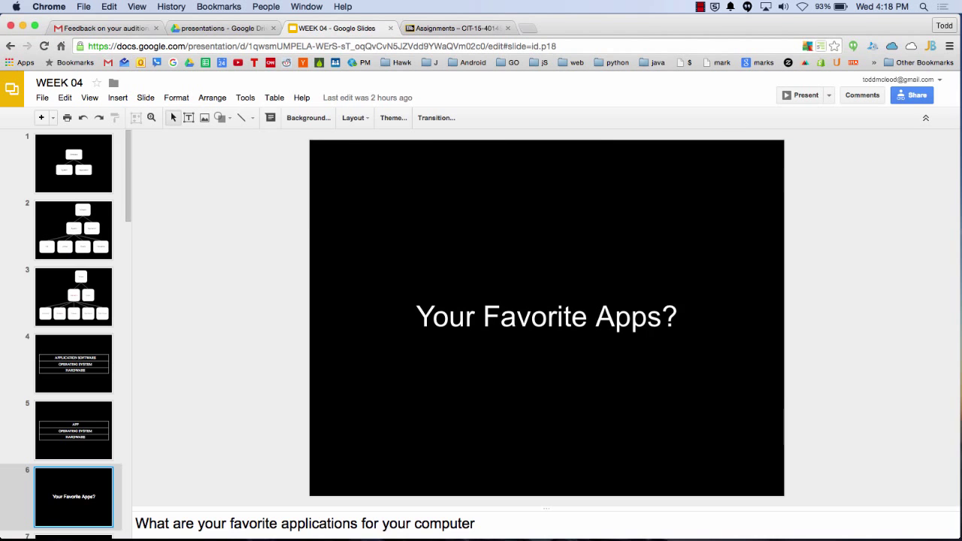
# Exit the slideshow and select the word Quicken on slide 7
pyautogui.press('Down')
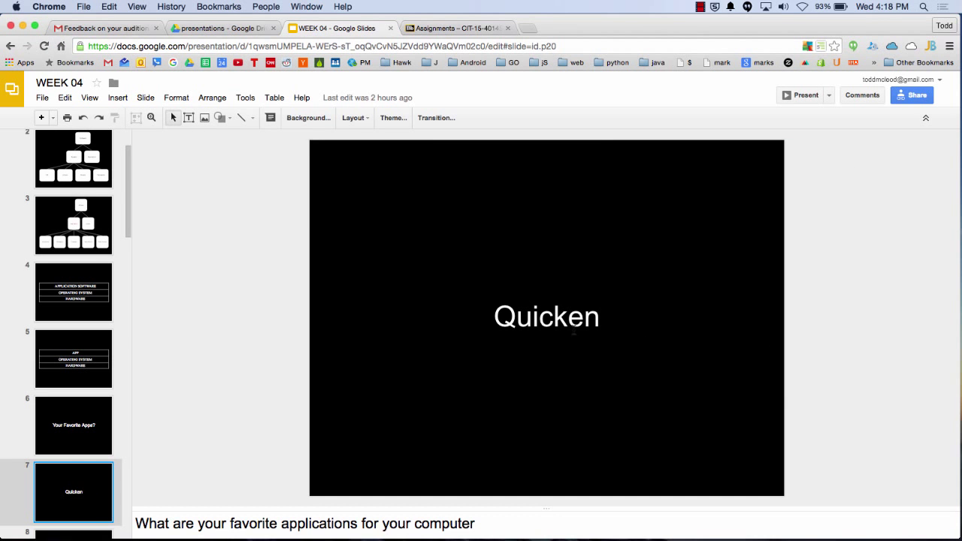
pyautogui.doubleClick(573, 328)
# Replace Quicken with mint on slide 7, then search Google for mint and open the Mint: Money Manager site
pyautogui.write('mint')
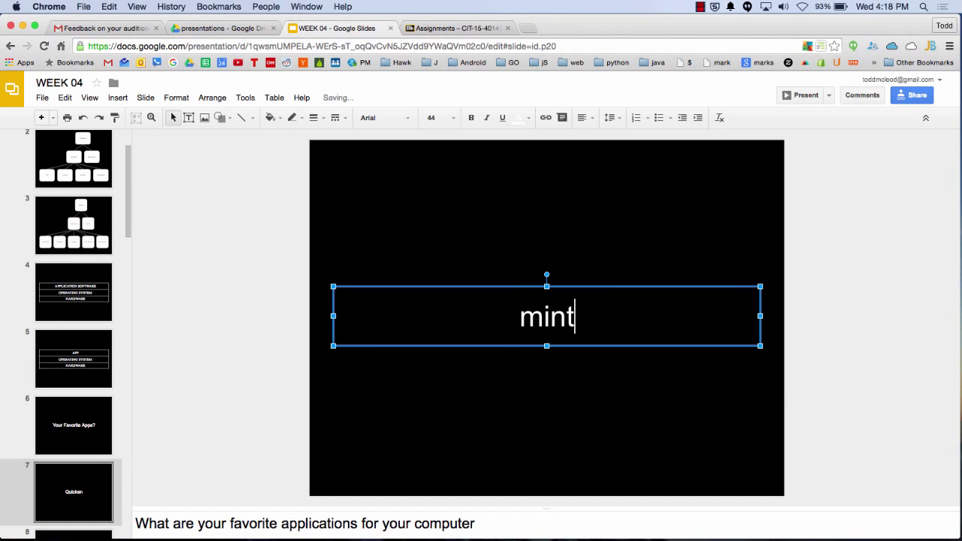
pyautogui.click(529, 30)
pyautogui.write('mint')
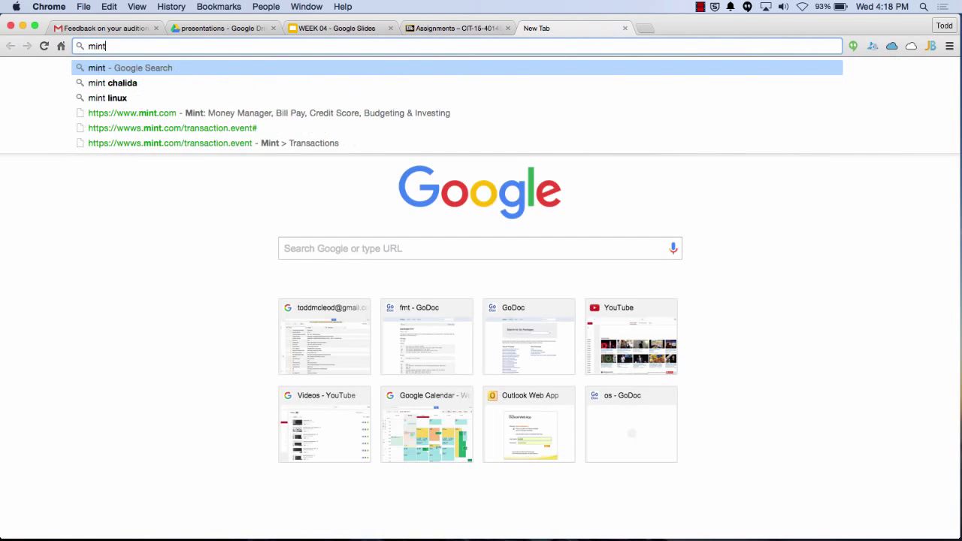
pyautogui.press('Return')
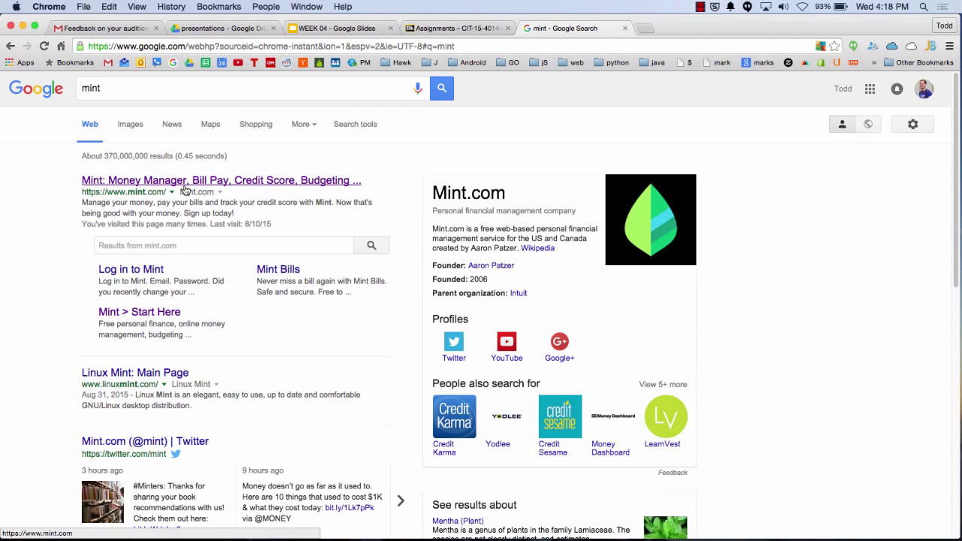
pyautogui.click(184, 182)
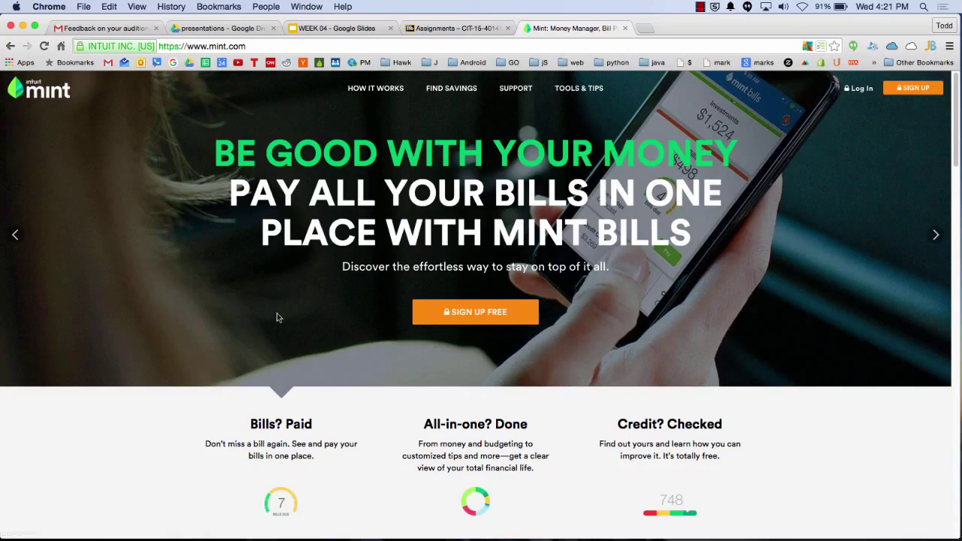
# Close the Mint tab and change slide 7's text from mint to mint.com
pyautogui.click(625, 29)
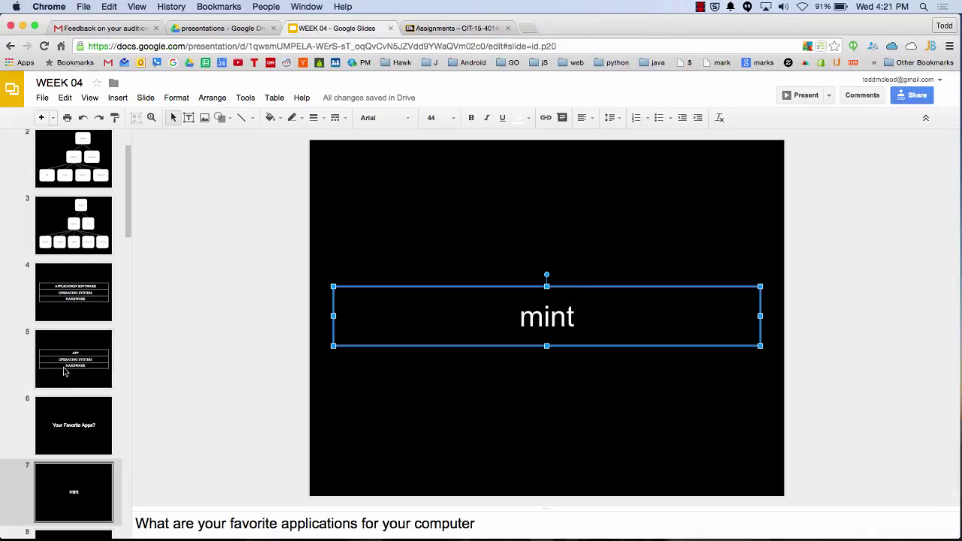
pyautogui.click(97, 512)
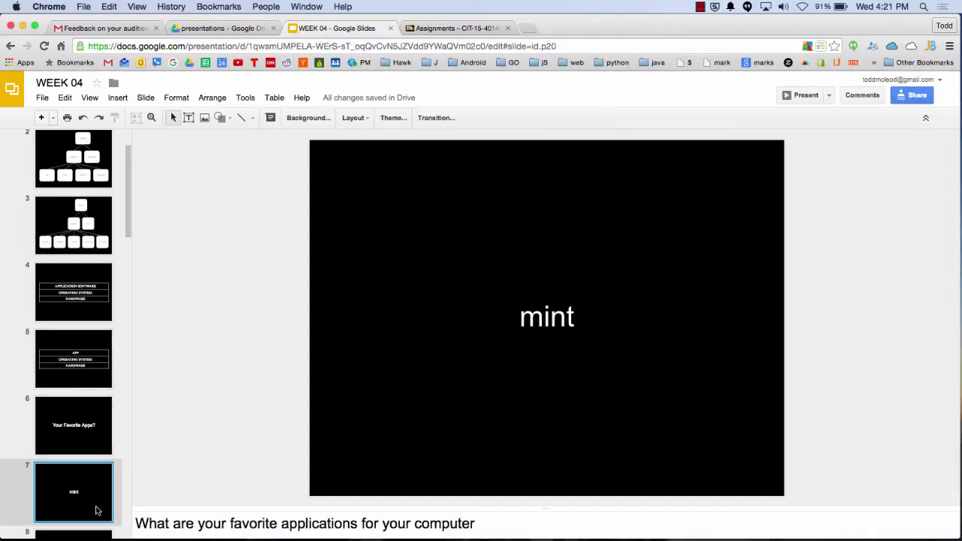
pyautogui.click(575, 316)
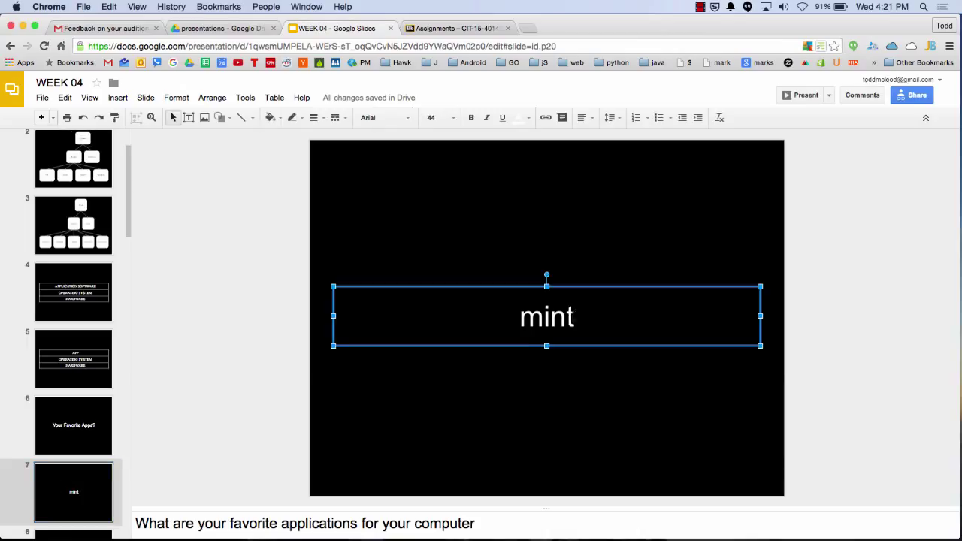
pyautogui.write('.com')
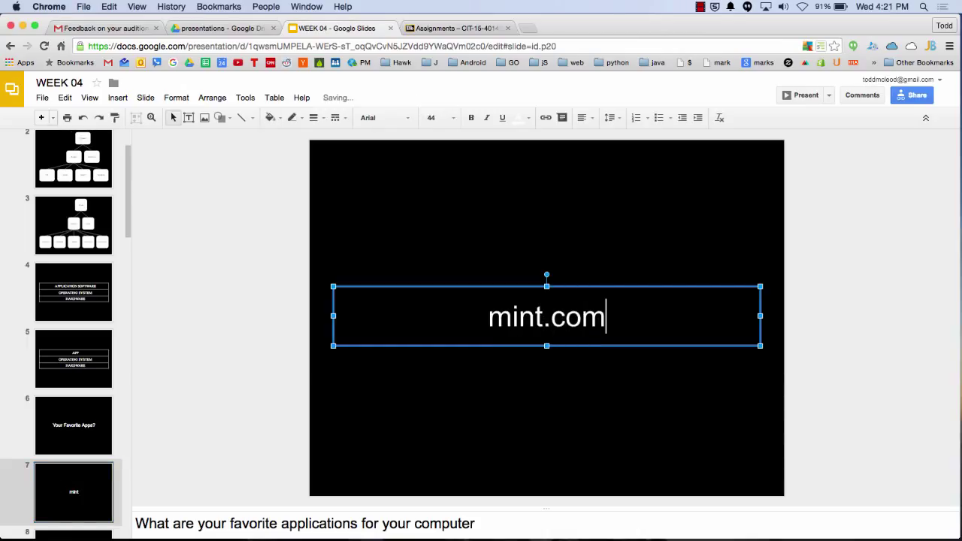
pyautogui.click(618, 209)
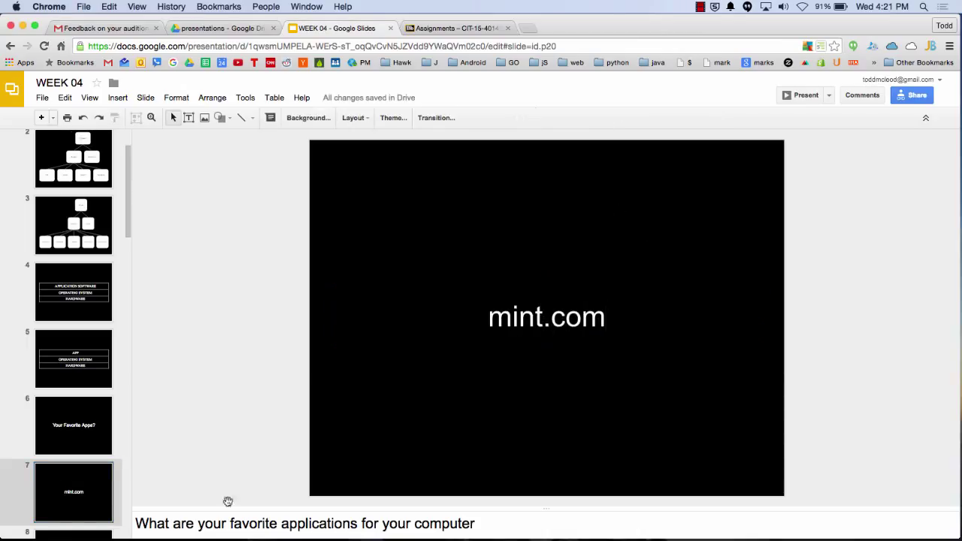
pyautogui.click(113, 503)
pyautogui.scroll(-5, 112, 503)
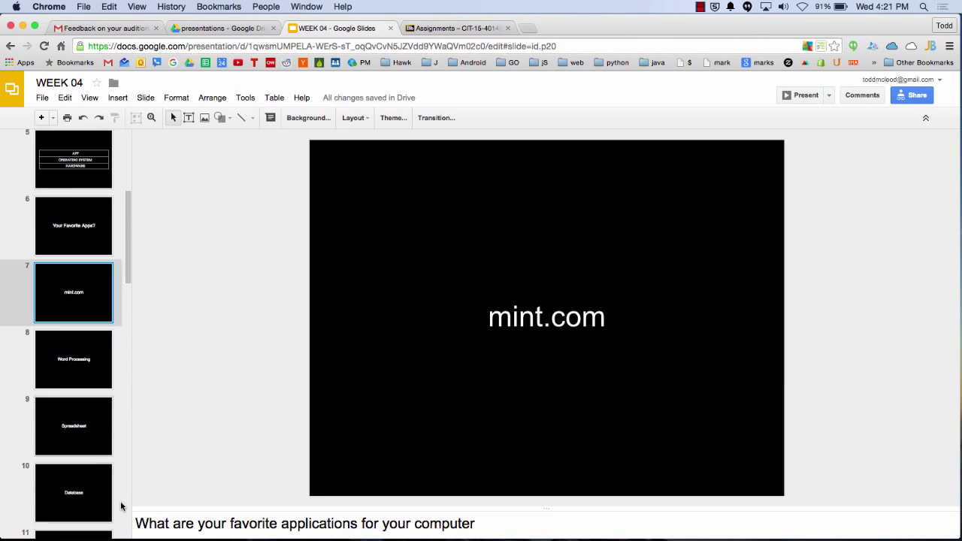
pyautogui.scroll(-2, 120, 506)
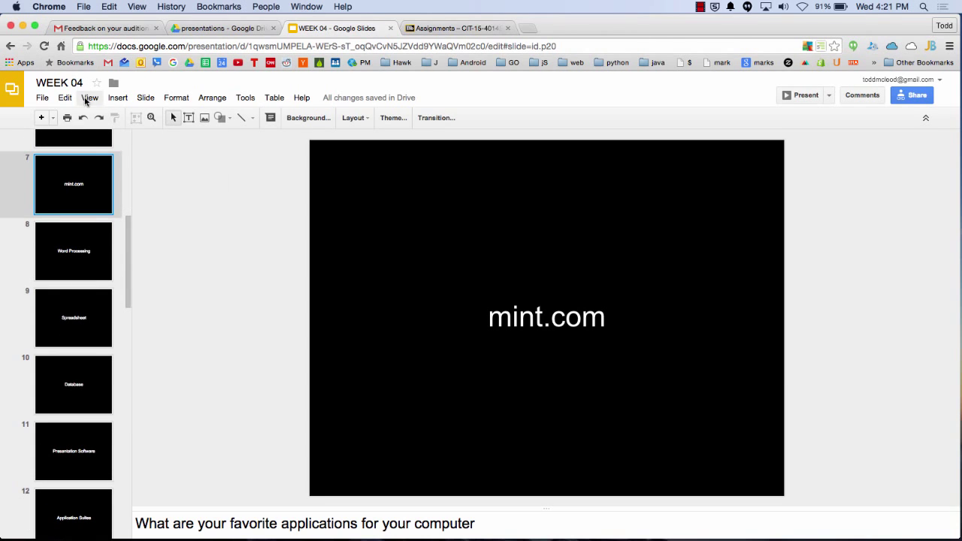
pyautogui.click(90, 97)
# Present the deck full screen, then return to the WEEK 04 presentation tab
pyautogui.click(107, 120)
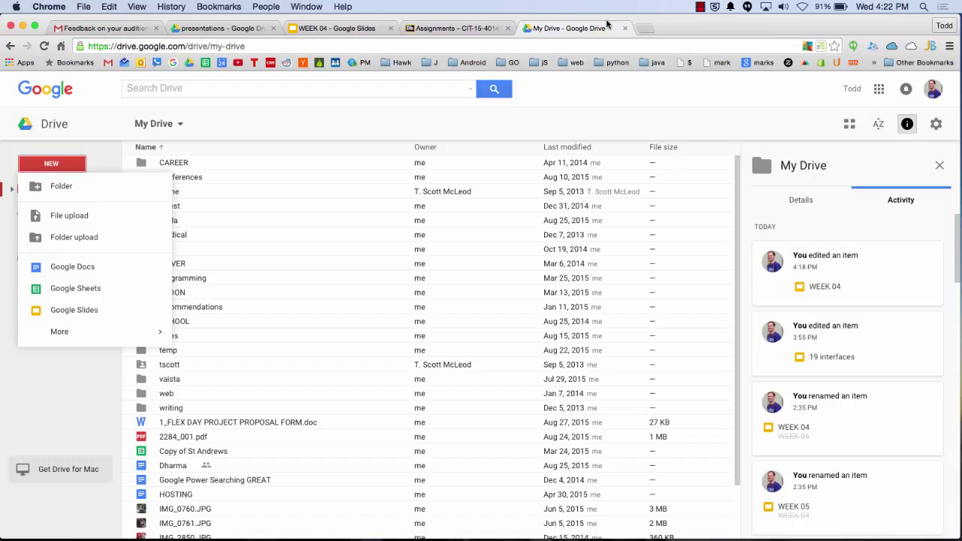
pyautogui.click(338, 28)
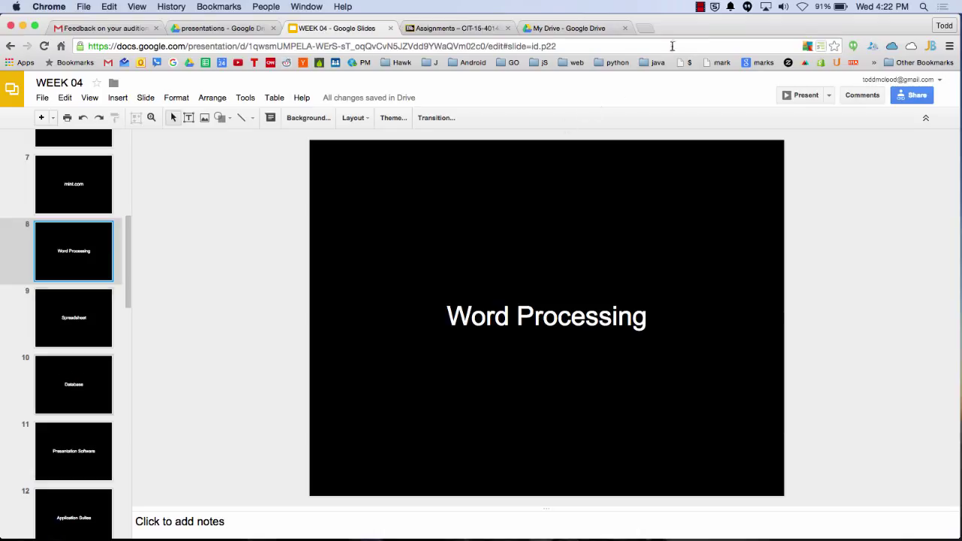
pyautogui.click(646, 30)
pyautogui.write('white ')
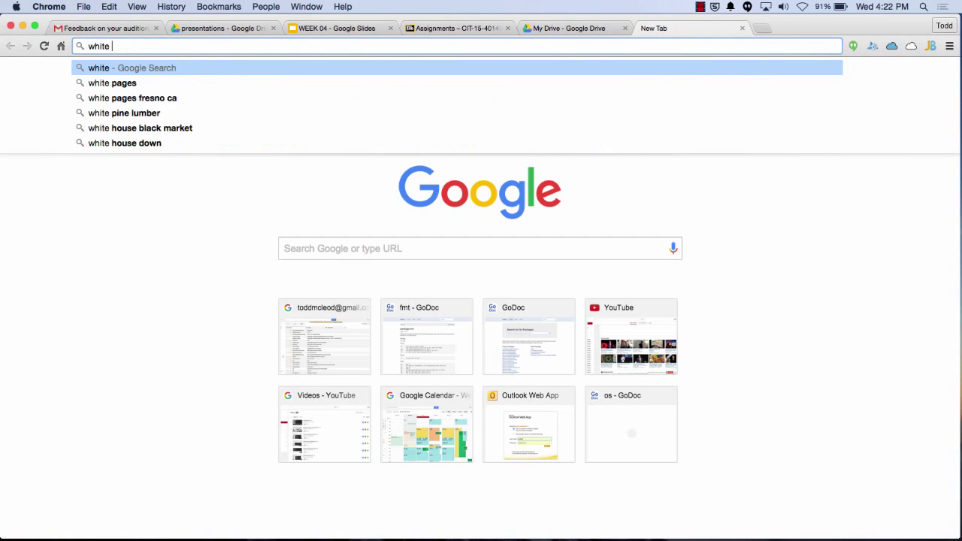
pyautogui.write('out on screen')
pyautogui.press('Return')
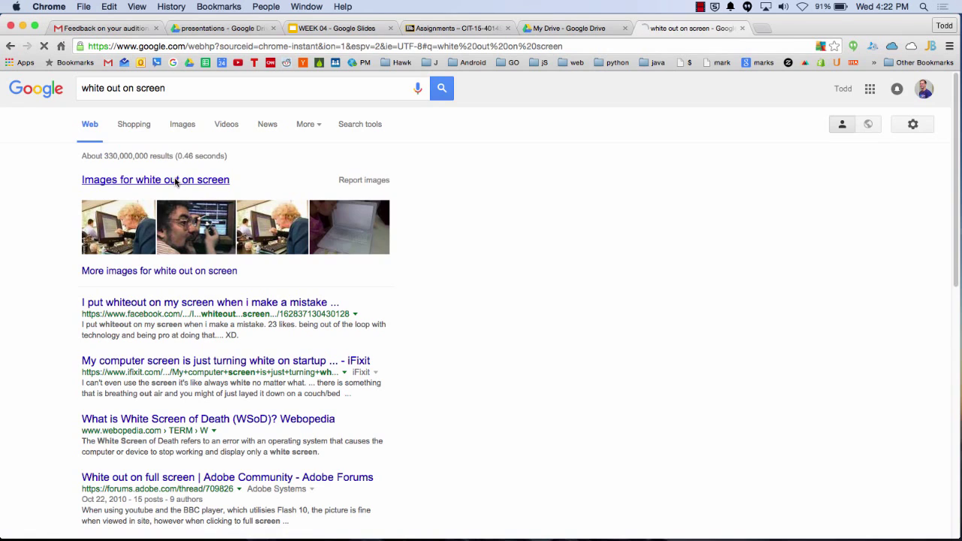
pyautogui.click(174, 181)
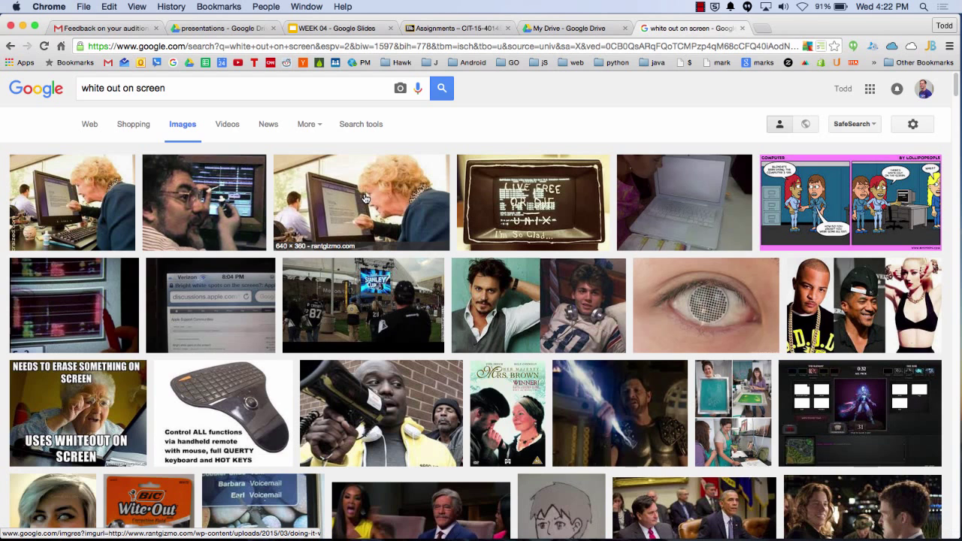
pyautogui.click(302, 217)
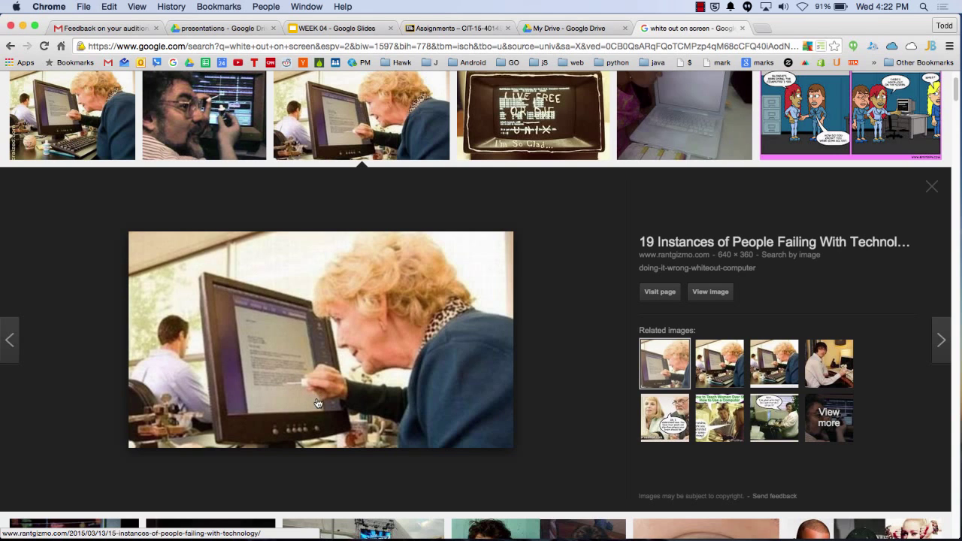
pyautogui.click(740, 28)
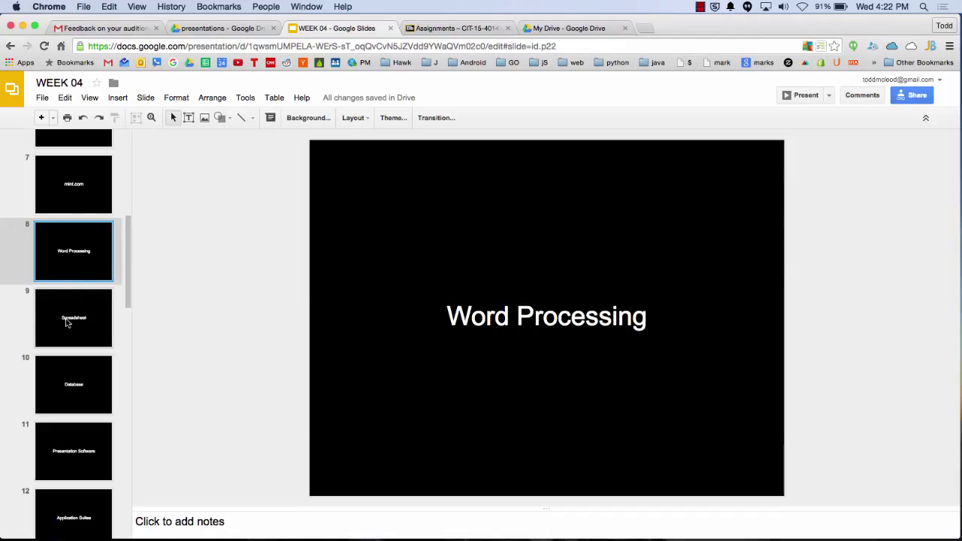
# Go to slide 9, 'Spreadsheet', in the WEEK 04 deck
pyautogui.click(67, 322)
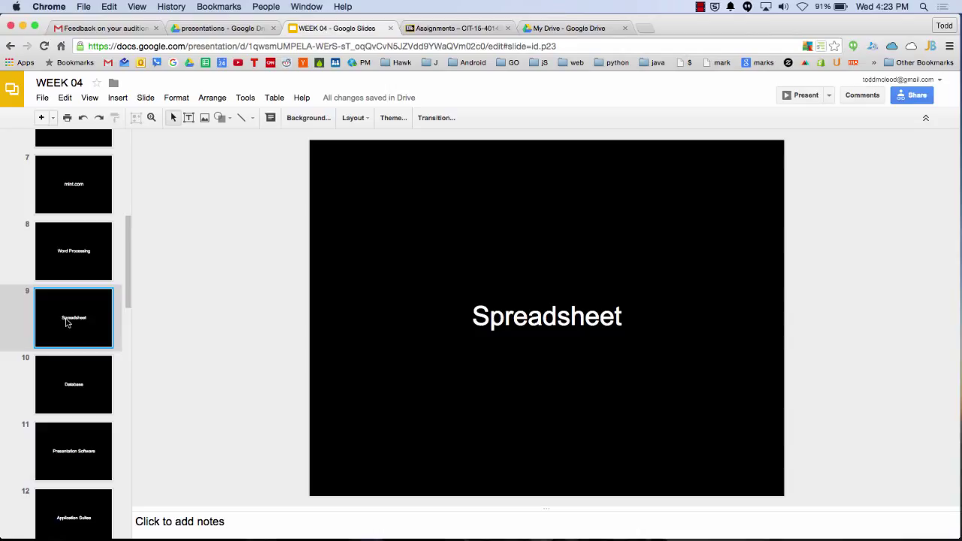
# In My Drive, show the New file types and search Drive for 'grade'
pyautogui.click(590, 28)
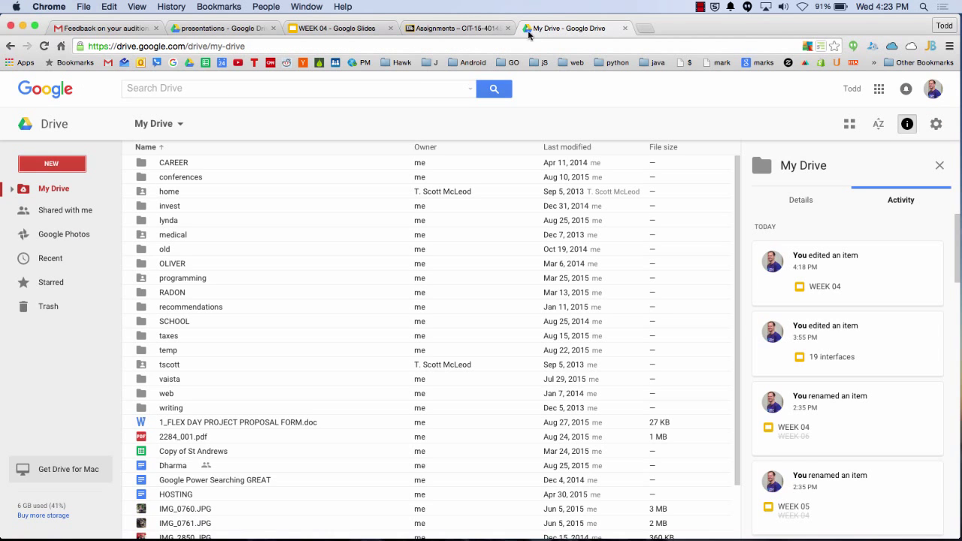
pyautogui.click(31, 168)
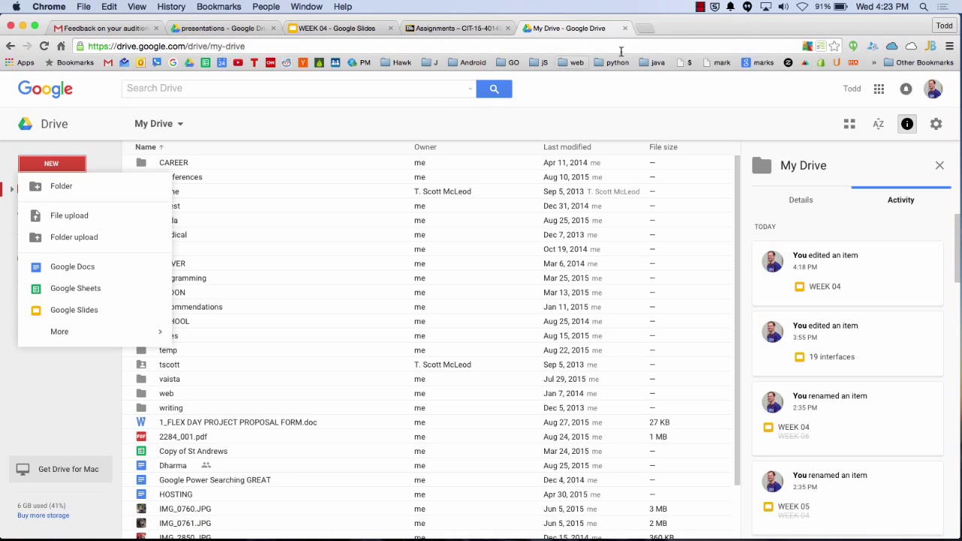
pyautogui.click(386, 91)
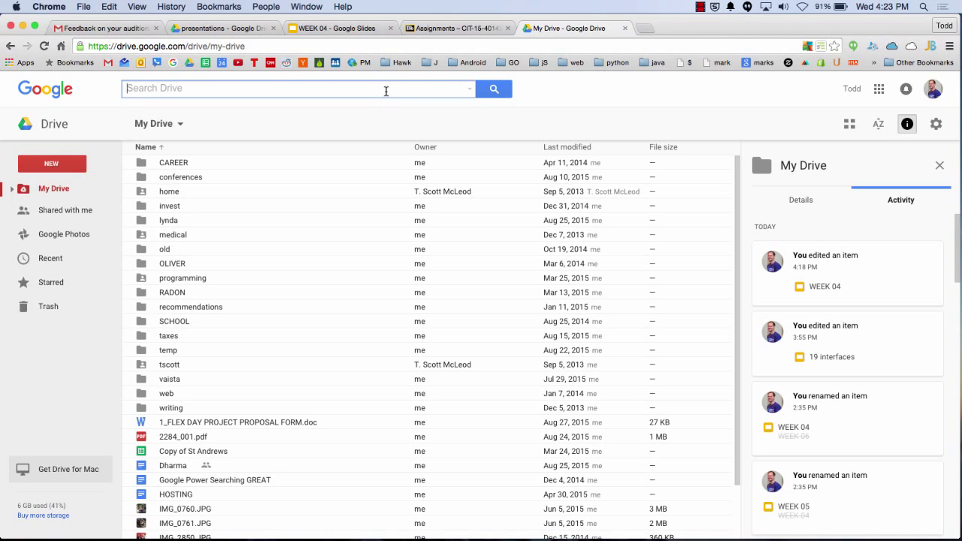
pyautogui.write('grade')
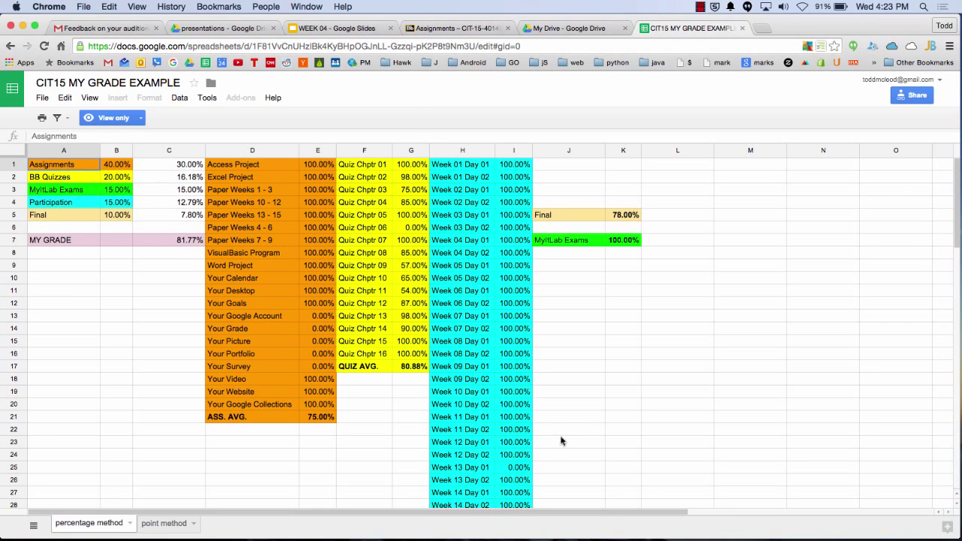
# Select the column D assignments and quiz scores to show the E21 and G17 average formulas
pyautogui.scroll(-7, 510, 421)
pyautogui.scroll(7, 510, 421)
pyautogui.moveTo(254, 178); pyautogui.dragTo(320, 397)
pyautogui.click(318, 421)
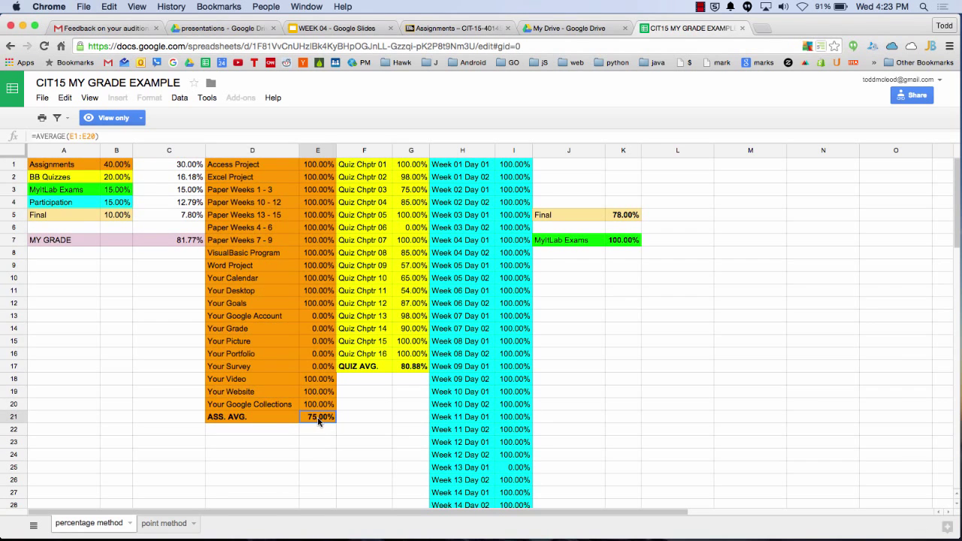
pyautogui.moveTo(371, 183); pyautogui.dragTo(407, 369)
pyautogui.click(408, 370)
# Show the C7 final grade formula and the A2:B5 weights sum, then close the spreadsheet
pyautogui.moveTo(193, 167); pyautogui.dragTo(203, 212)
pyautogui.click(191, 240)
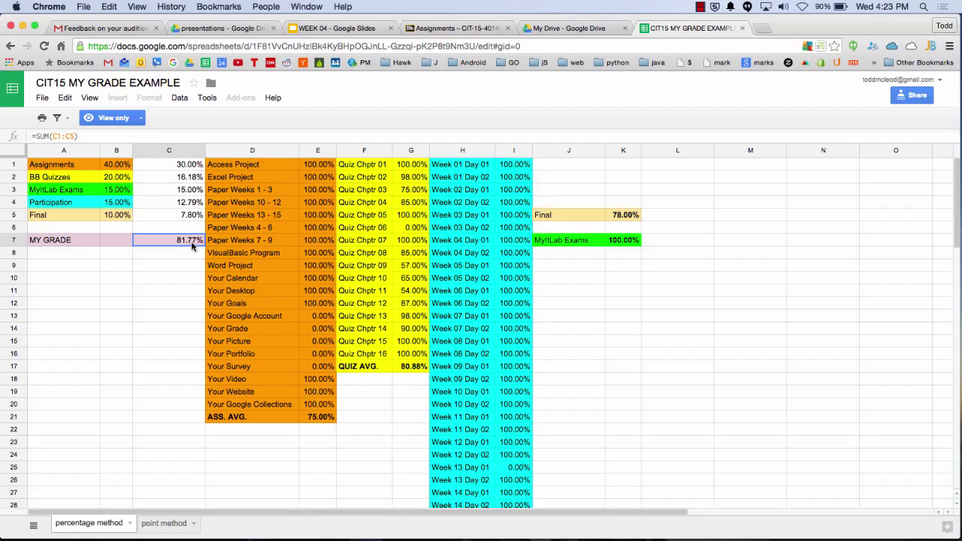
pyautogui.moveTo(45, 176); pyautogui.dragTo(105, 216)
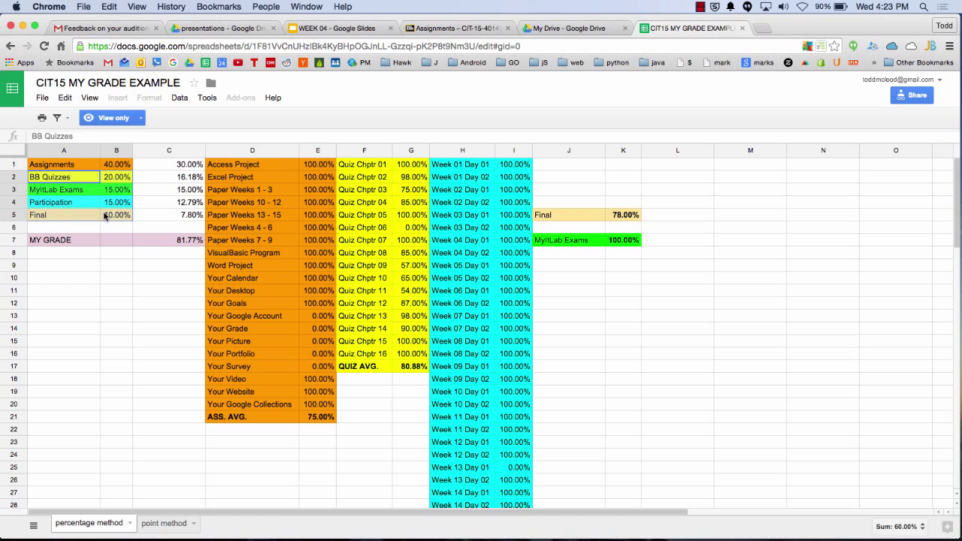
pyautogui.click(742, 28)
# Close My Drive and move the WEEK 04 deck from slide 9 Spreadsheet to slide 10 Database
pyautogui.click(624, 28)
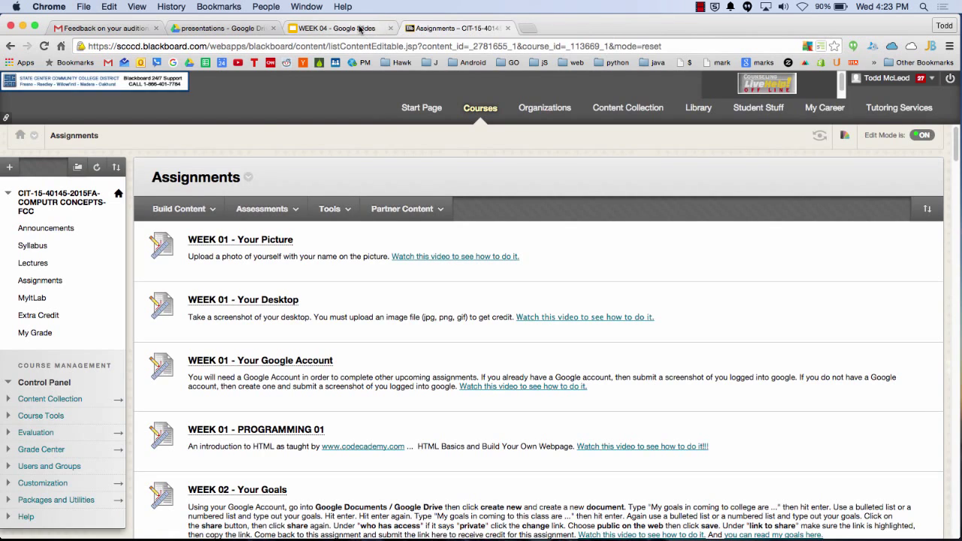
pyautogui.click(359, 28)
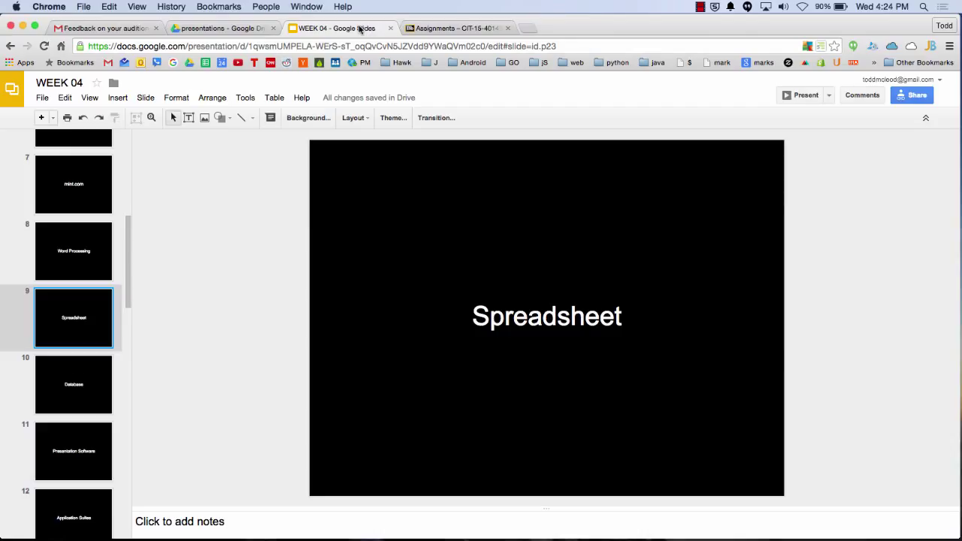
pyautogui.press('Down')
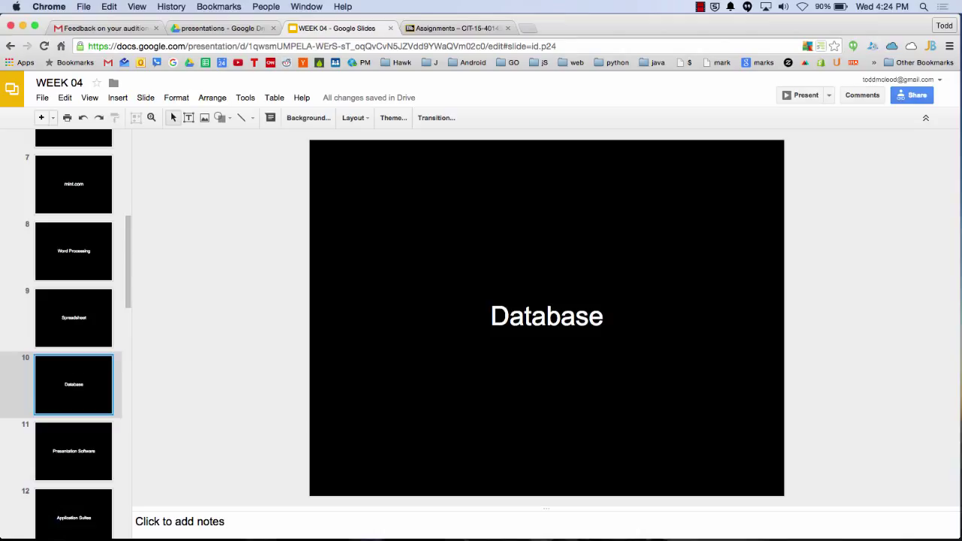
pyautogui.press('Up')
pyautogui.press('Down')
pyautogui.press('Up')
pyautogui.press('Down')
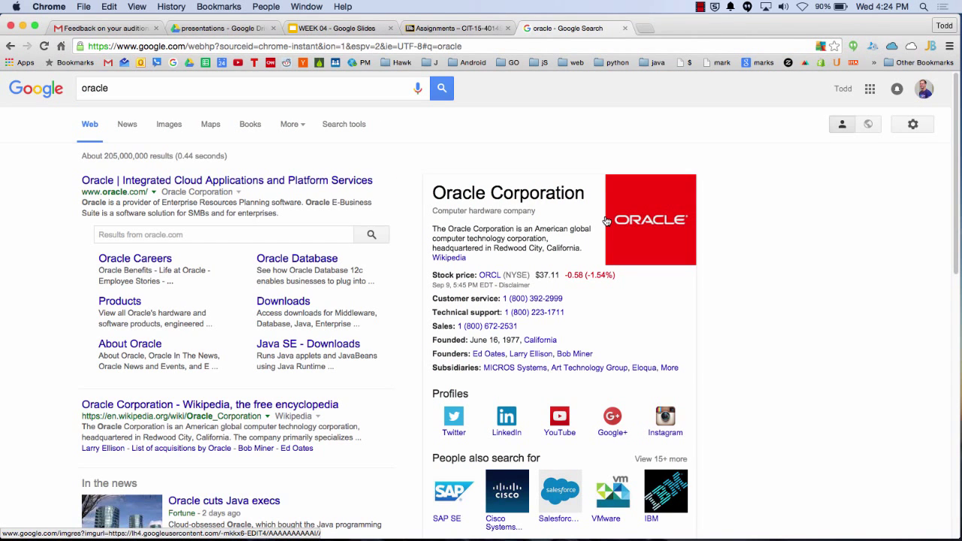
# In a new tab, search Google for 'ms sql', correcting the 'ms swl' typo
pyautogui.press('super+t')
pyautogui.write('ms swl')
pyautogui.press('Return')
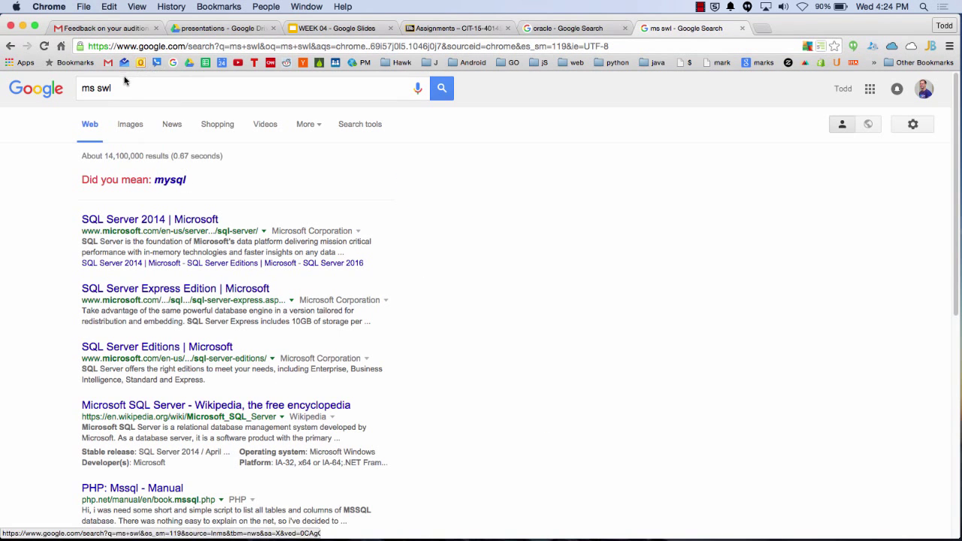
pyautogui.click(123, 82)
pyautogui.press('BackSpace')
pyautogui.press('BackSpace')
pyautogui.write('ql')
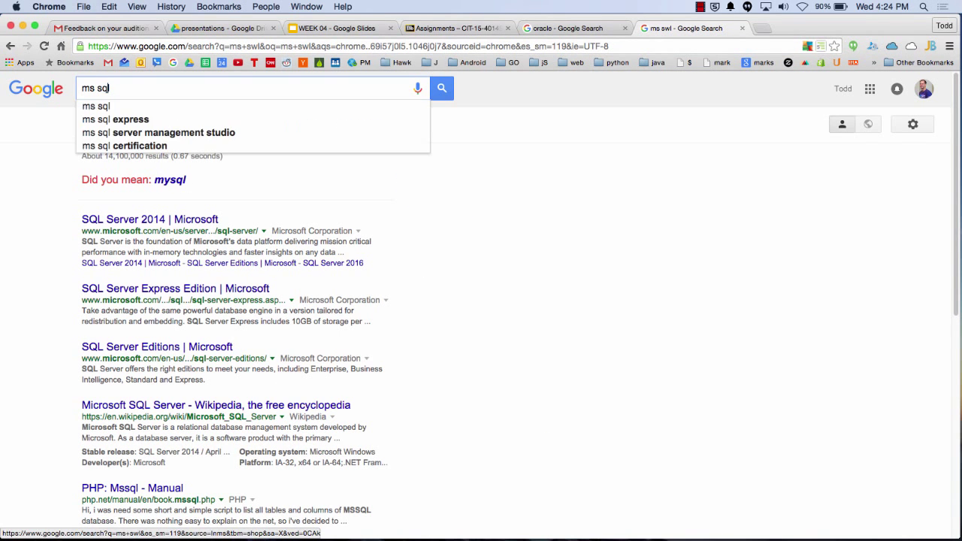
pyautogui.press('Return')
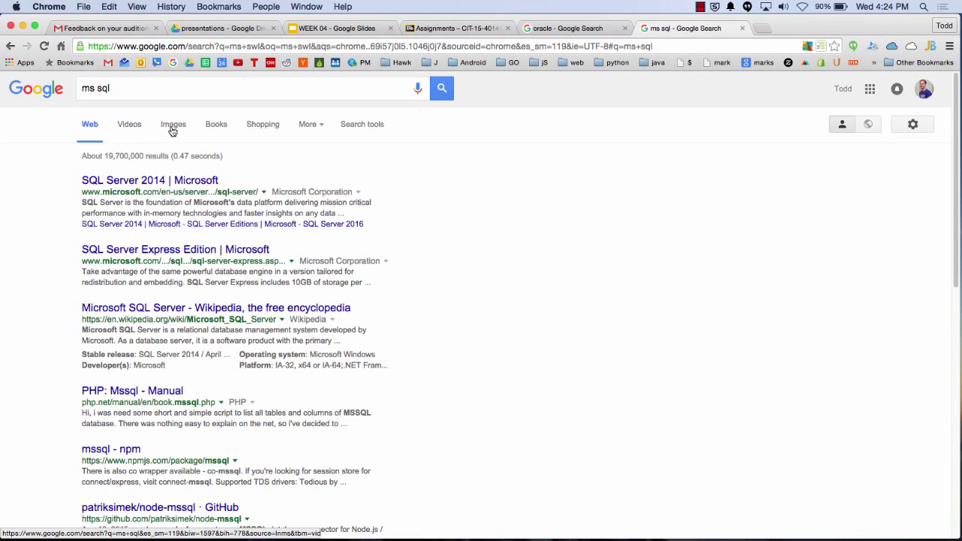
# Show image results for 'ms sql server'
pyautogui.click(173, 125)
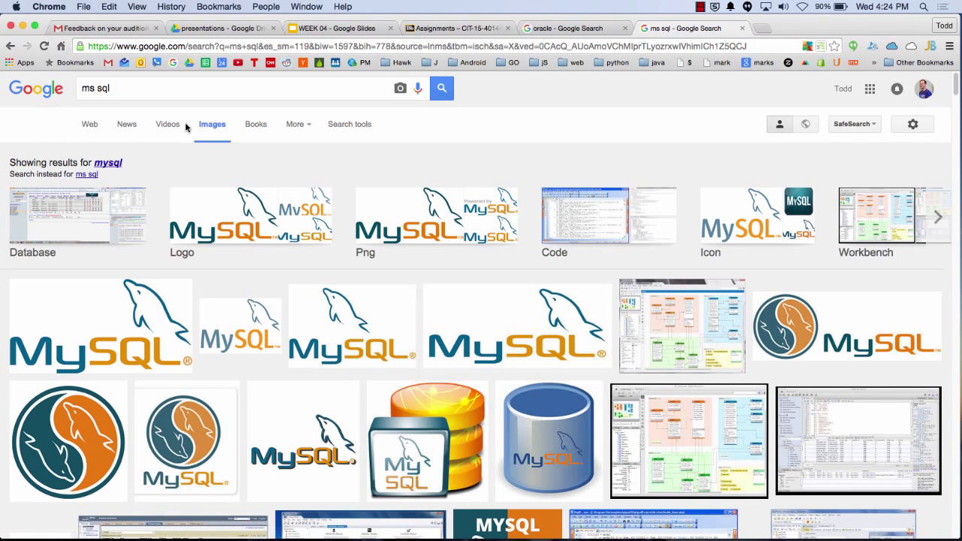
pyautogui.click(112, 91)
pyautogui.write('server')
pyautogui.press('Return')
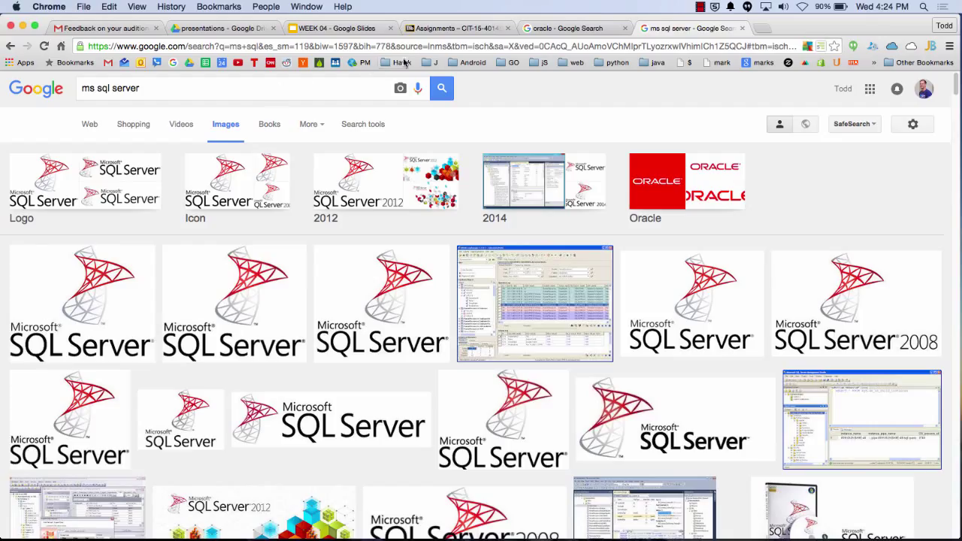
# Search mongodb, open the official MongoDB result, then close it and return to WEEK 04
pyautogui.click(480, 48)
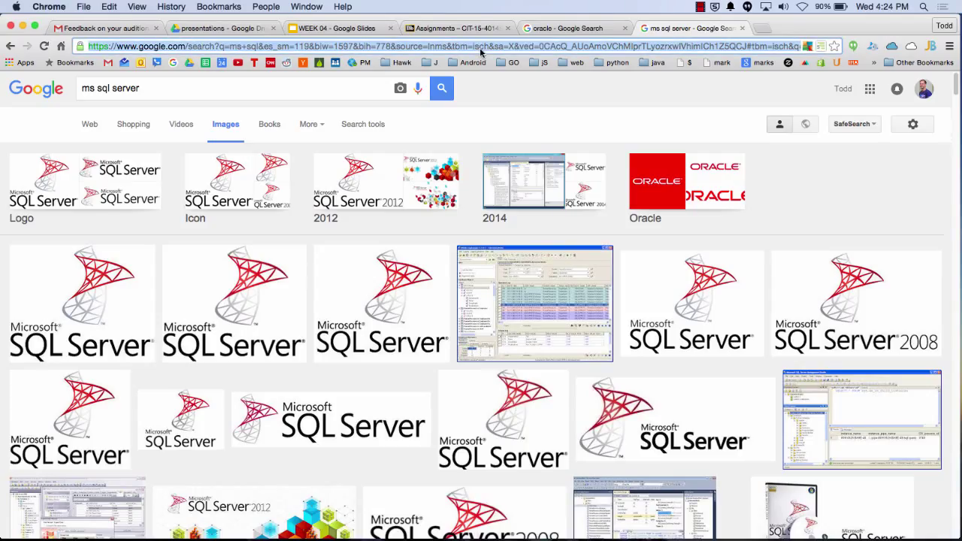
pyautogui.write('mongodb')
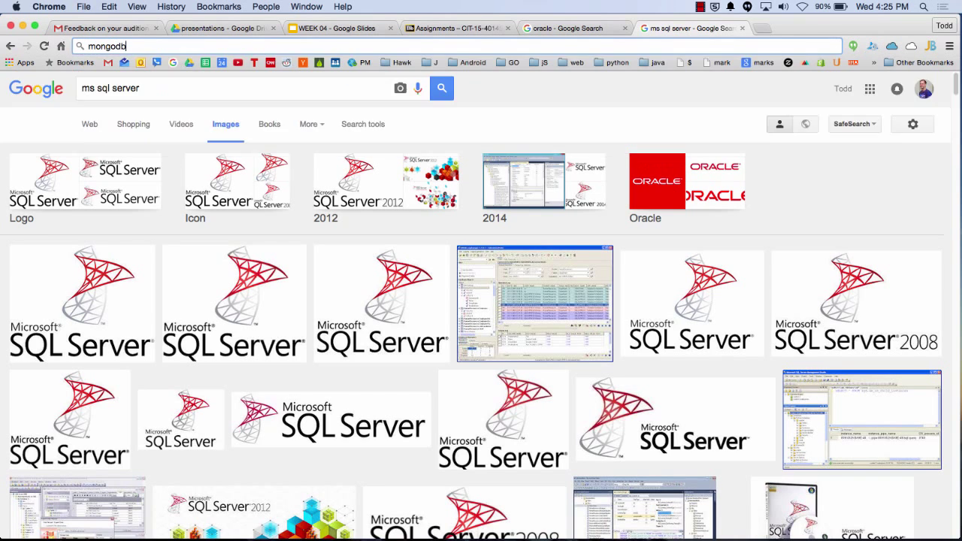
pyautogui.press('Return')
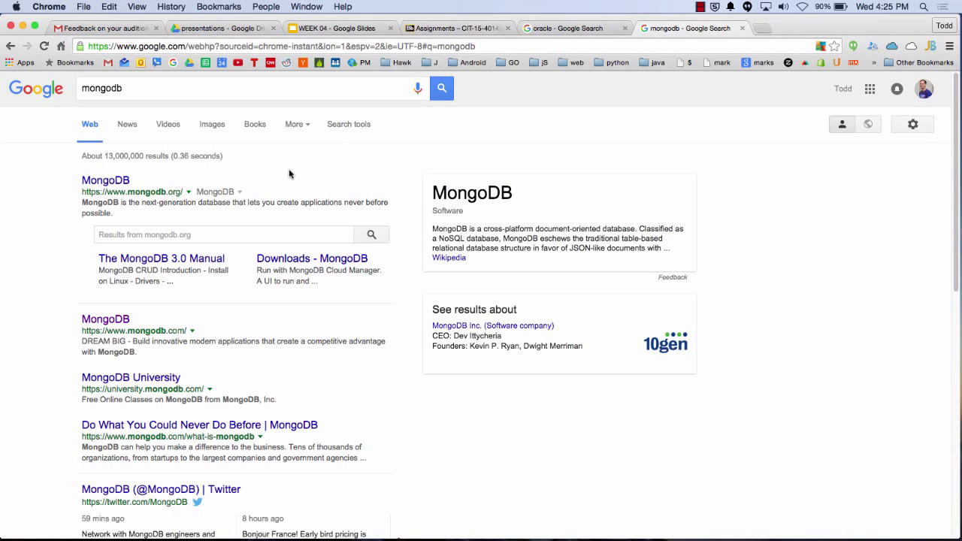
pyautogui.click(106, 183)
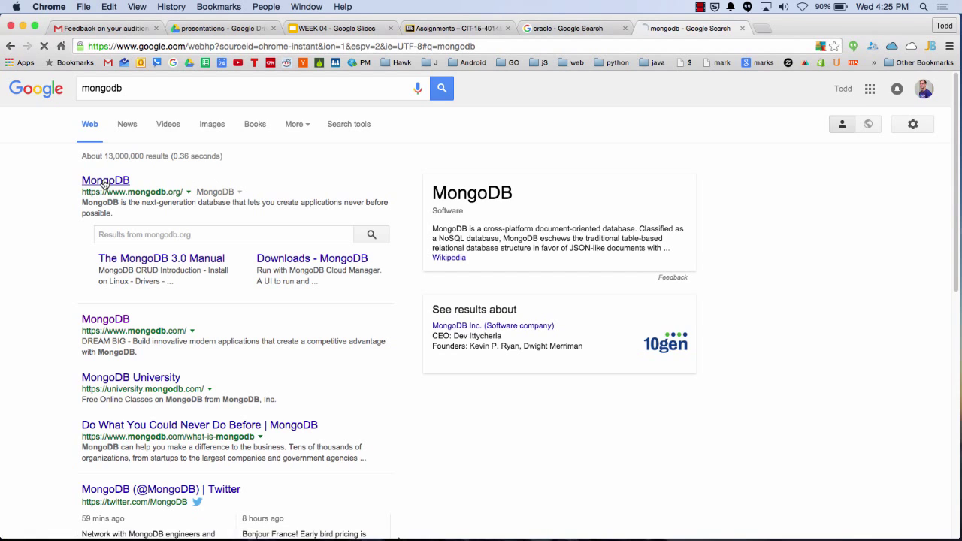
pyautogui.click(742, 28)
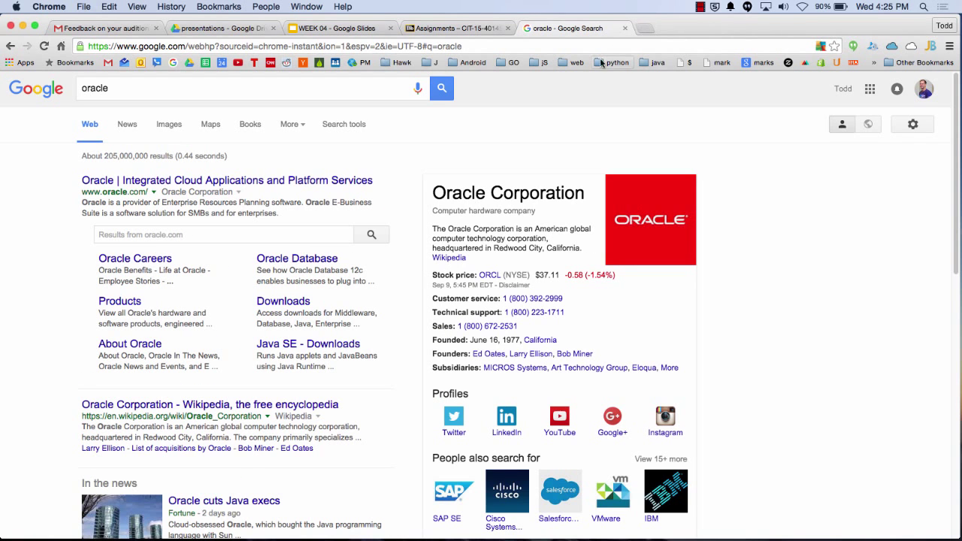
pyautogui.click(367, 27)
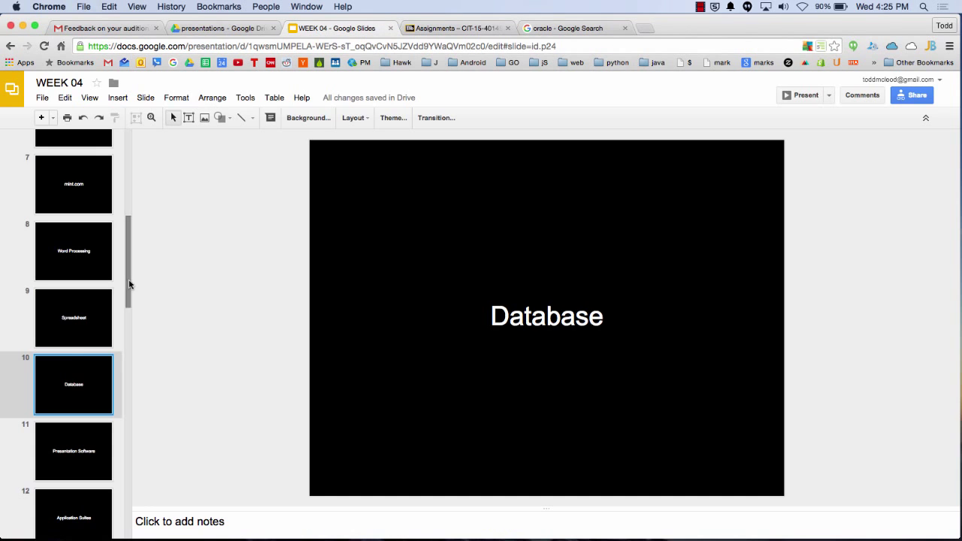
# Scroll the WEEK 04 filmstrip, then bring back the 'oracle' Google Search results showing Oracle Corporation
pyautogui.moveTo(128, 281); pyautogui.dragTo(126, 323)
pyautogui.scroll(-2, 126, 323)
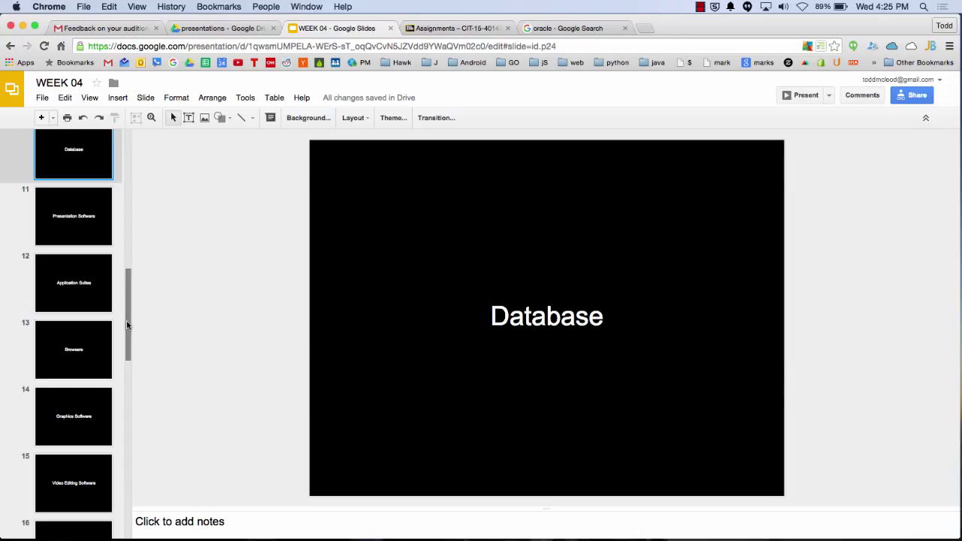
pyautogui.click(575, 30)
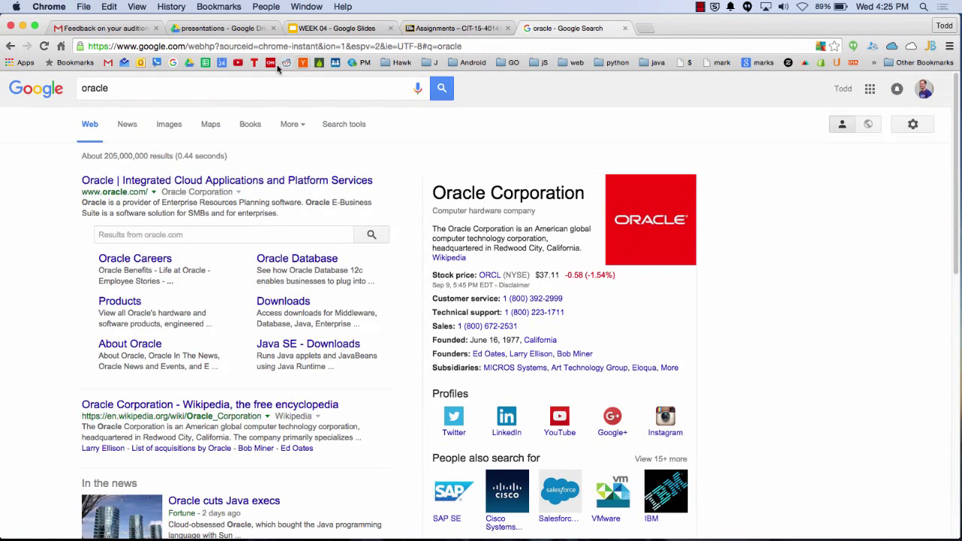
# Browse from My Drive into the SCHOOL folder, checking 2015 Fall and opening 2015 SPRING
pyautogui.click(188, 62)
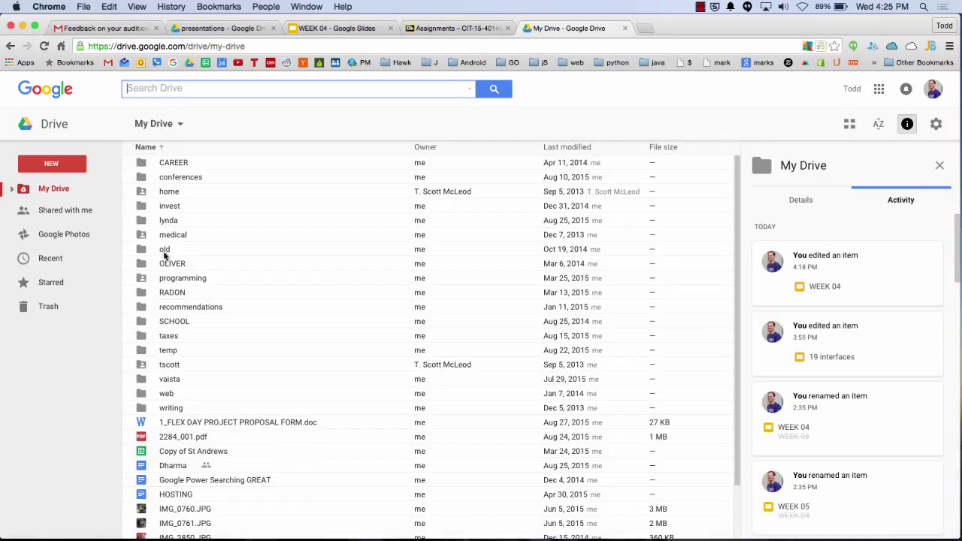
pyautogui.click(175, 322)
pyautogui.doubleClick(176, 320)
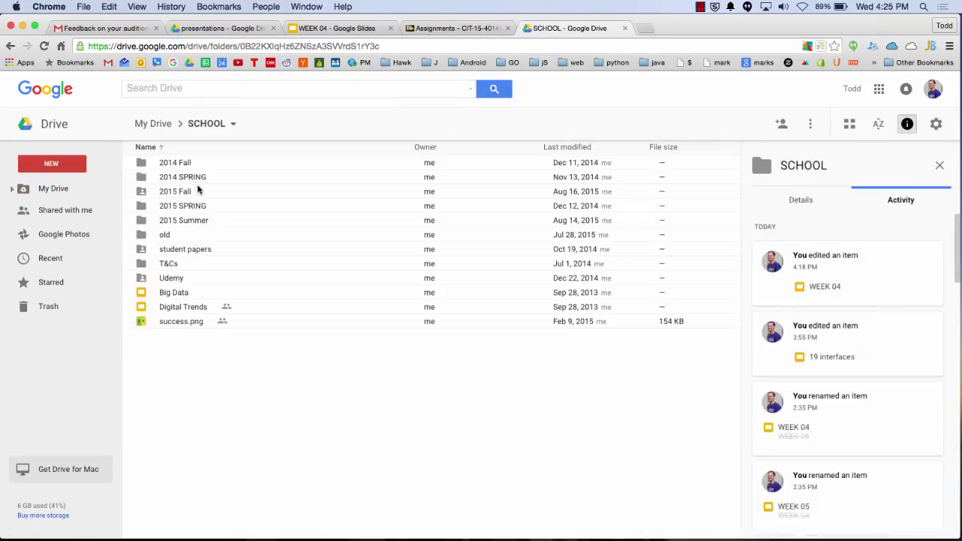
pyautogui.doubleClick(186, 193)
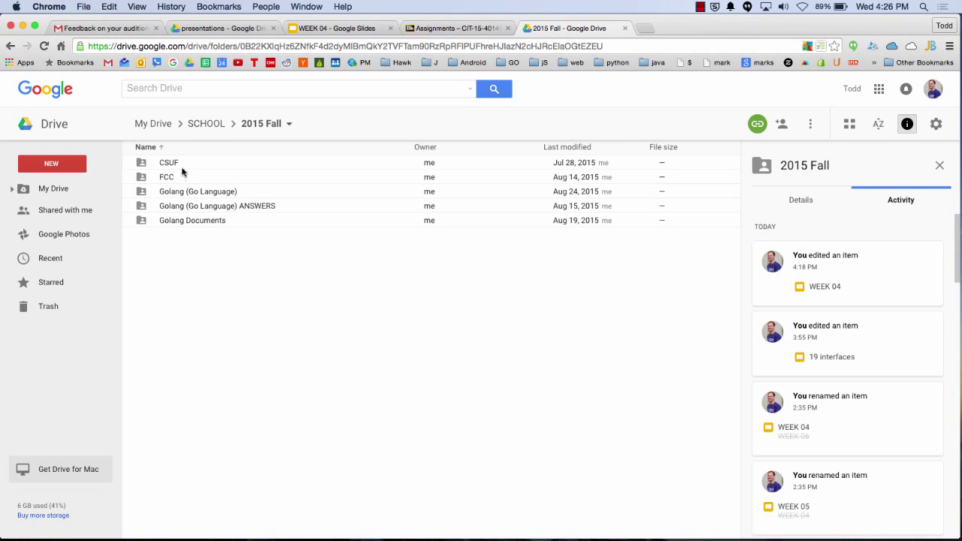
pyautogui.click(206, 123)
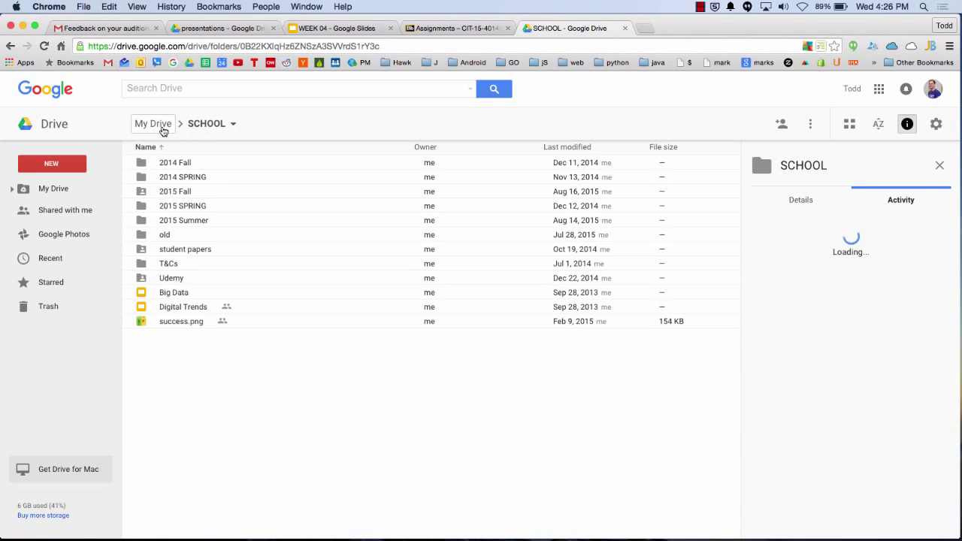
pyautogui.click(176, 213)
pyautogui.doubleClick(176, 213)
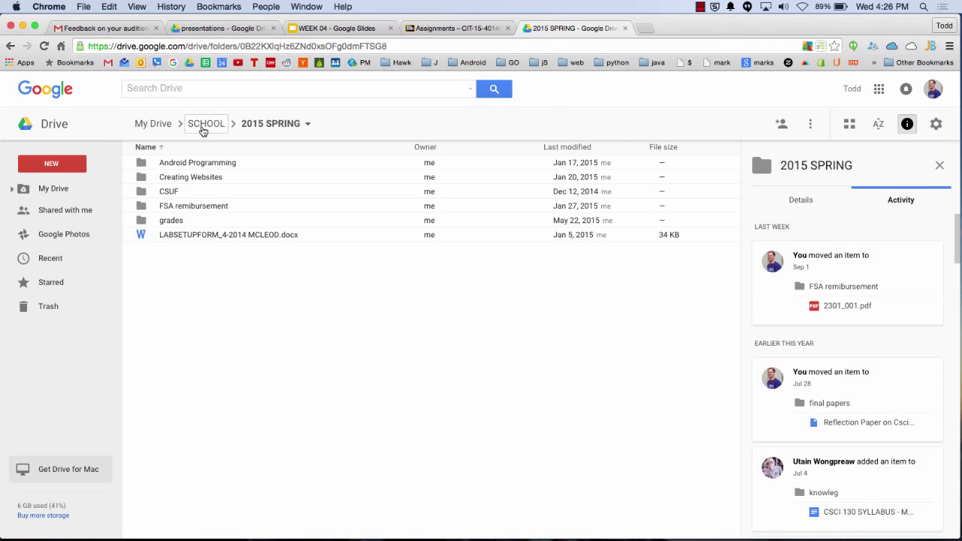
pyautogui.click(203, 128)
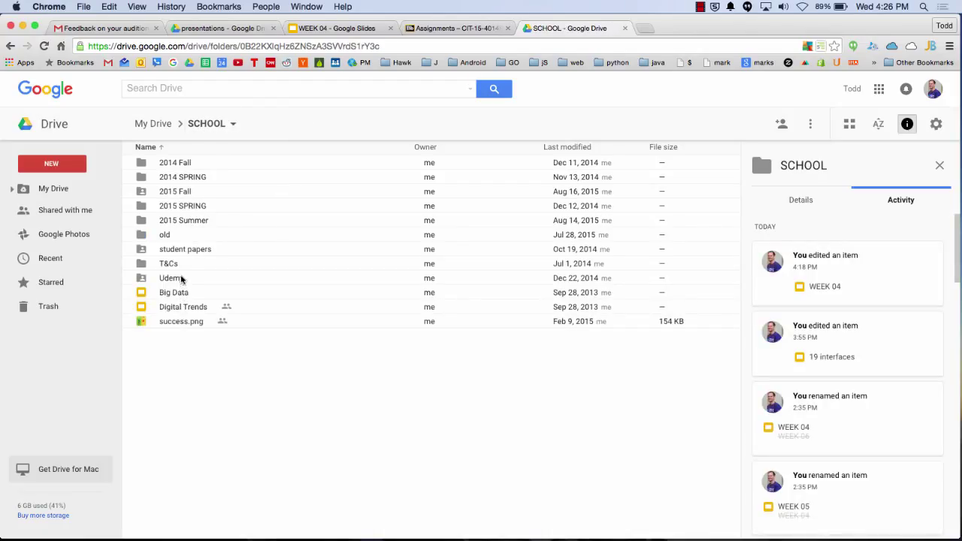
pyautogui.doubleClick(192, 205)
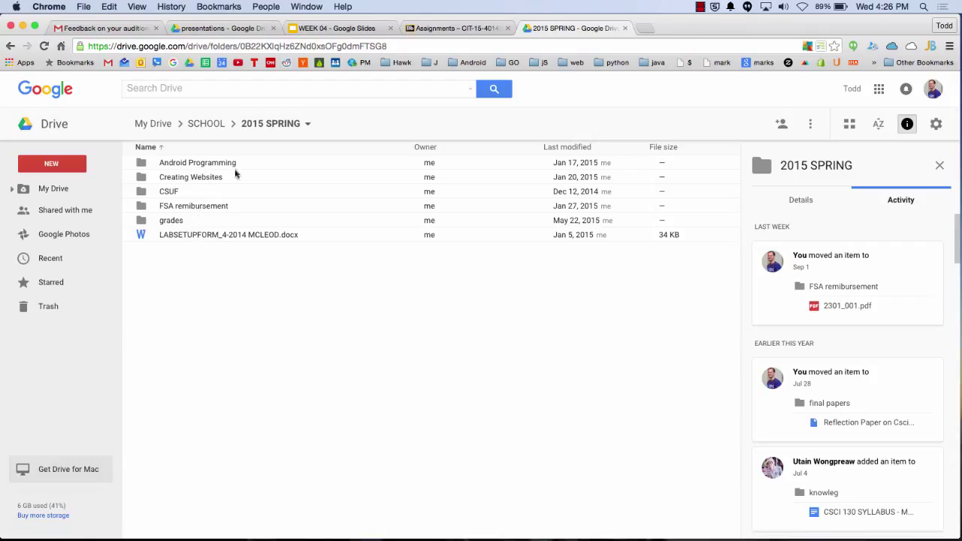
# Search Drive for '.mdb', then 'data', then 'video'
pyautogui.click(253, 87)
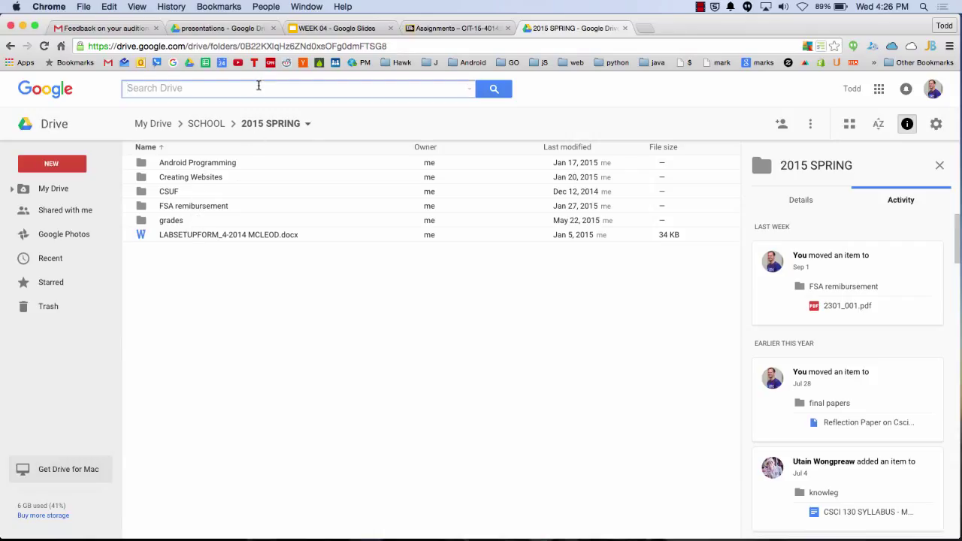
pyautogui.write('.mdb')
pyautogui.press('BackSpace')
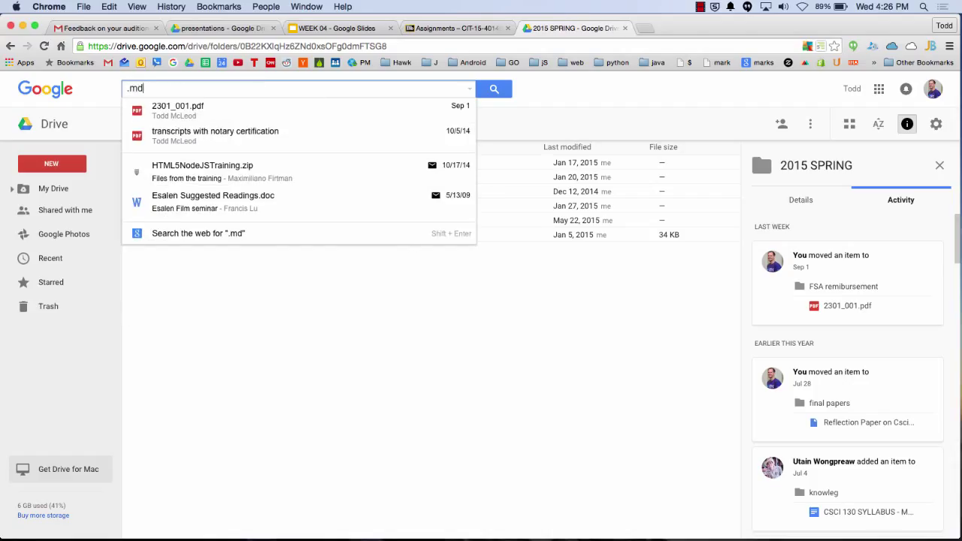
pyautogui.press('BackSpace')
pyautogui.press('BackSpace')
pyautogui.press('BackSpace')
pyautogui.write('daa')
pyautogui.press('BackSpace')
pyautogui.write('ta')
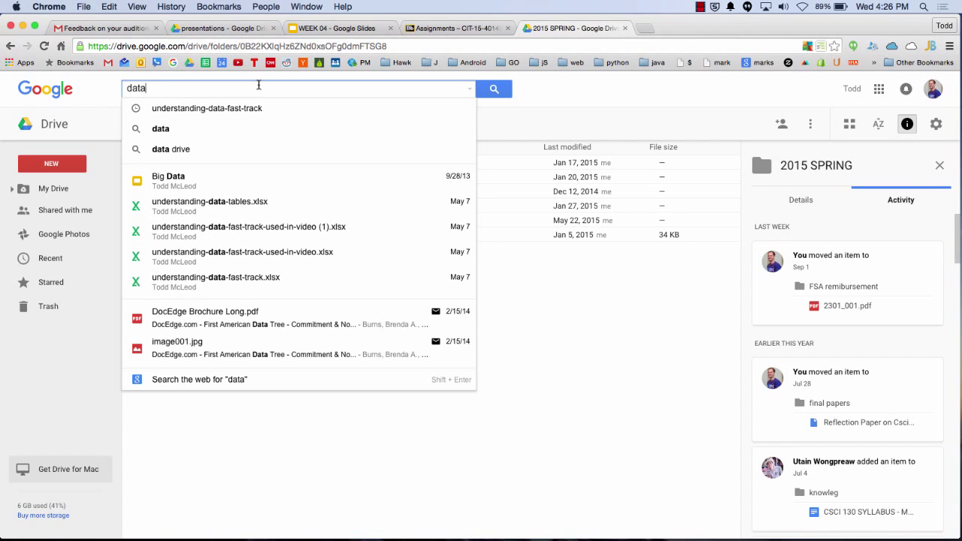
pyautogui.doubleClick(258, 85)
pyautogui.write('video')
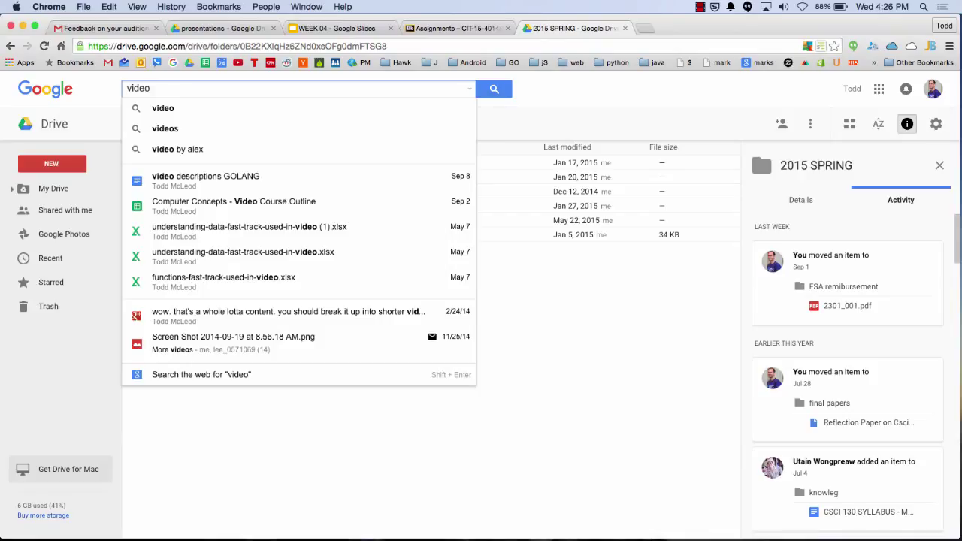
pyautogui.click(660, 85)
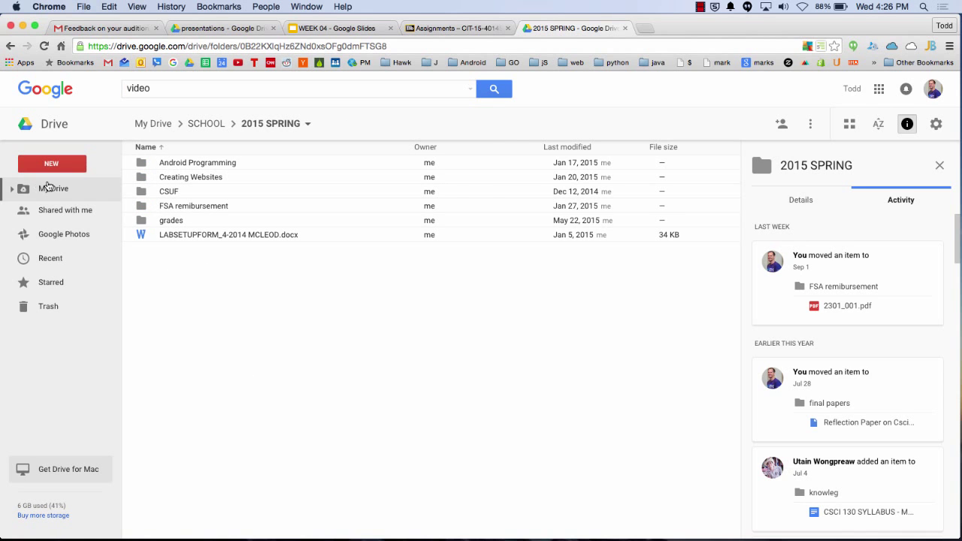
# Return to the top level of My Drive and scroll its file list
pyautogui.click(48, 188)
pyautogui.scroll(-3, 215, 316)
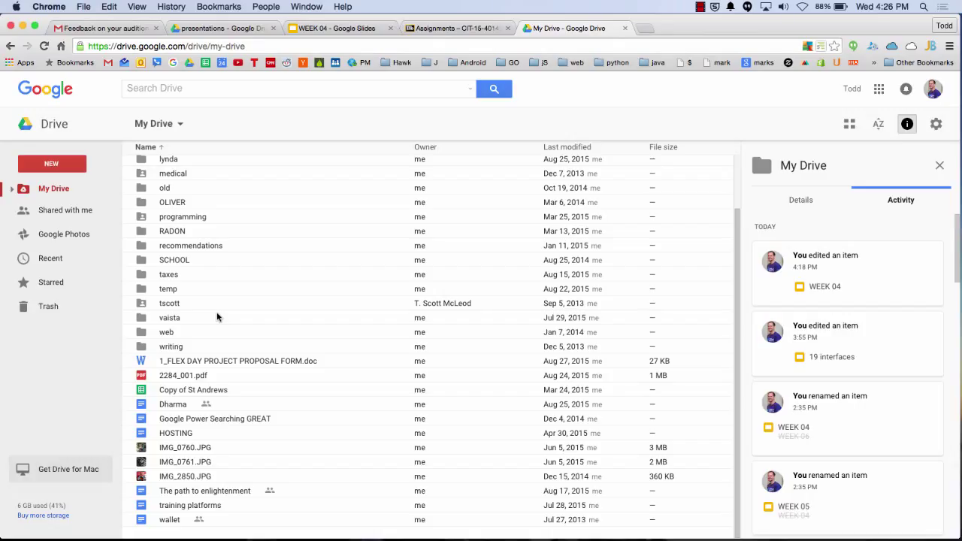
pyautogui.click(700, 7)
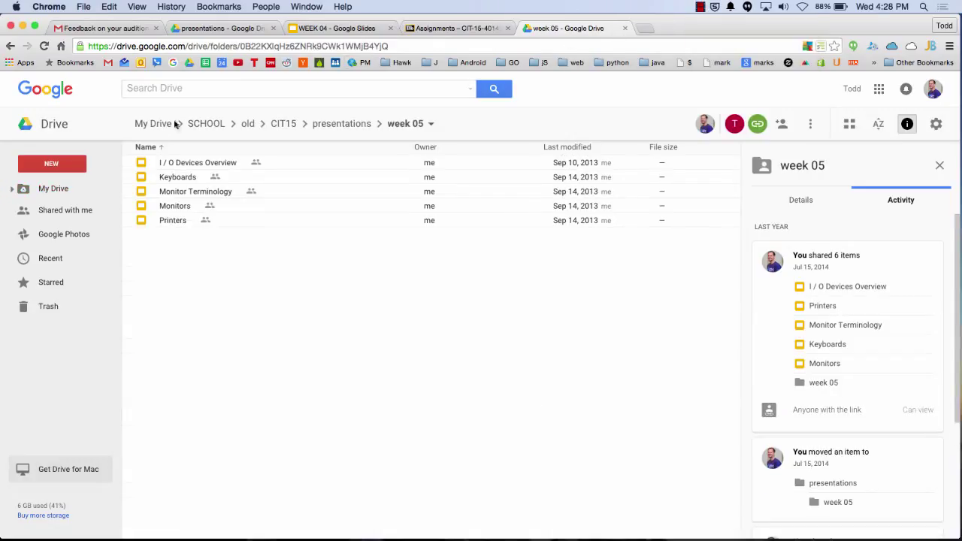
pyautogui.click(153, 123)
# Back in the WEEK 04 deck, go from Presentation Software (slide 11) through Video Editing Software (slide 15)
pyautogui.click(337, 28)
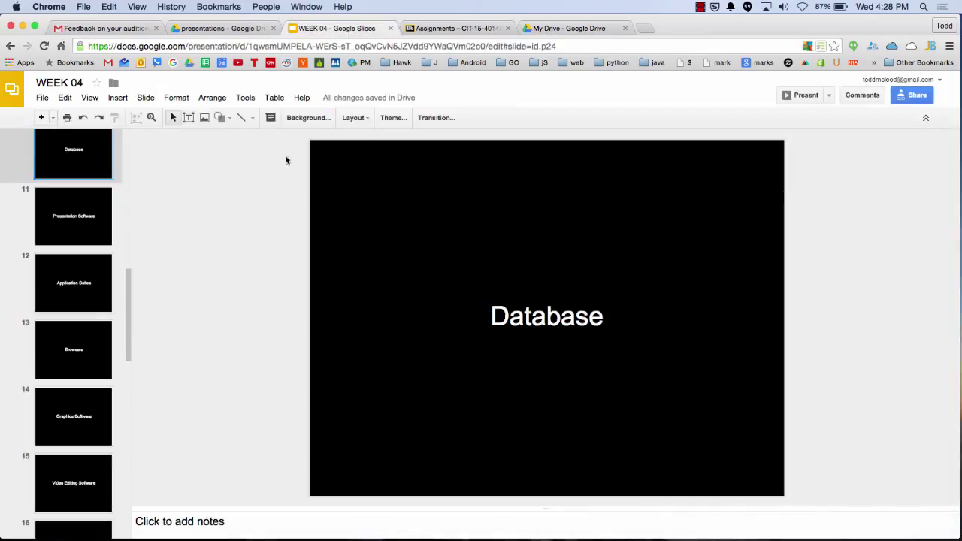
pyautogui.click(70, 216)
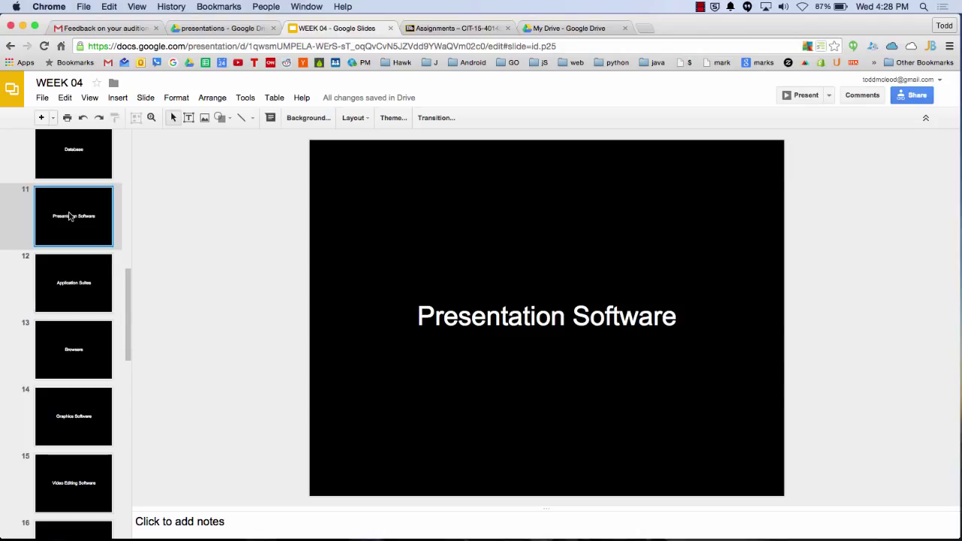
pyautogui.press('Down')
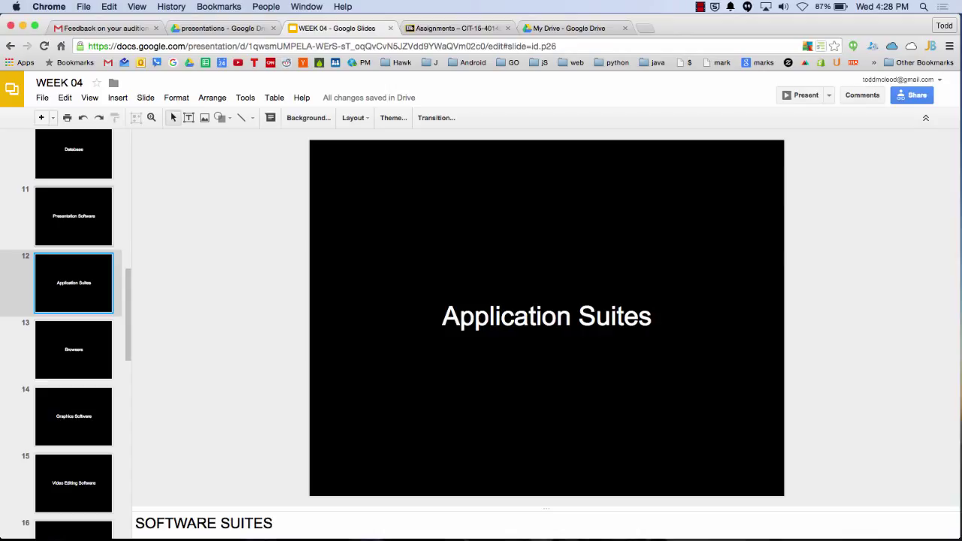
pyautogui.press('Down')
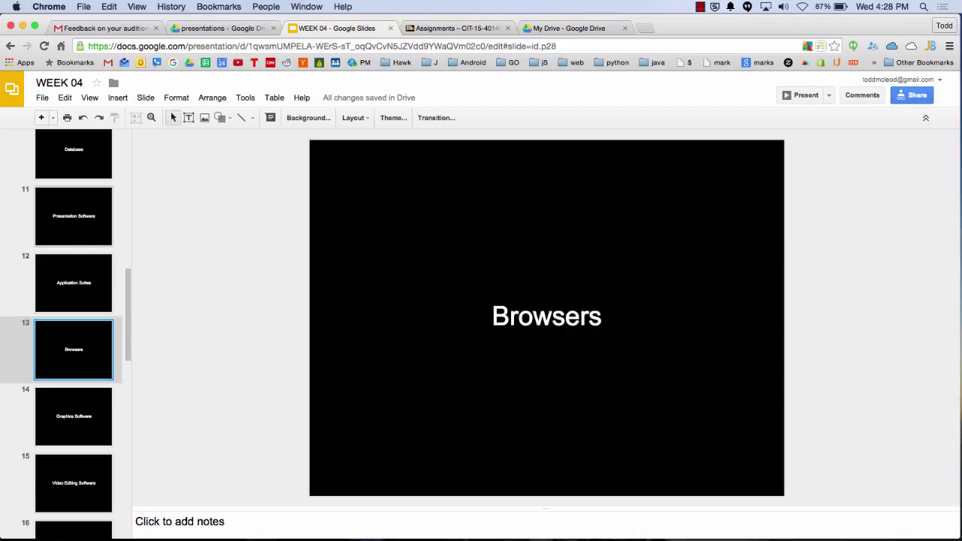
pyautogui.press('Down')
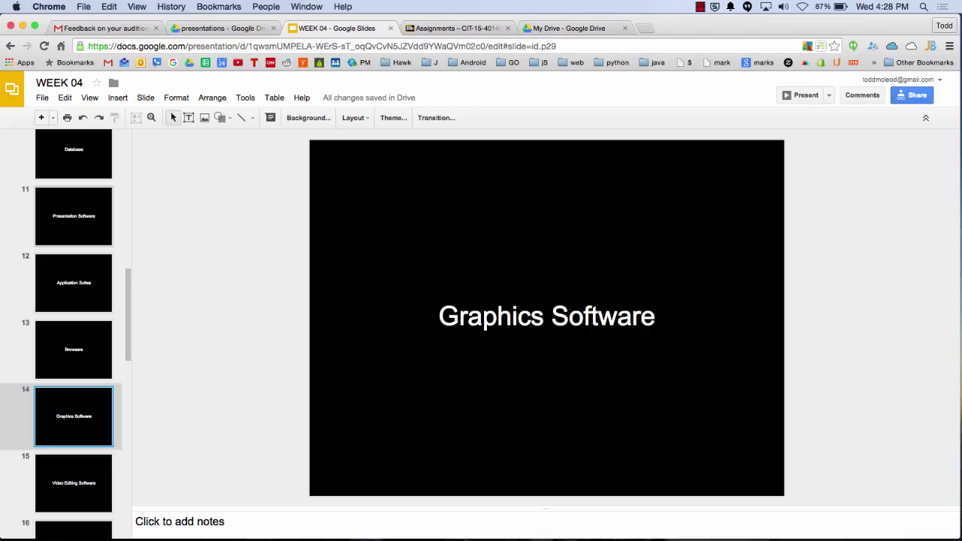
pyautogui.press('Down')
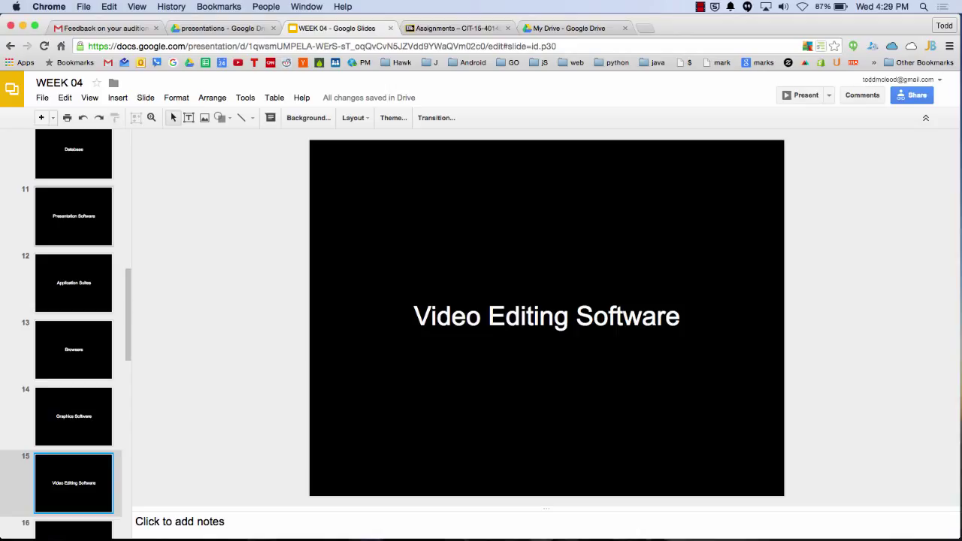
pyautogui.press('super+t')
# Search Google for 'premier final cut' to compare Premiere Pro and Final Cut
pyautogui.write('pre')
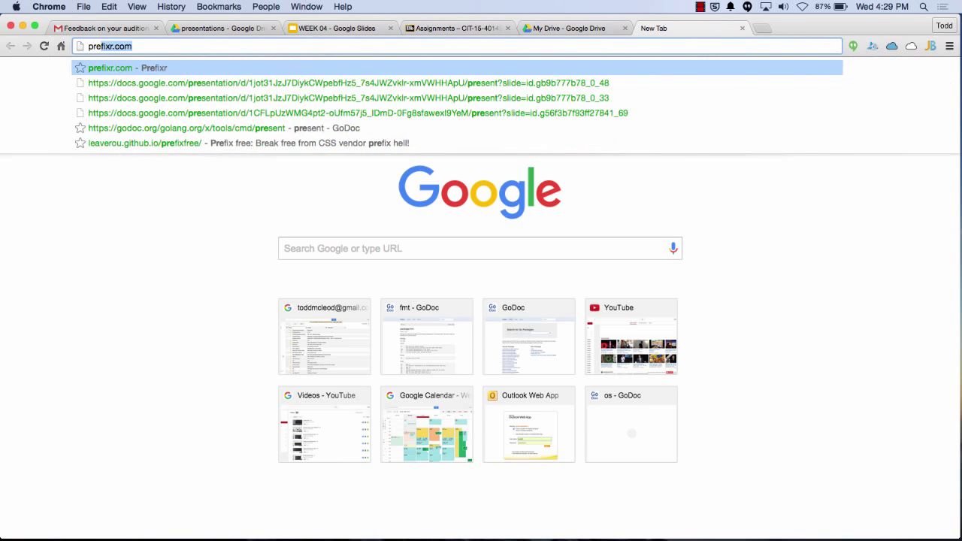
pyautogui.write('mier final cut')
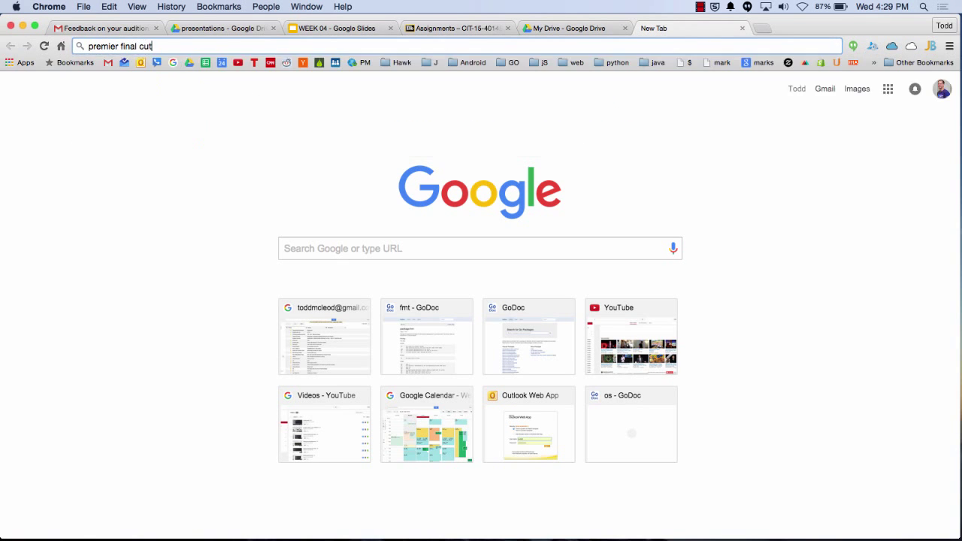
pyautogui.press('Return')
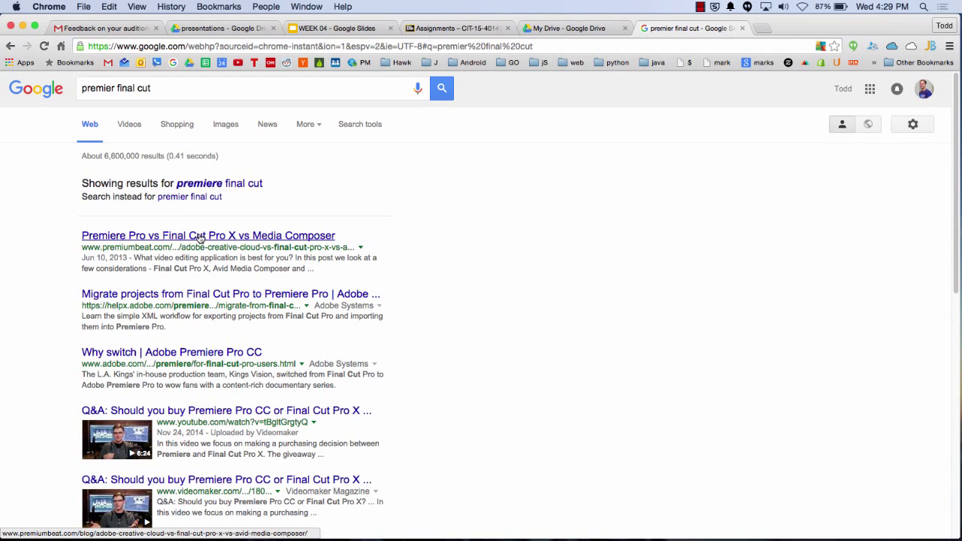
# Close the search tab, try a Spotlight search for 'imo', then advance to slide 16, Web Based Software
pyautogui.click(742, 29)
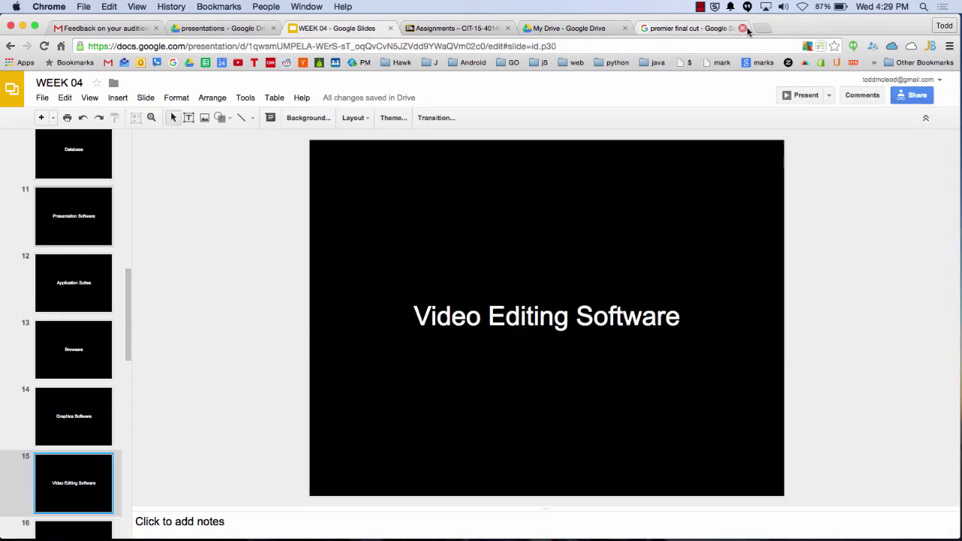
pyautogui.press('super+space')
pyautogui.write('imo')
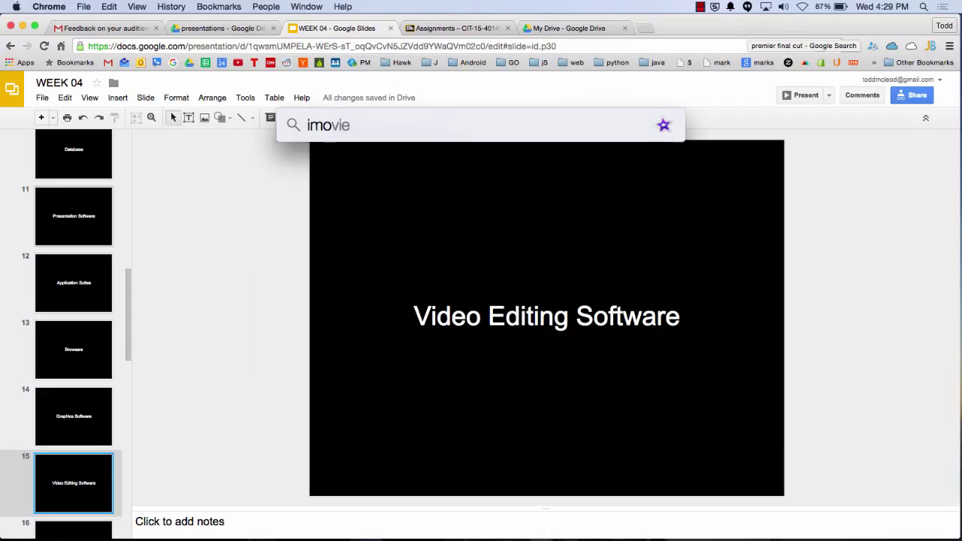
pyautogui.press('Escape')
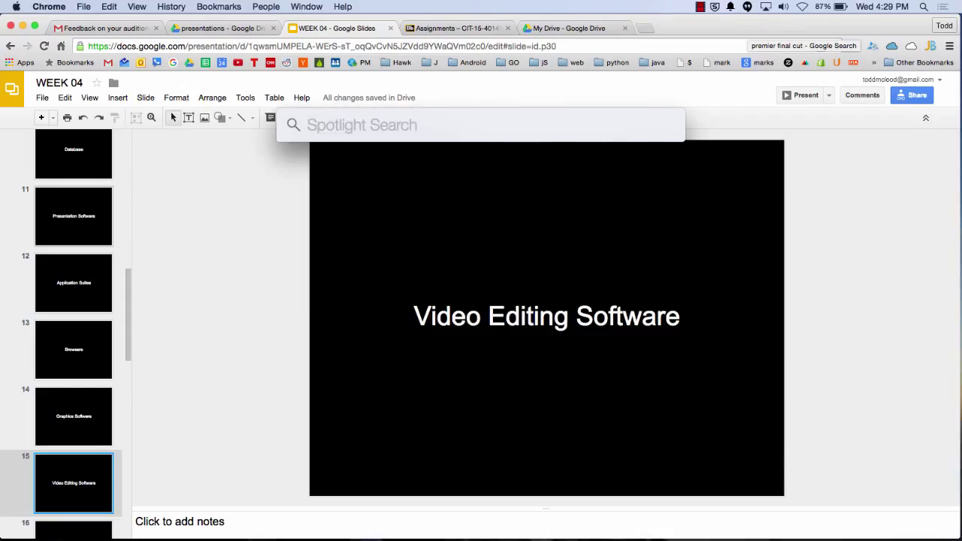
pyautogui.press('Escape')
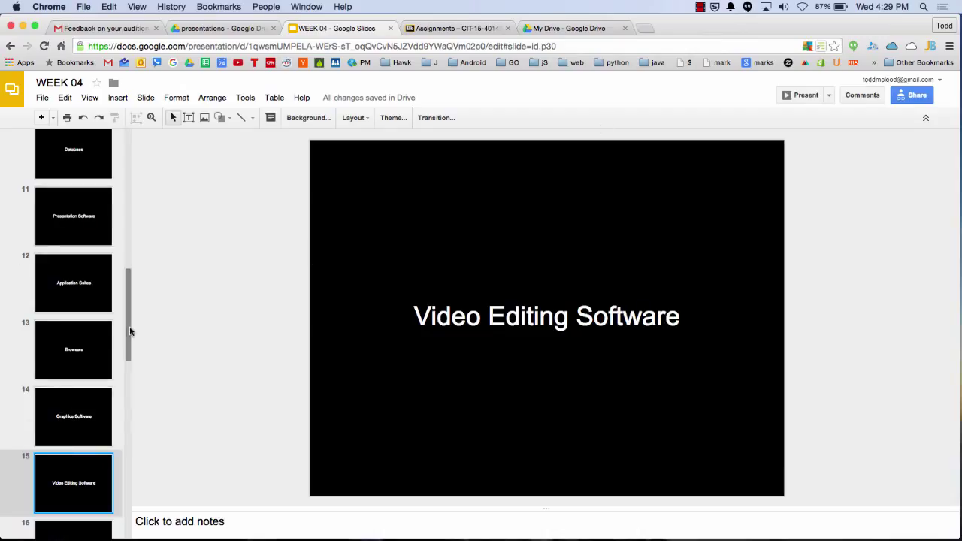
pyautogui.moveTo(129, 331); pyautogui.dragTo(127, 385)
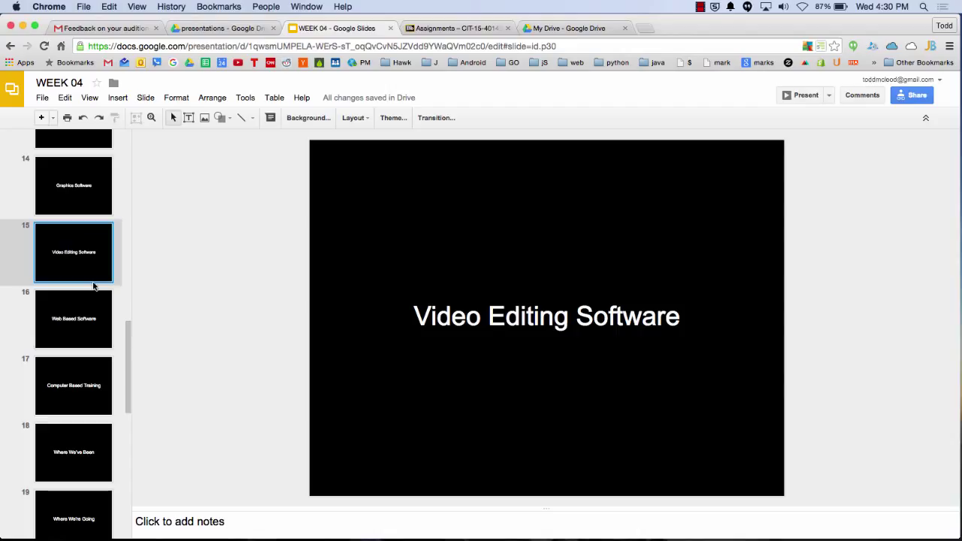
pyautogui.press('Down')
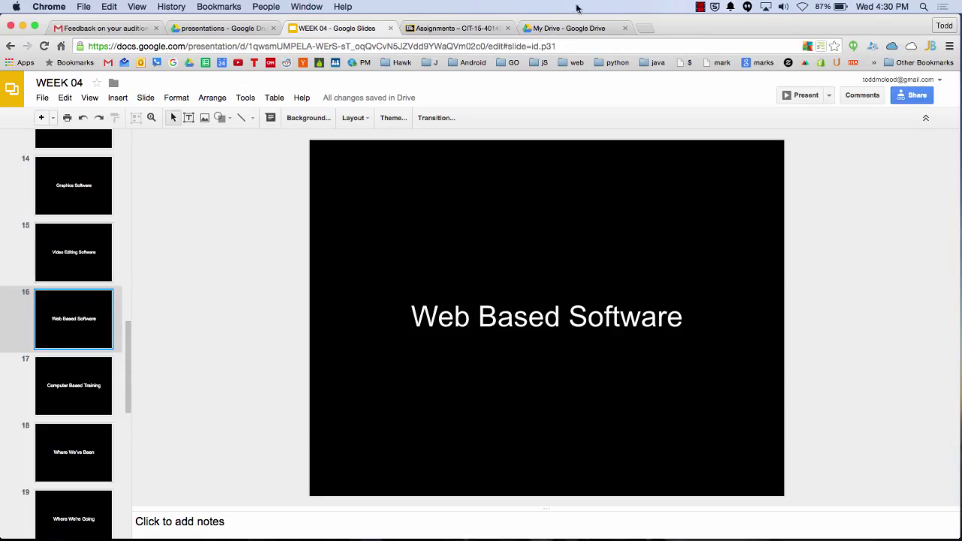
pyautogui.click(576, 28)
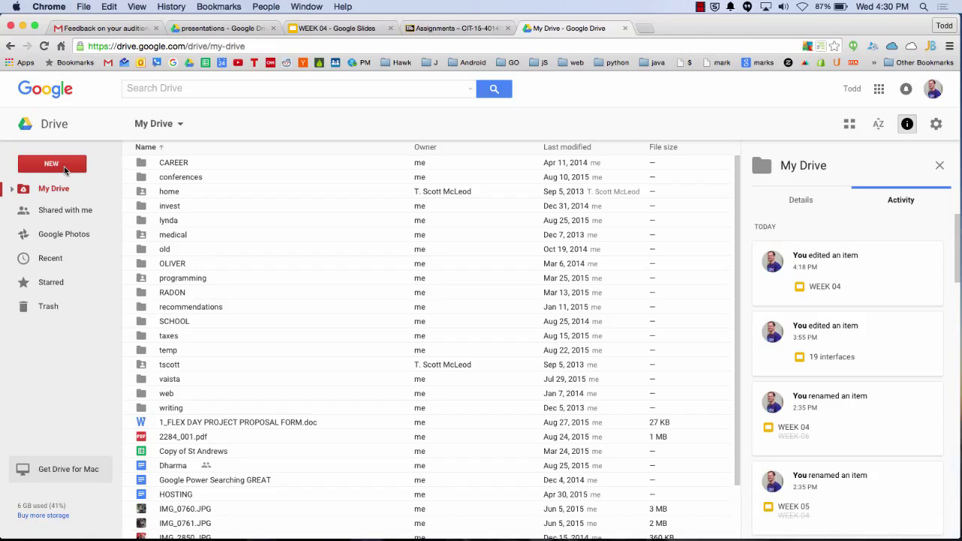
pyautogui.click(65, 170)
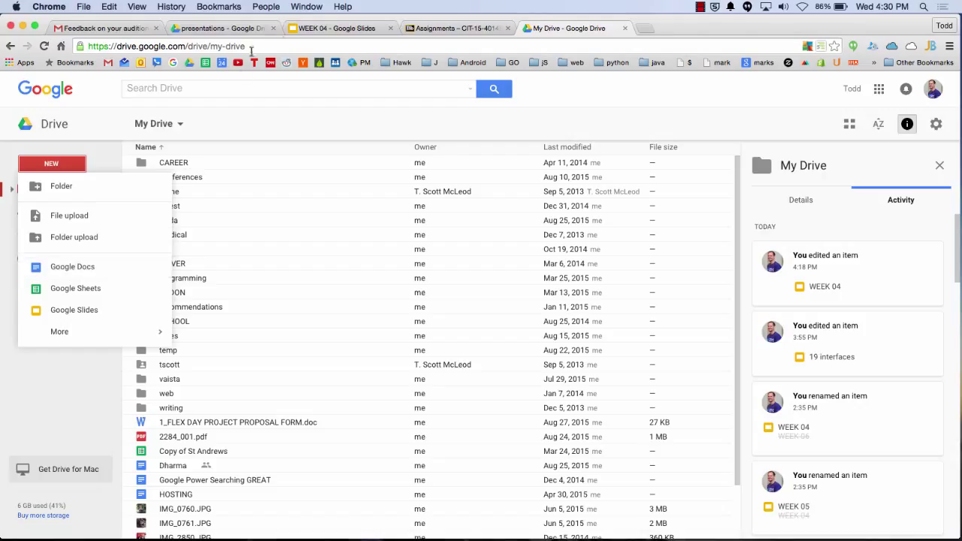
pyautogui.click(327, 28)
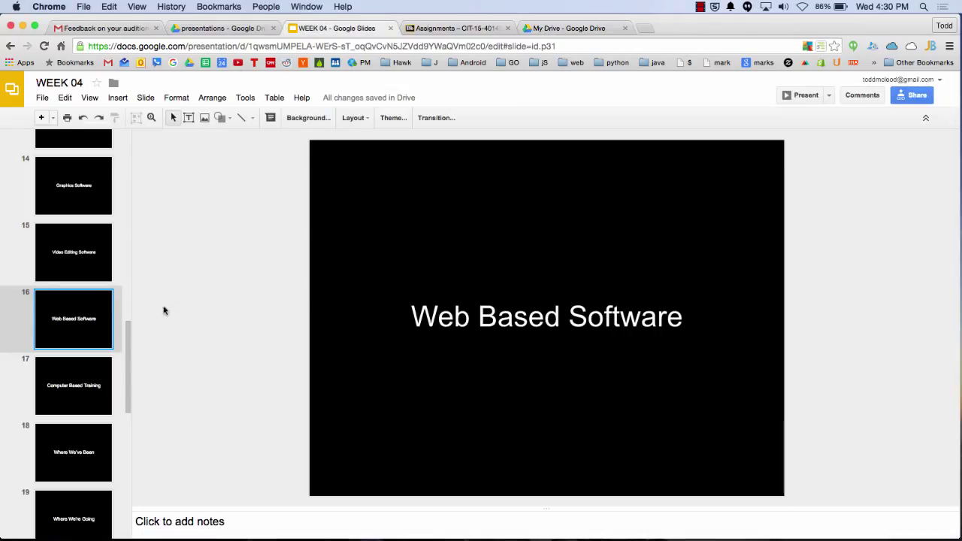
# Scroll the filmstrip down toward the Computer Based Training slide
pyautogui.moveTo(129, 346); pyautogui.dragTo(135, 382)
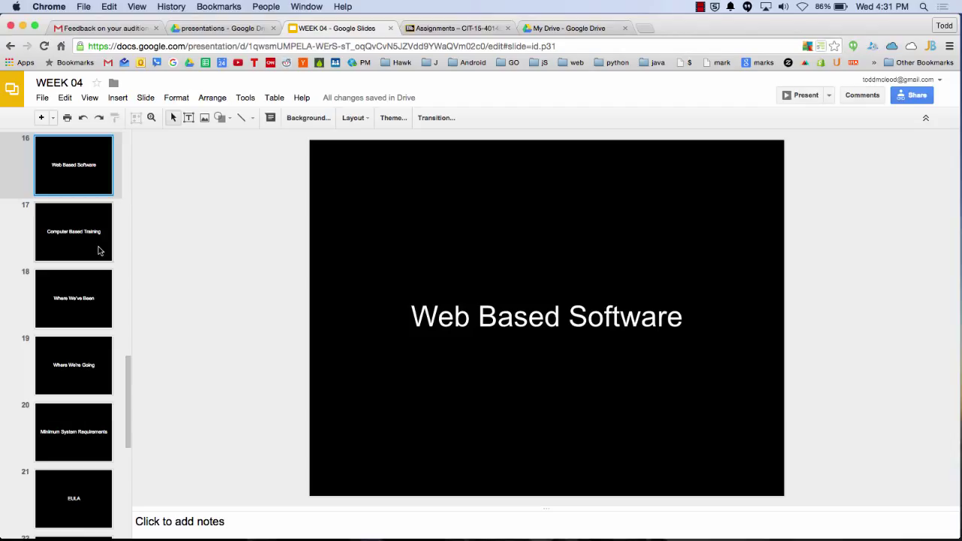
# Show Computer Based Training, then flip between the Where We've Been and Where We're Going slides
pyautogui.click(98, 250)
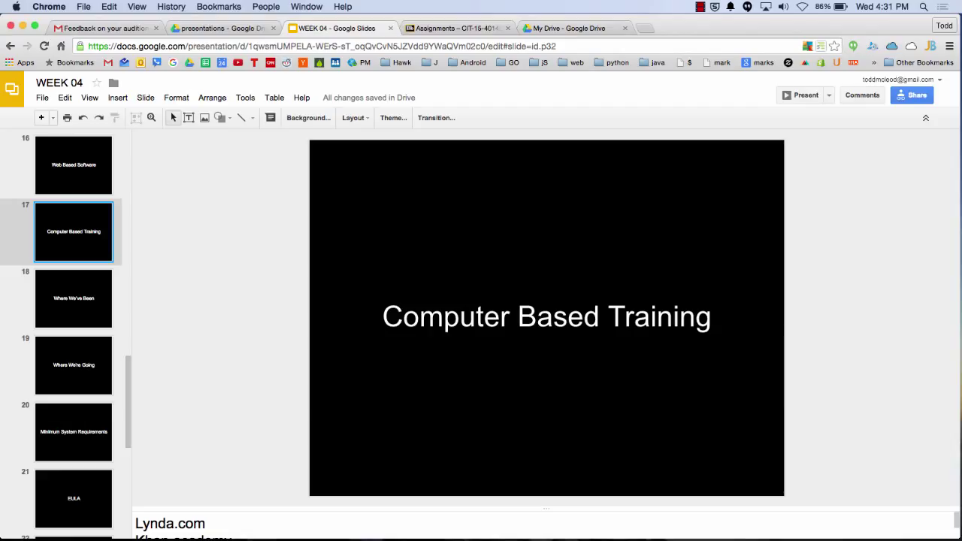
pyautogui.click(74, 298)
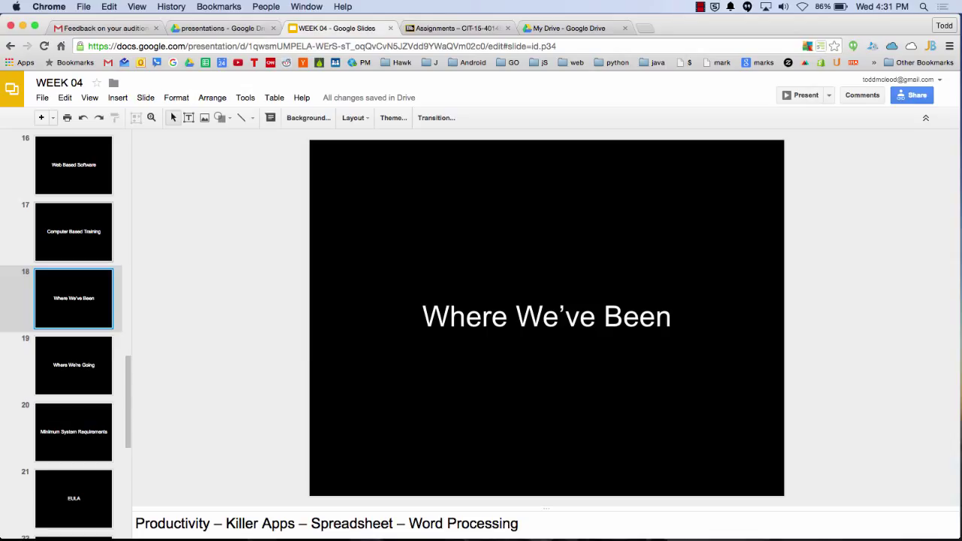
pyautogui.click(74, 365)
pyautogui.click(74, 298)
pyautogui.click(74, 365)
pyautogui.click(74, 298)
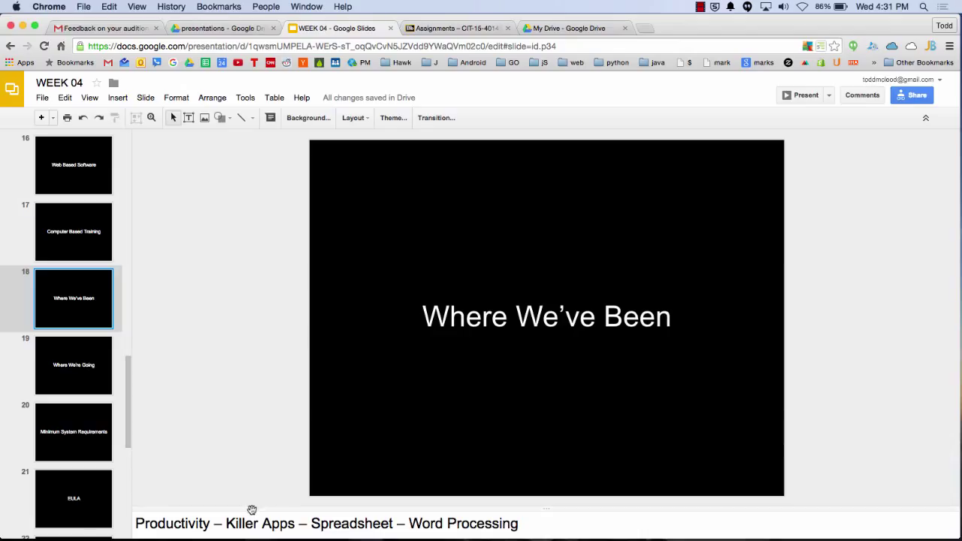
# Enlarge the speaker notes, show Where We're Going, and switch to the Gmail feedback email
pyautogui.moveTo(253, 509); pyautogui.dragTo(256, 426)
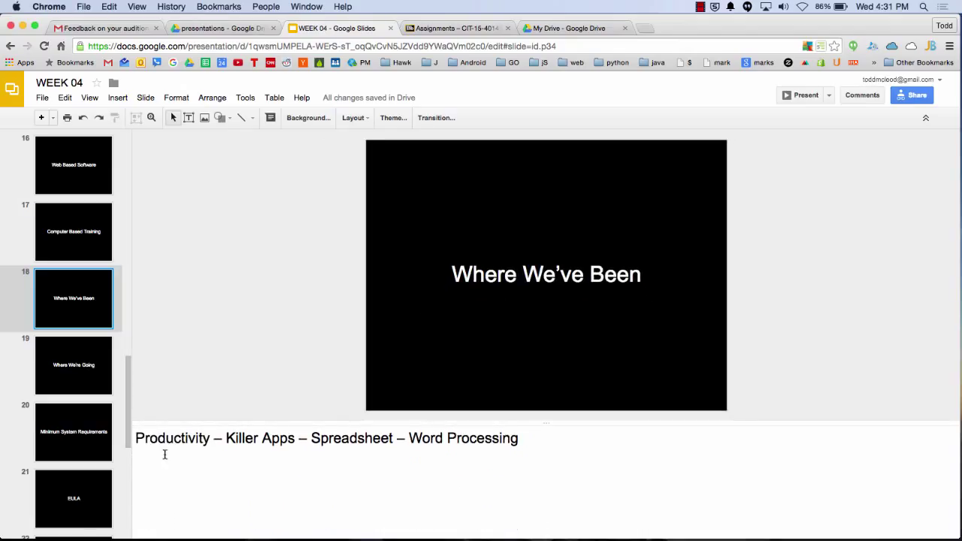
pyautogui.click(66, 379)
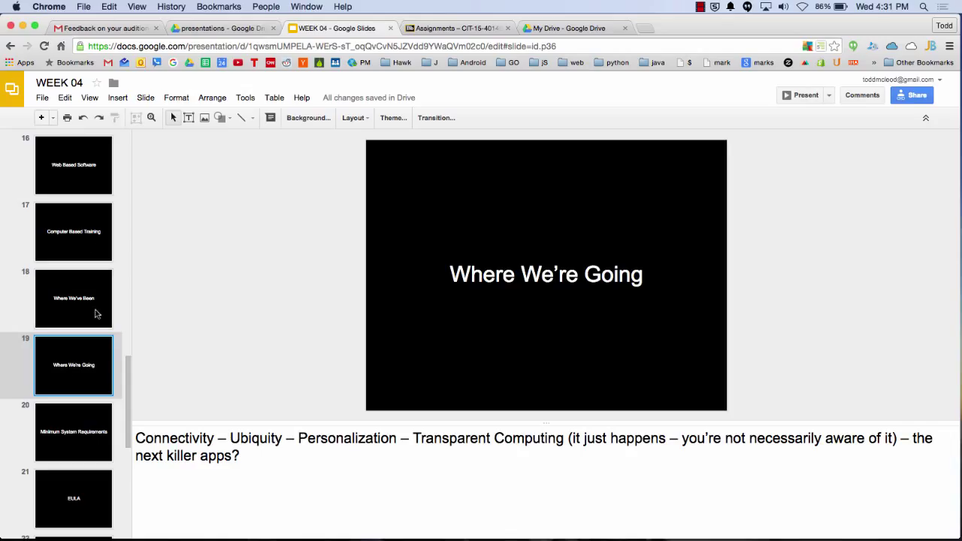
pyautogui.click(96, 29)
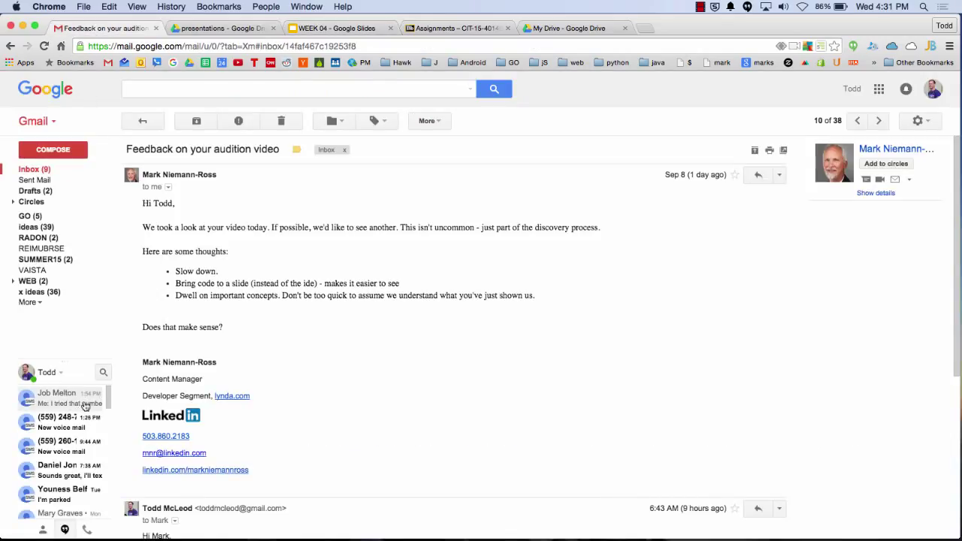
# Open the contact's chat history, scroll back, and open the shared Bloomberg TV image full size
pyautogui.click(69, 397)
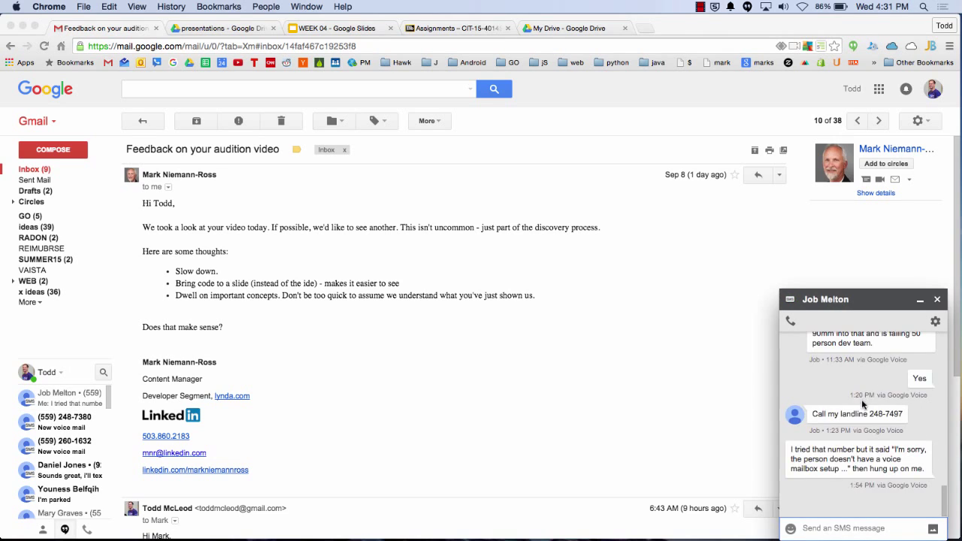
pyautogui.scroll(10, 862, 412)
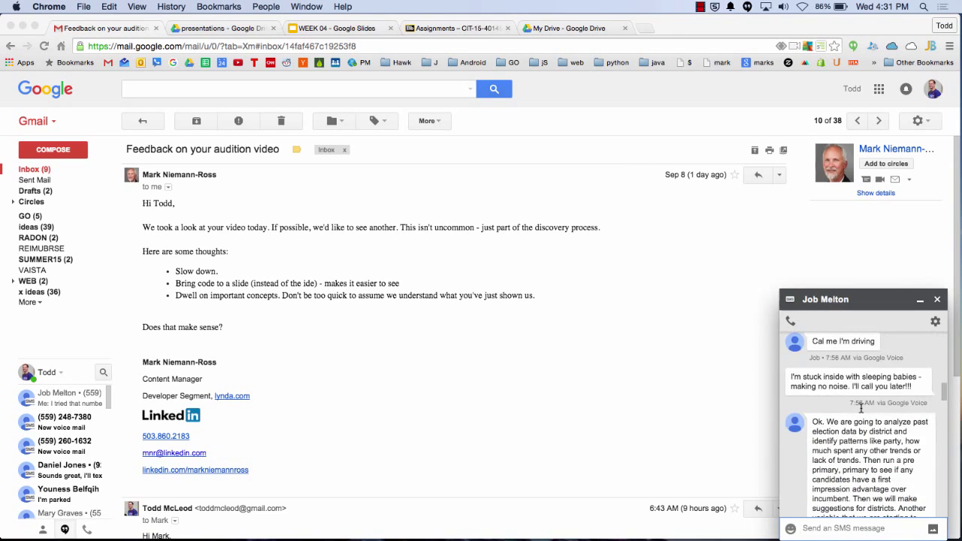
pyautogui.scroll(10, 861, 408)
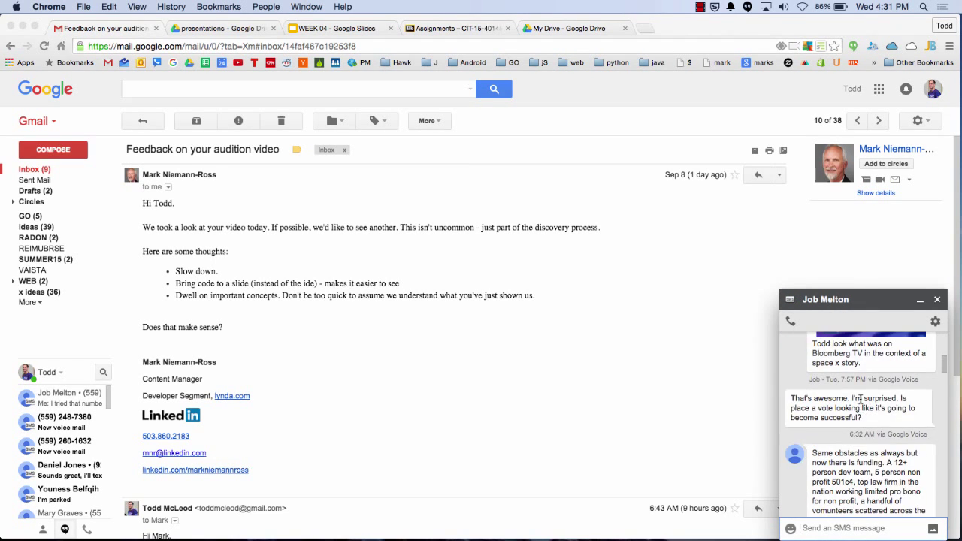
pyautogui.scroll(2, 861, 399)
pyautogui.click(864, 368)
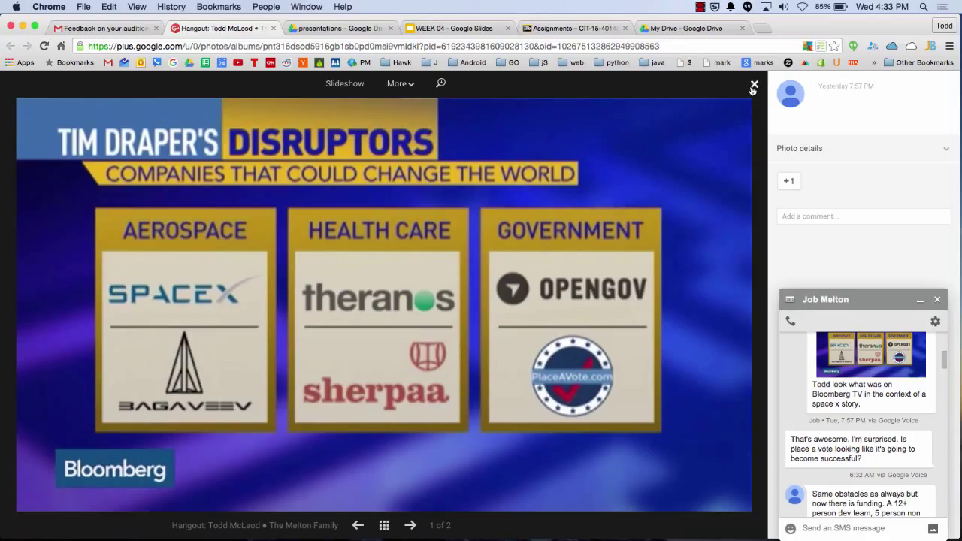
# Close the Hangouts chat window covering the Bloomberg Disruptors photo
pyautogui.click(937, 300)
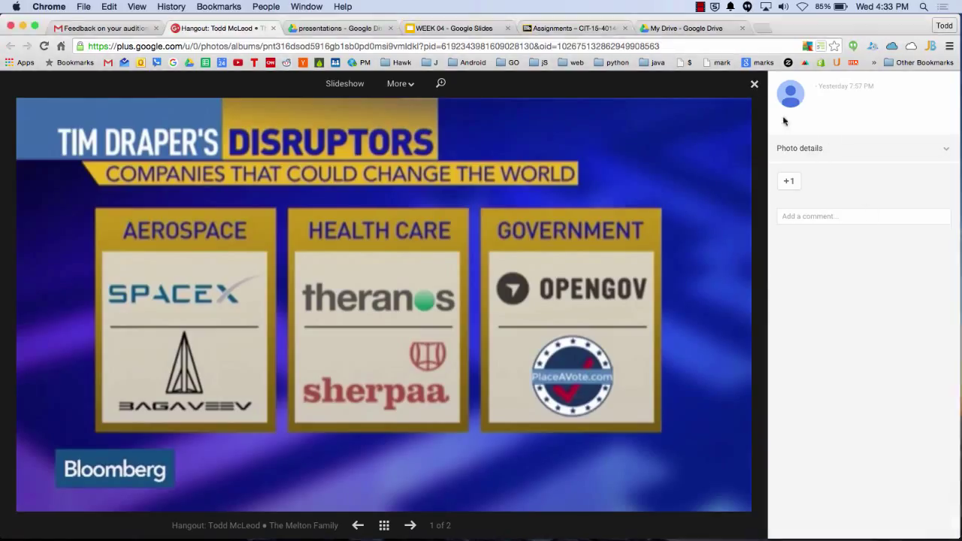
# Close the photo, return to WEEK 04, shrink the notes area, and show slide 20, Minimum System Requirements
pyautogui.click(754, 83)
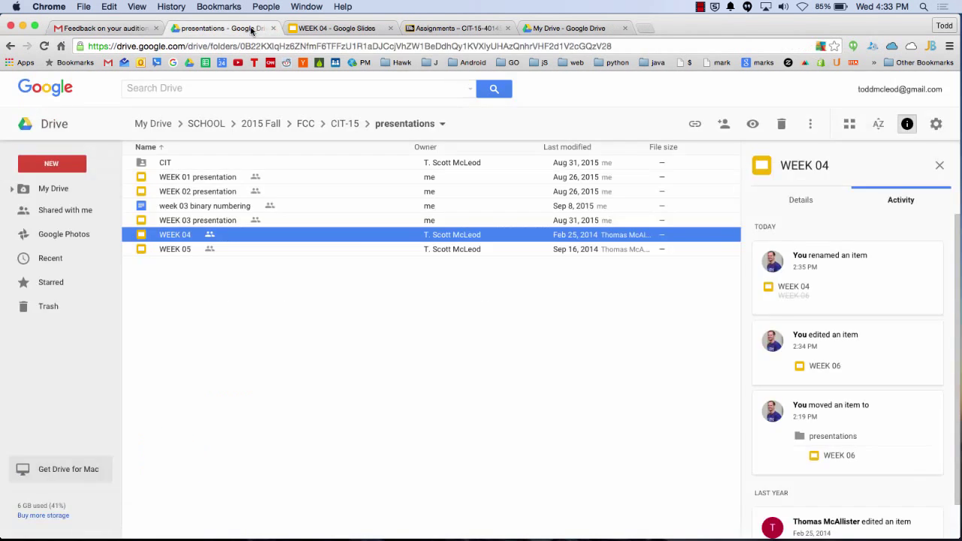
pyautogui.click(341, 28)
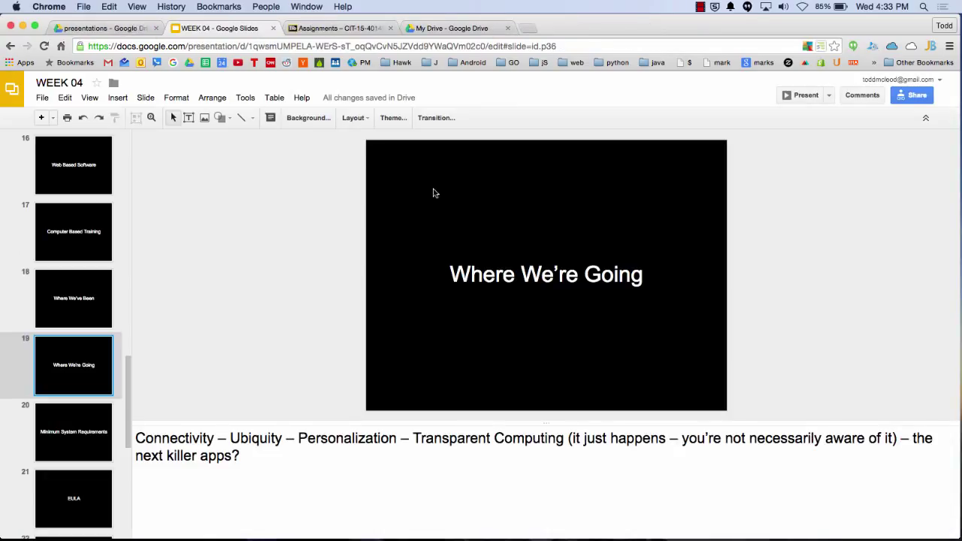
pyautogui.scroll(-3, 126, 379)
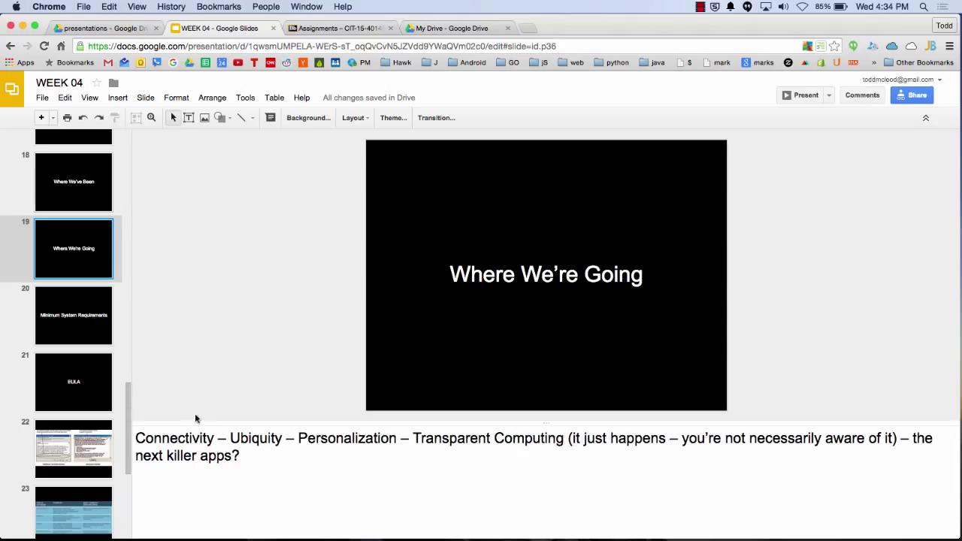
pyautogui.moveTo(206, 423); pyautogui.dragTo(202, 518)
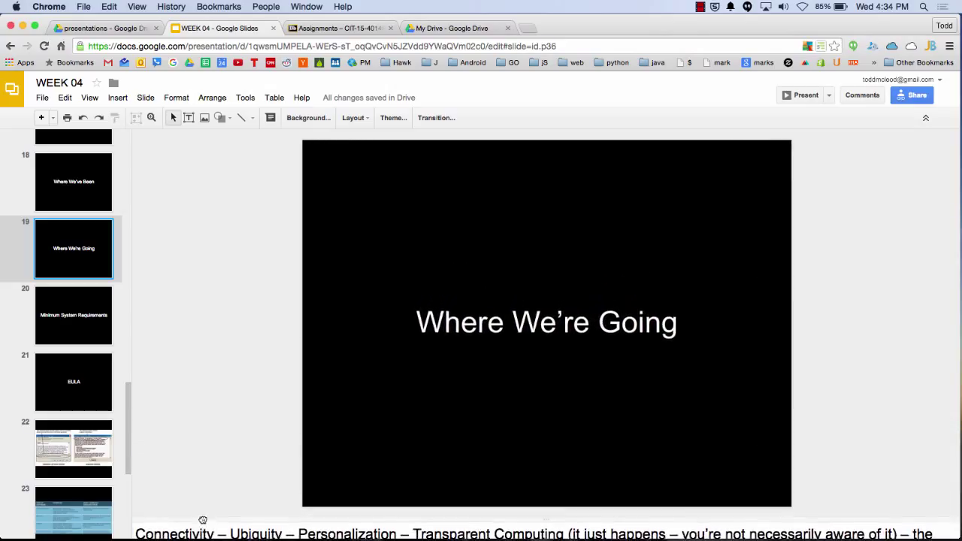
pyautogui.click(75, 327)
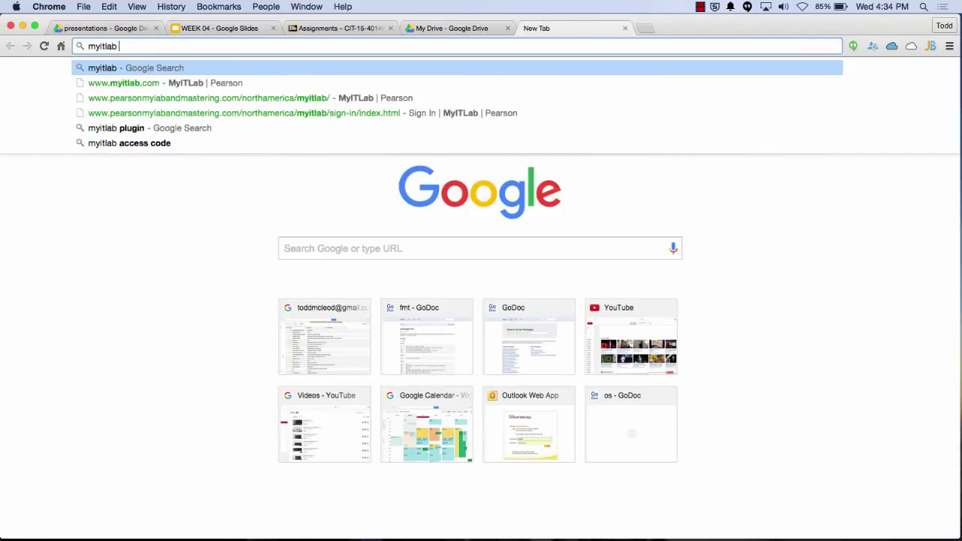
# Search Google for 'myitlab system requirements'
pyautogui.write('nimums')
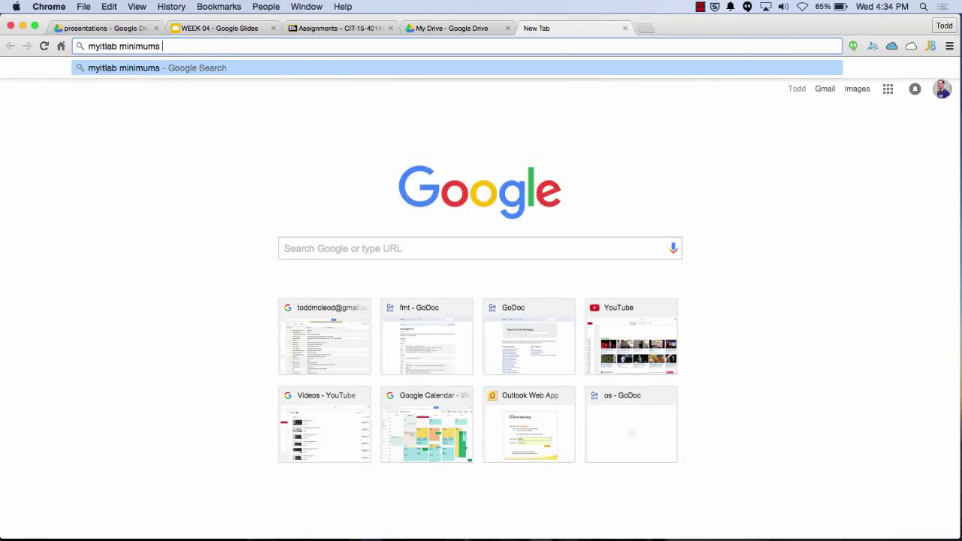
pyautogui.press('BackSpace')
pyautogui.write('system requiremen')
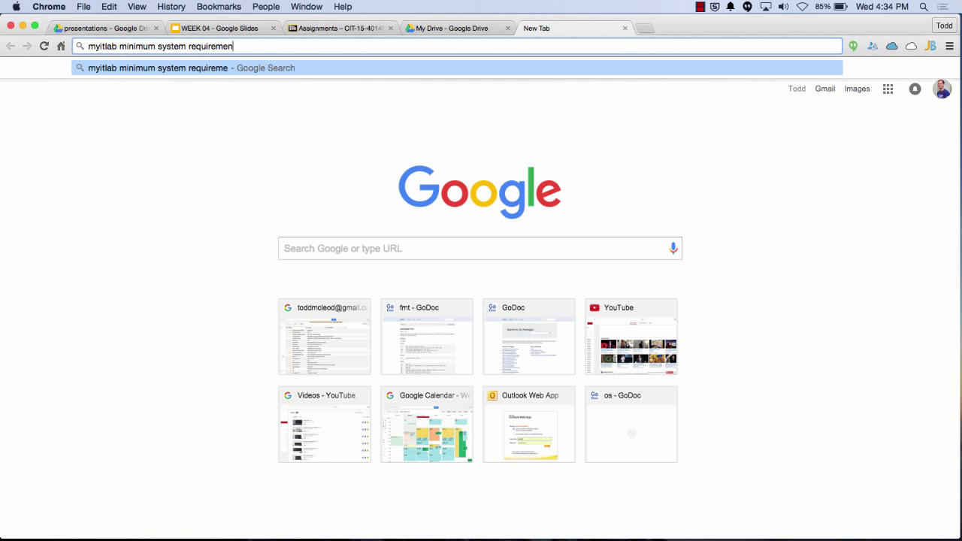
pyautogui.write('ts')
pyautogui.press('Return')
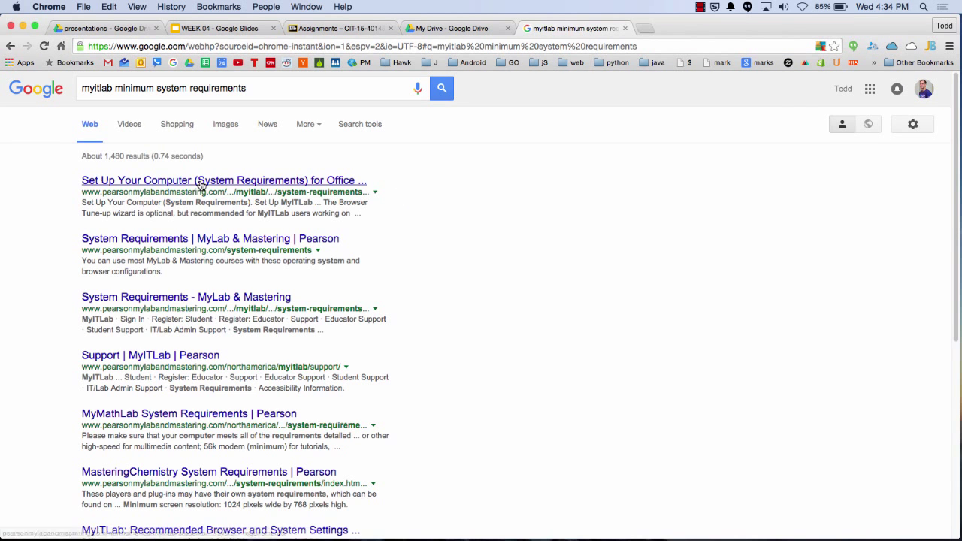
# Open Pearson's MyITLab System Requirements page and scroll down to Other Requirements
pyautogui.click(202, 184)
pyautogui.scroll(-2, 278, 325)
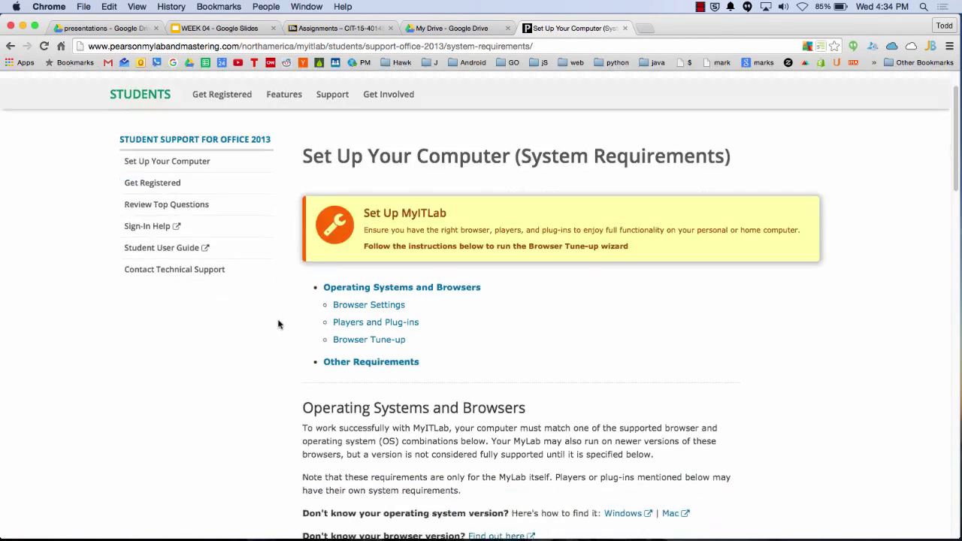
pyautogui.scroll(-5, 278, 324)
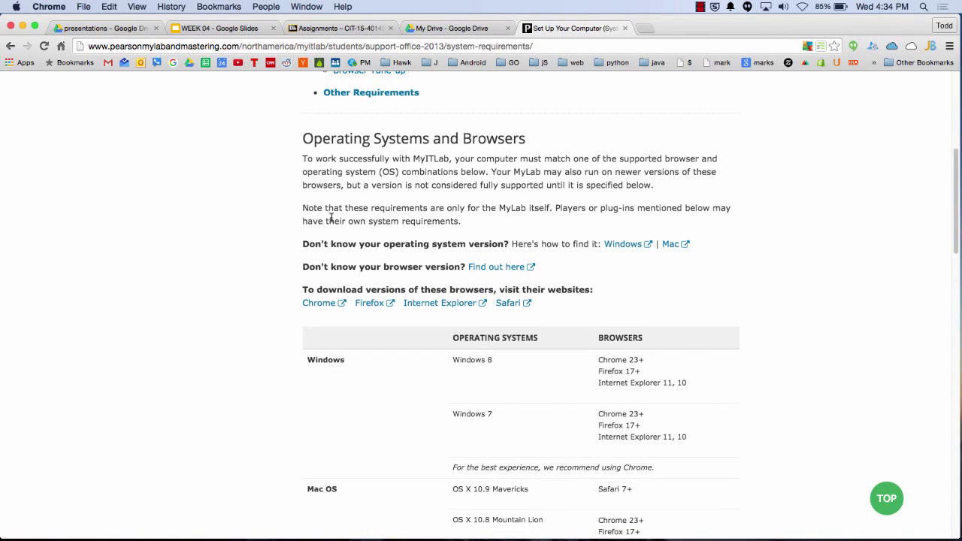
pyautogui.scroll(-3, 356, 410)
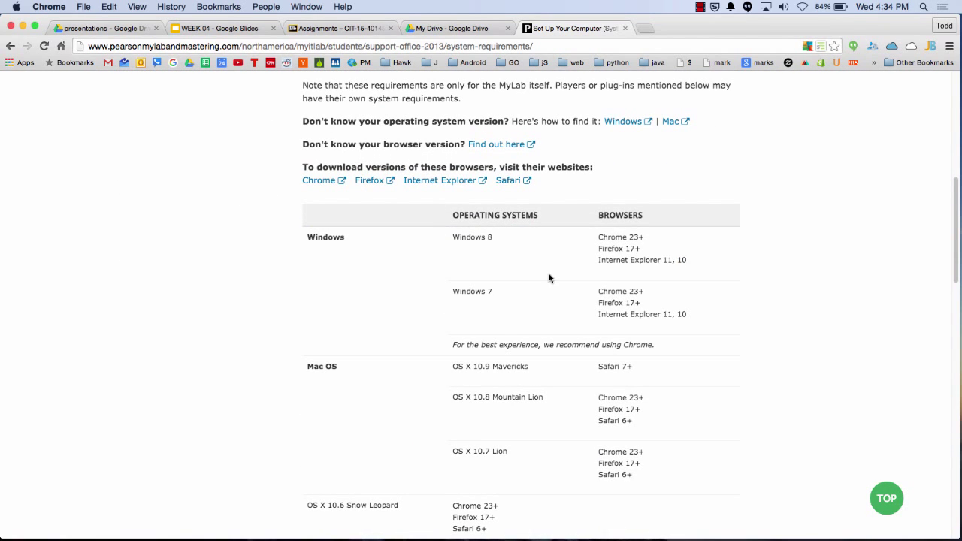
pyautogui.scroll(-1, 496, 420)
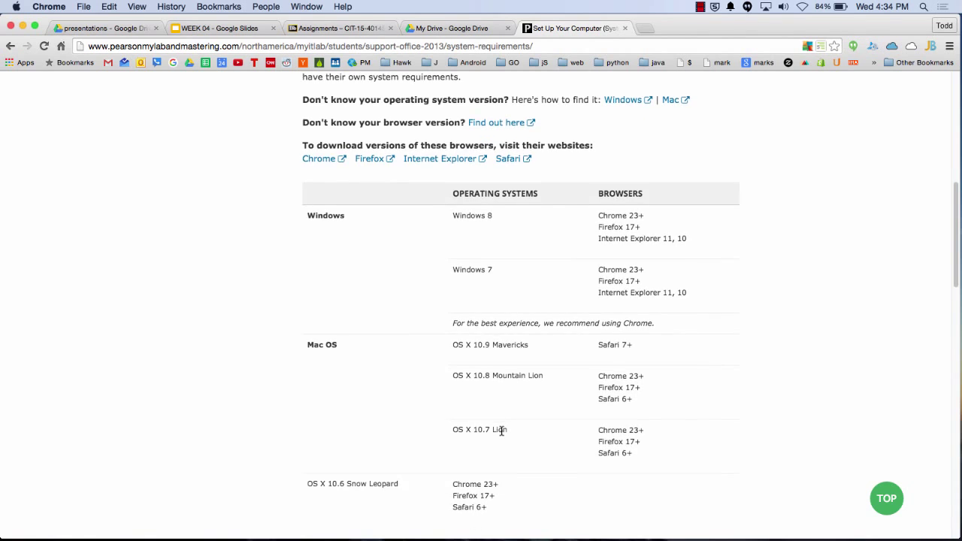
pyautogui.scroll(-20, 501, 431)
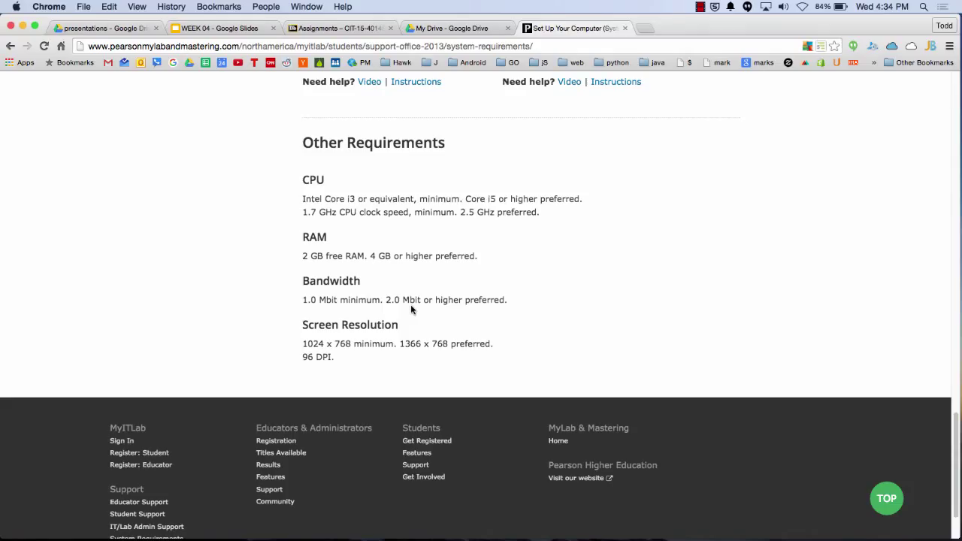
# Back in the WEEK 04 deck, move past the EULA slide to slide 22's commercial versus shareware screens
pyautogui.click(209, 30)
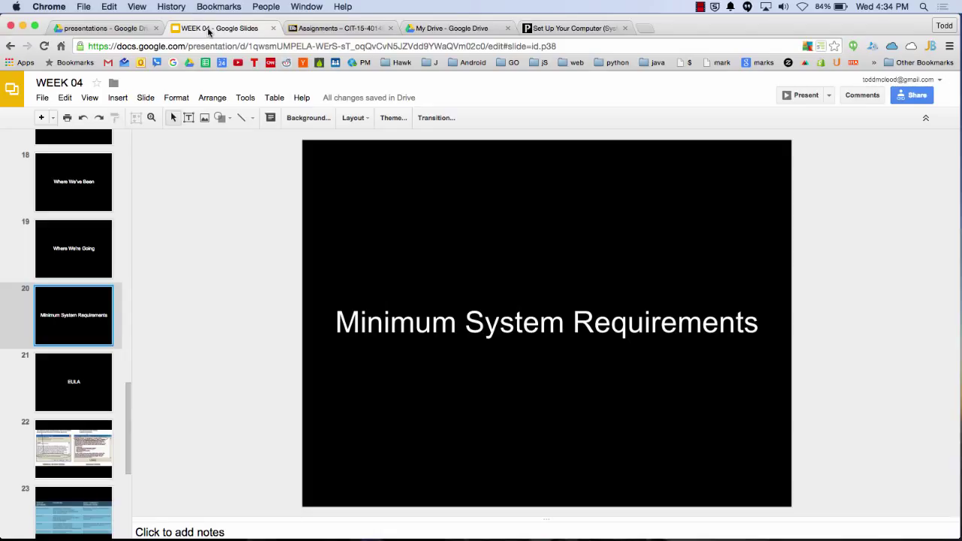
pyautogui.press('Down')
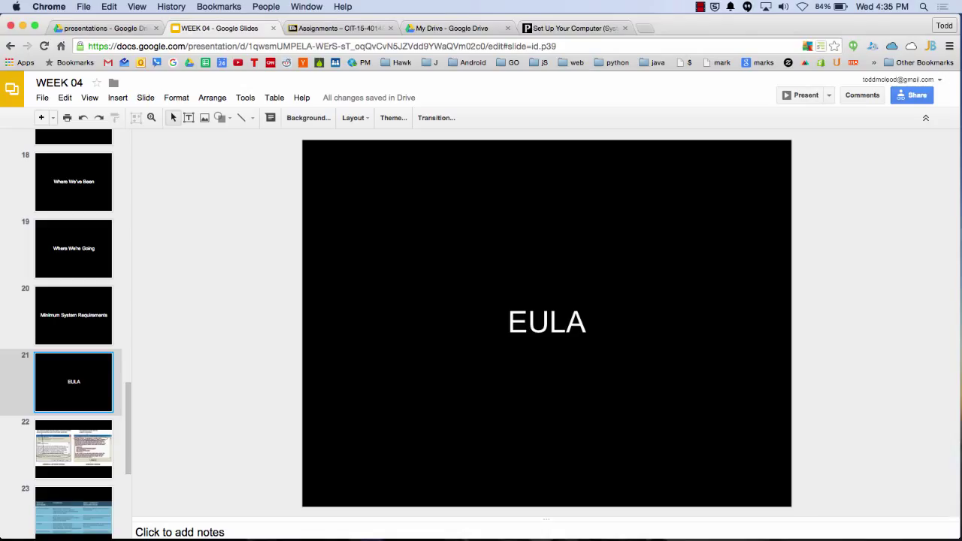
pyautogui.click(73, 448)
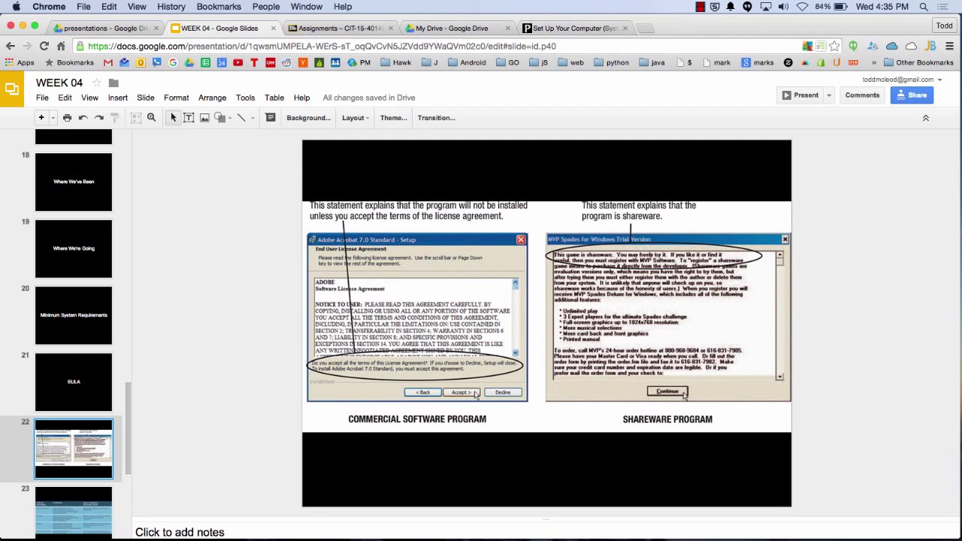
# Search Google in a new tab for 'end user license agreement reward'
pyautogui.click(644, 29)
pyautogui.write('end us')
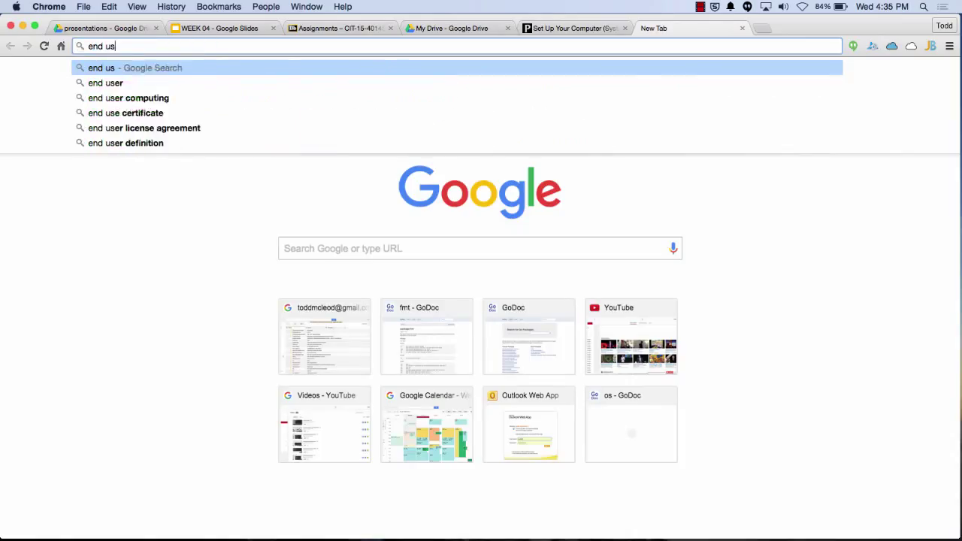
pyautogui.write('er license agreement ')
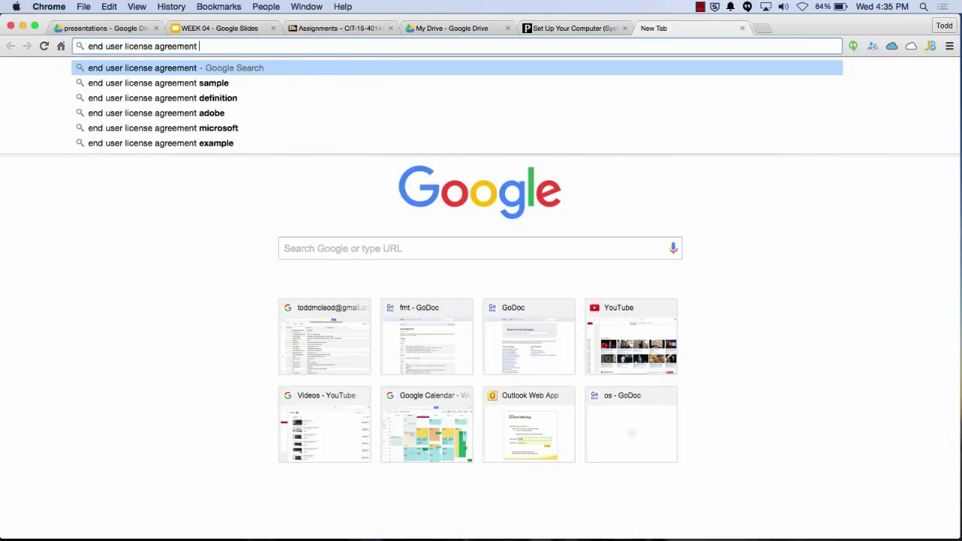
pyautogui.write('money')
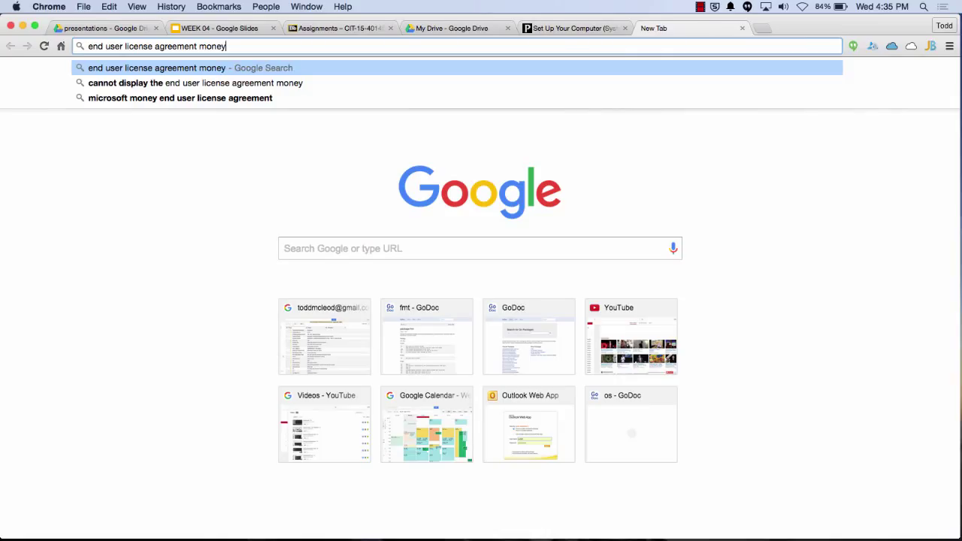
pyautogui.press('BackSpace')
pyautogui.press('BackSpace')
pyautogui.press('BackSpace')
pyautogui.press('BackSpace')
pyautogui.press('BackSpace')
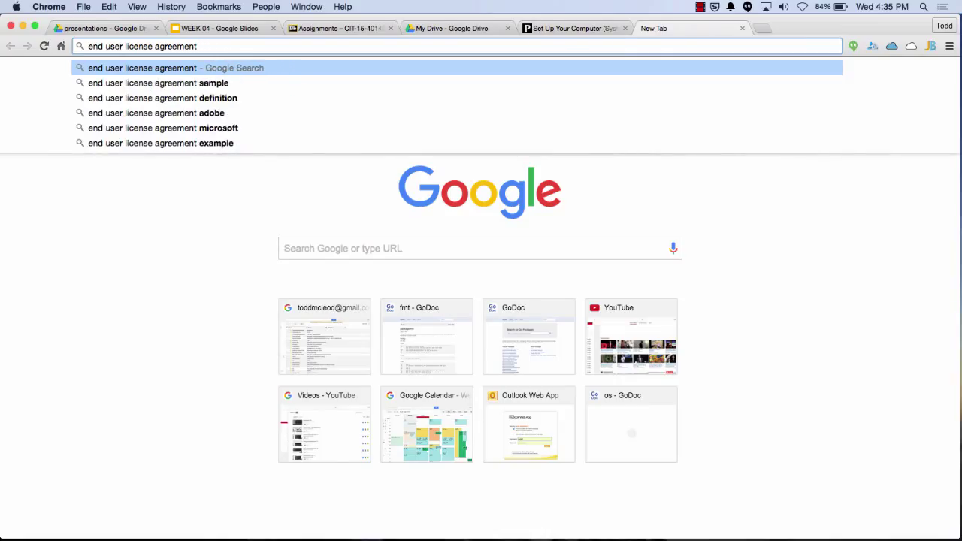
pyautogui.write('reward')
pyautogui.press('Return')
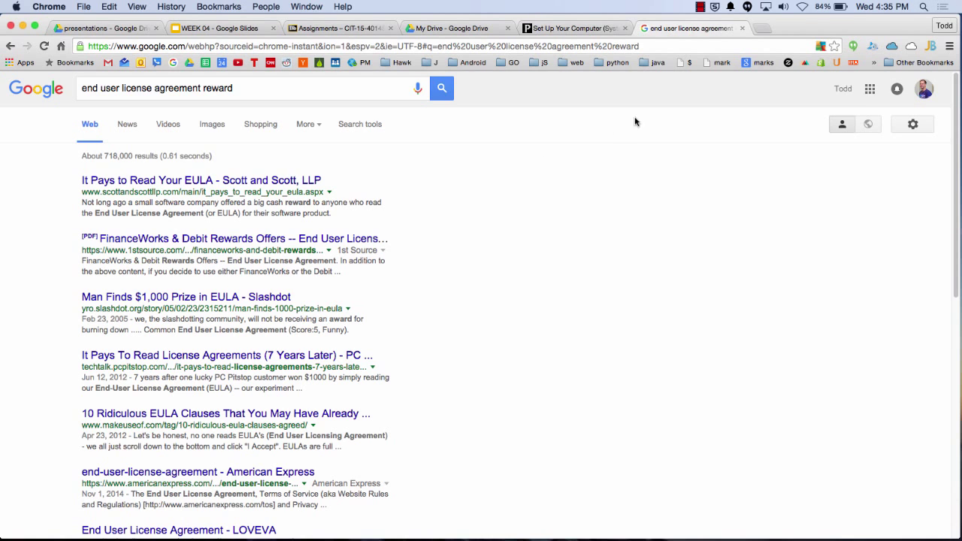
# Close the search tab and show slide 23's table of commercial, shareware, freeware and public domain software
pyautogui.click(742, 28)
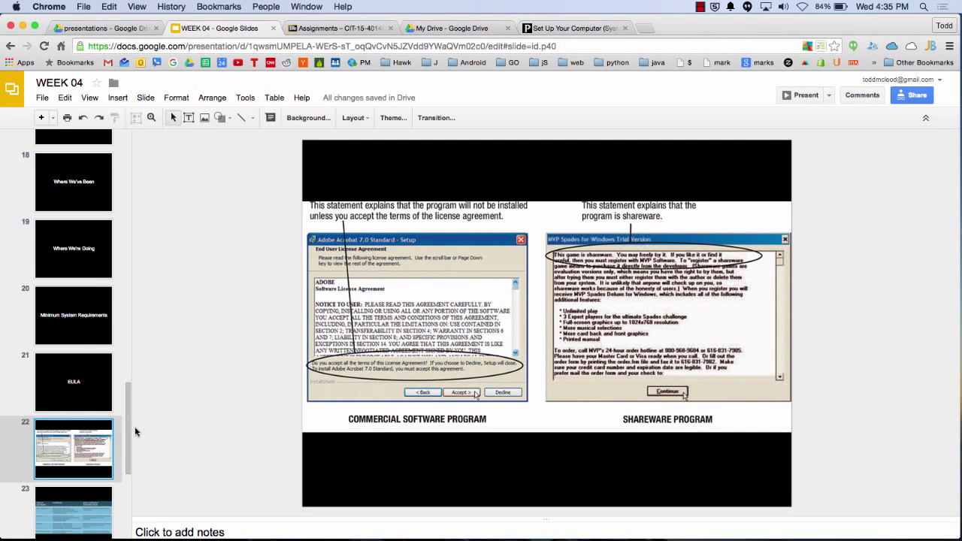
pyautogui.moveTo(131, 430); pyautogui.dragTo(133, 509)
pyautogui.click(91, 252)
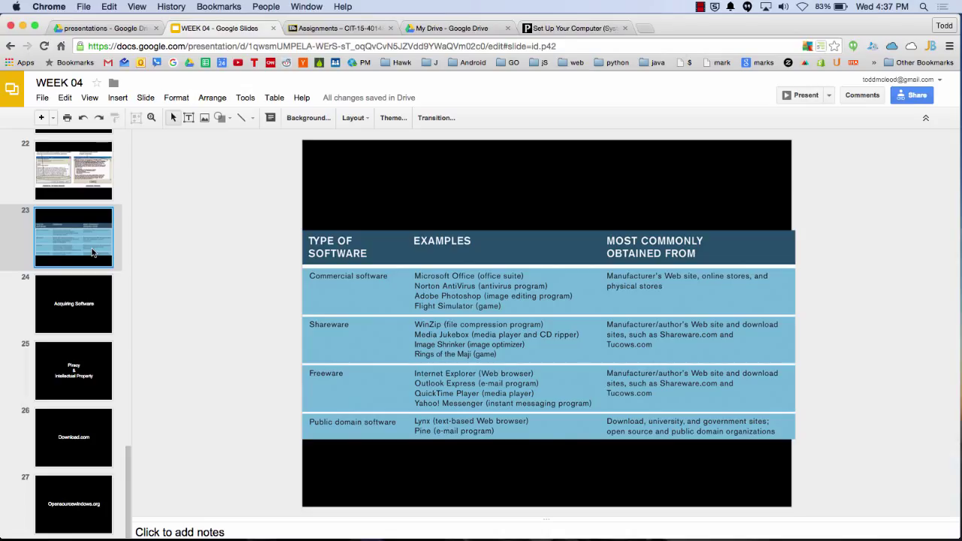
# In a new tab, search Google for 'songs in public domain', then for 'nirvana in the pines'
pyautogui.click(648, 28)
pyautogui.write('songs in')
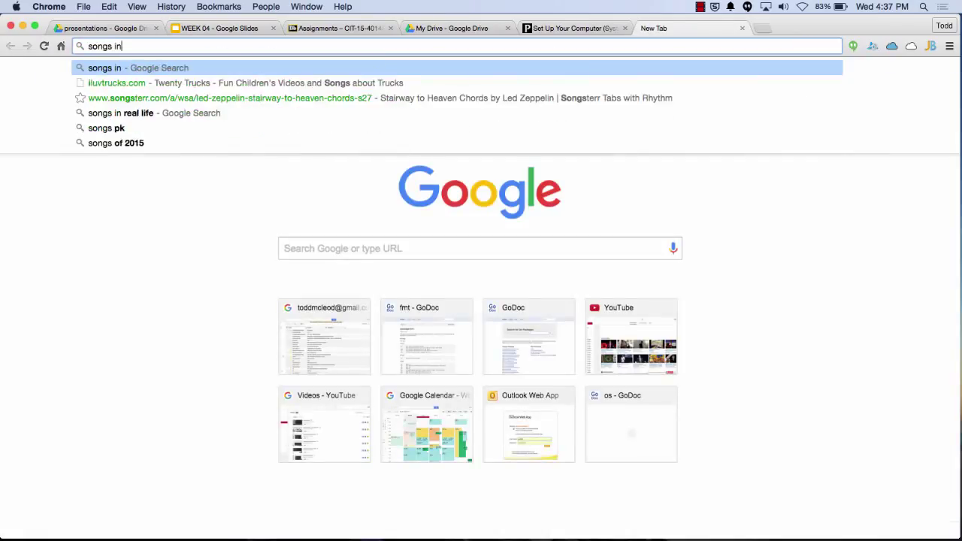
pyautogui.write(' public domain')
pyautogui.press('Return')
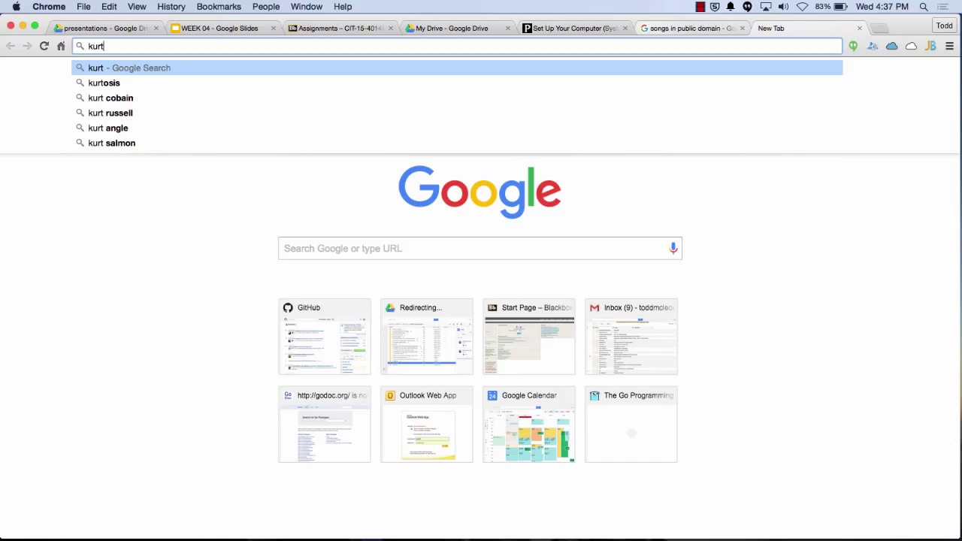
pyautogui.press('BackSpace')
pyautogui.press('BackSpace')
pyautogui.press('BackSpace')
pyautogui.press('BackSpace')
pyautogui.write('nirvana in the pines')
pyautogui.press('Return')
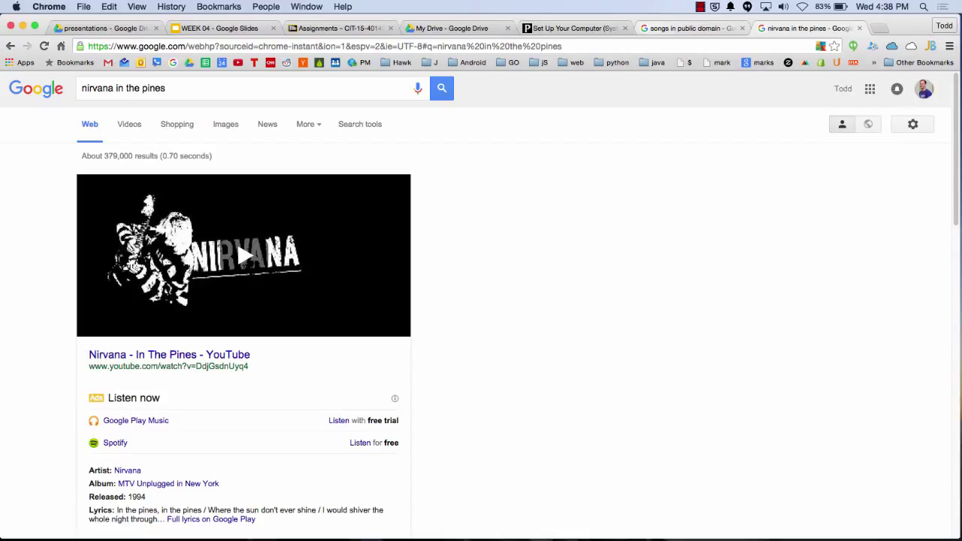
pyautogui.click(182, 86)
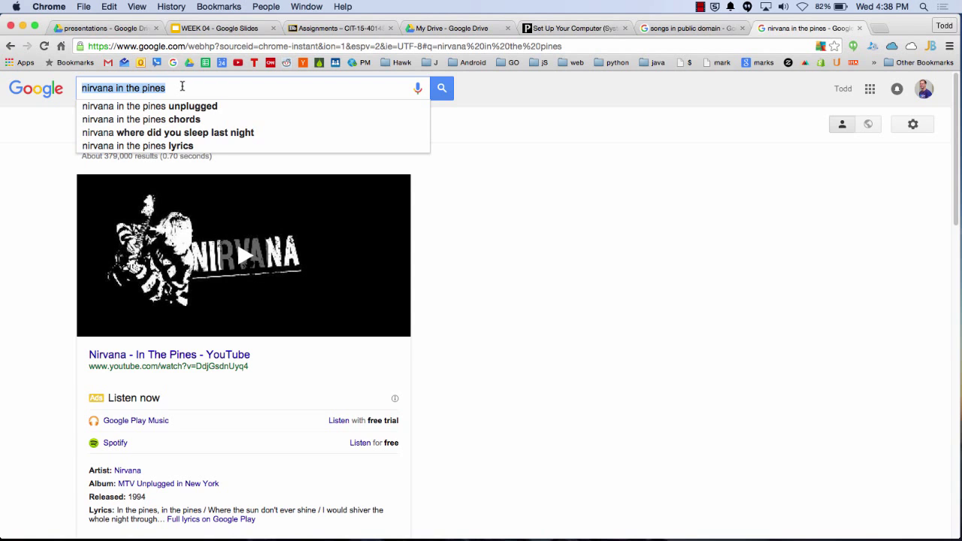
# Search Google for 'say hey' and select the query in the search box
pyautogui.write('say hey')
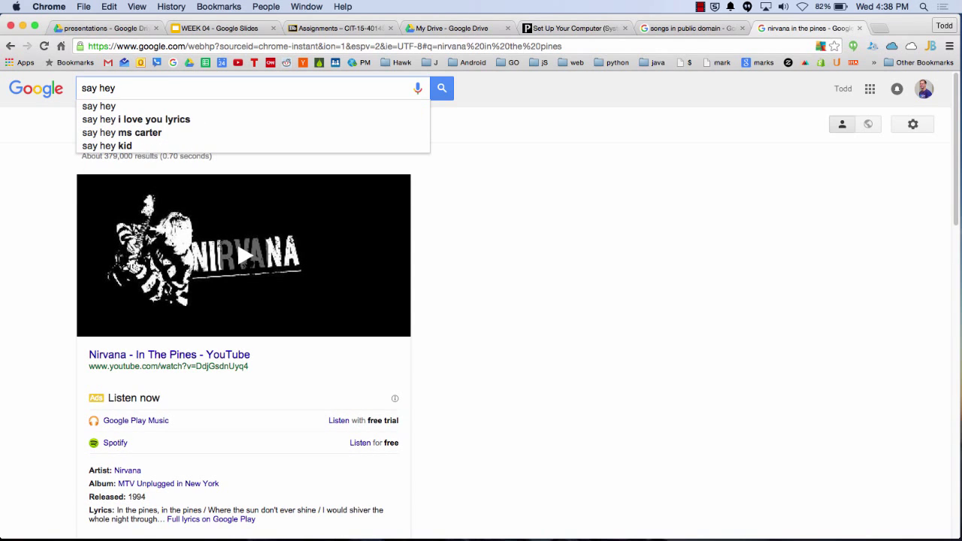
pyautogui.press('Return')
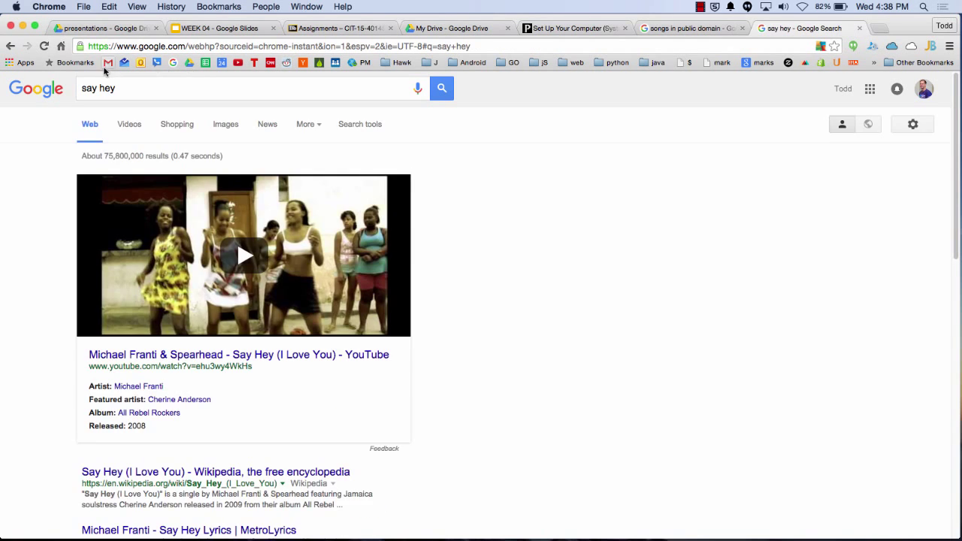
pyautogui.tripleClick(144, 88)
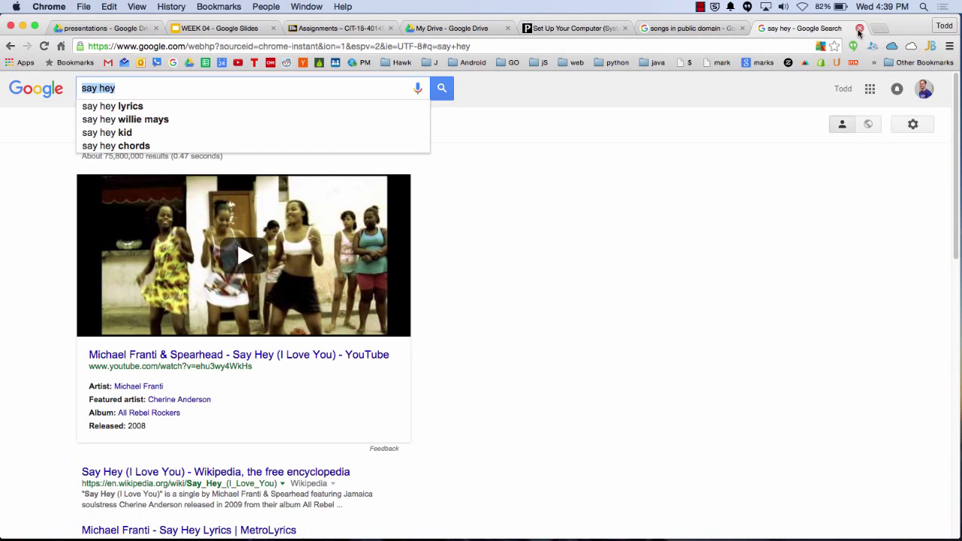
# Close the say hey tab and bring the WEEK 04 deck to slide 25, Piracy & Intellectual Property
pyautogui.click(858, 29)
pyautogui.click(248, 28)
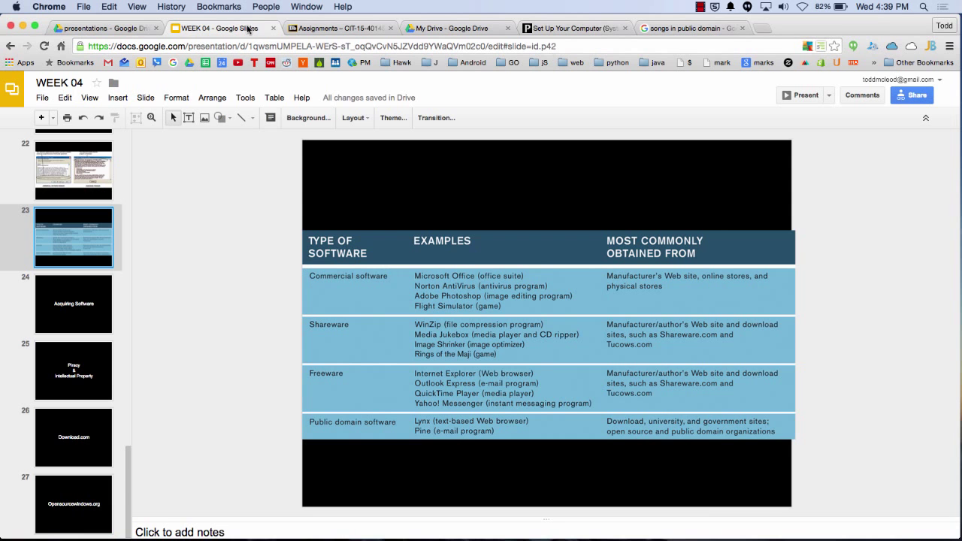
pyautogui.click(76, 312)
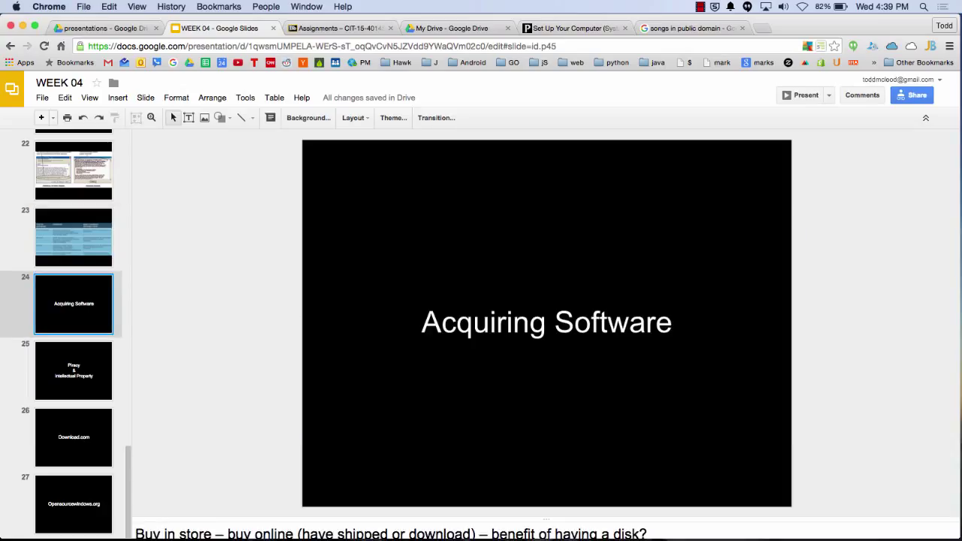
pyautogui.press('Down')
pyautogui.press('Down')
pyautogui.press('Up')
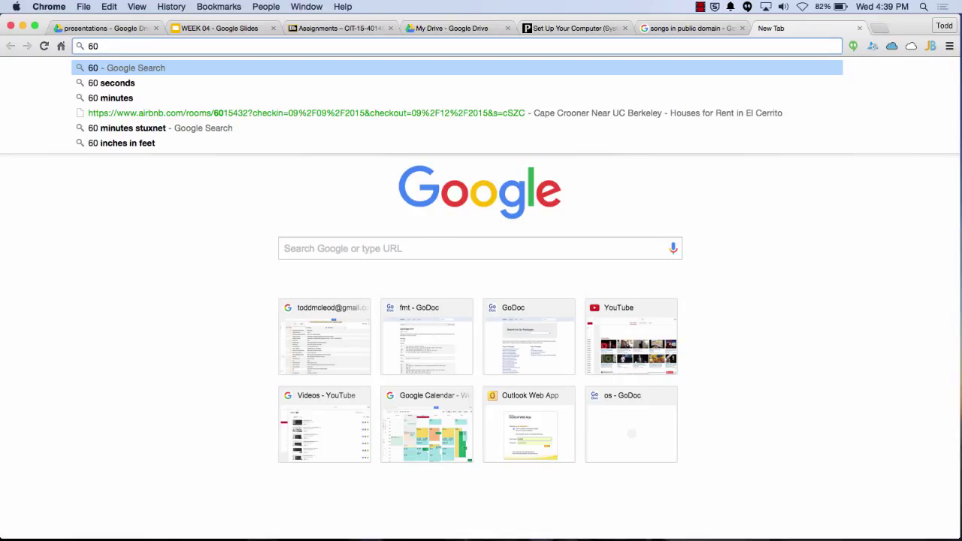
pyautogui.write('kim dot com')
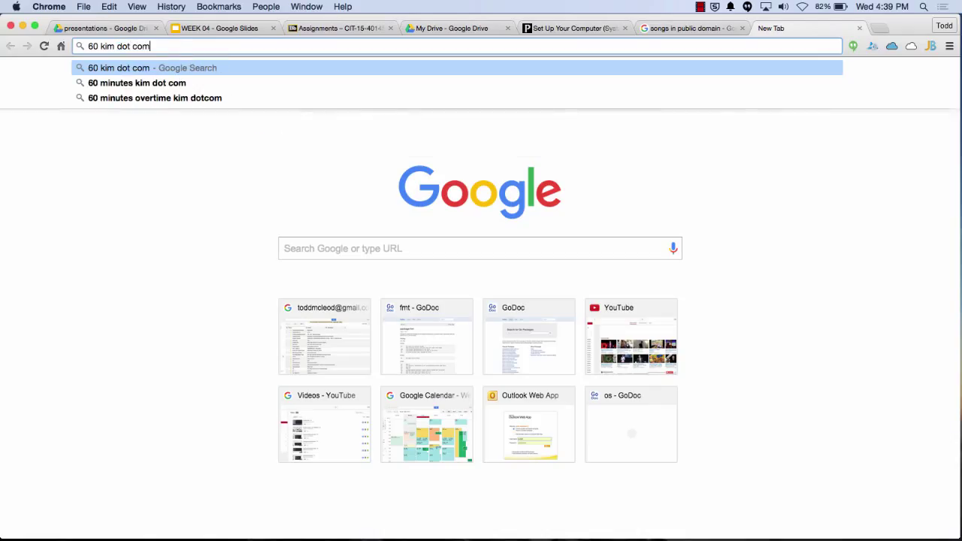
pyautogui.press('Down')
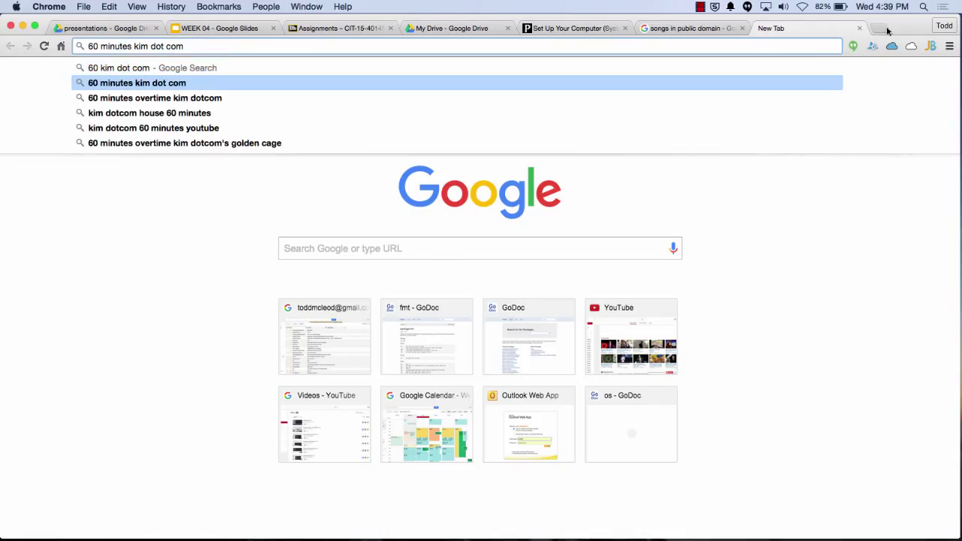
pyautogui.click(859, 28)
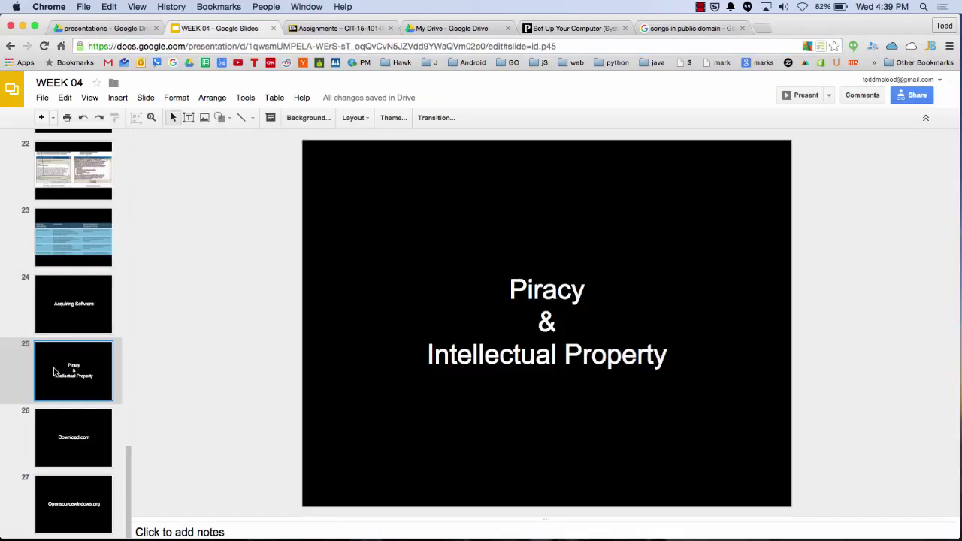
# Step through the Download.com and Opensourcewindows.org slides, then return to slide 2's System/Application breakdown
pyautogui.press('Down')
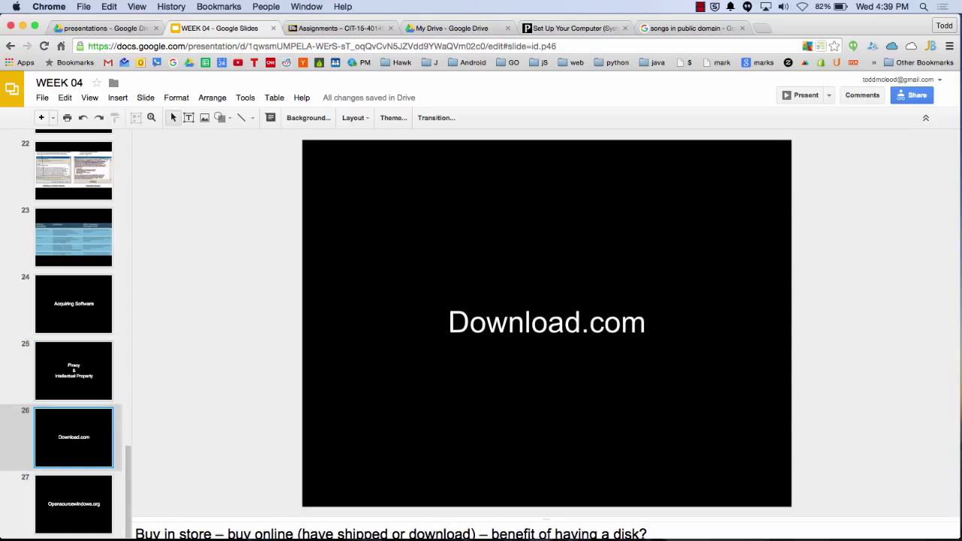
pyautogui.press('Down')
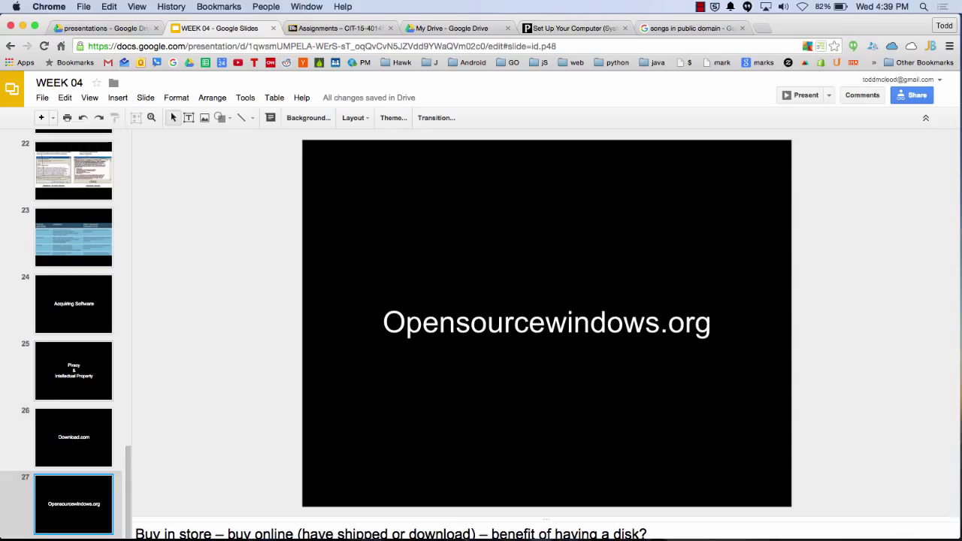
pyautogui.press('Up')
pyautogui.press('Down')
pyautogui.press('Up')
pyautogui.press('Up')
pyautogui.press('Up')
pyautogui.press('Up')
pyautogui.press('Up')
pyautogui.press('Up')
pyautogui.press('Up')
pyautogui.press('Up')
pyautogui.press('Up')
pyautogui.press('Up')
pyautogui.press('Up')
pyautogui.press('Up')
pyautogui.press('Up')
pyautogui.press('Up')
pyautogui.press('Up')
pyautogui.press('Up')
pyautogui.press('Up')
pyautogui.press('Up')
pyautogui.press('Up')
pyautogui.press('Up')
pyautogui.press('Up')
pyautogui.press('Up')
pyautogui.press('Up')
pyautogui.press('Up')
pyautogui.press('Up')
pyautogui.press('Up')
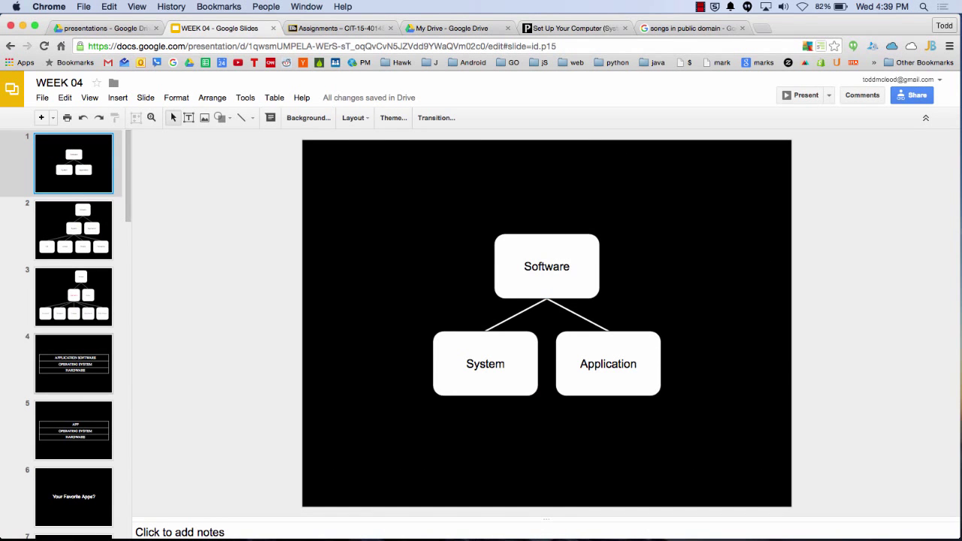
pyautogui.press('Down')
pyautogui.press('Up')
pyautogui.press('Down')
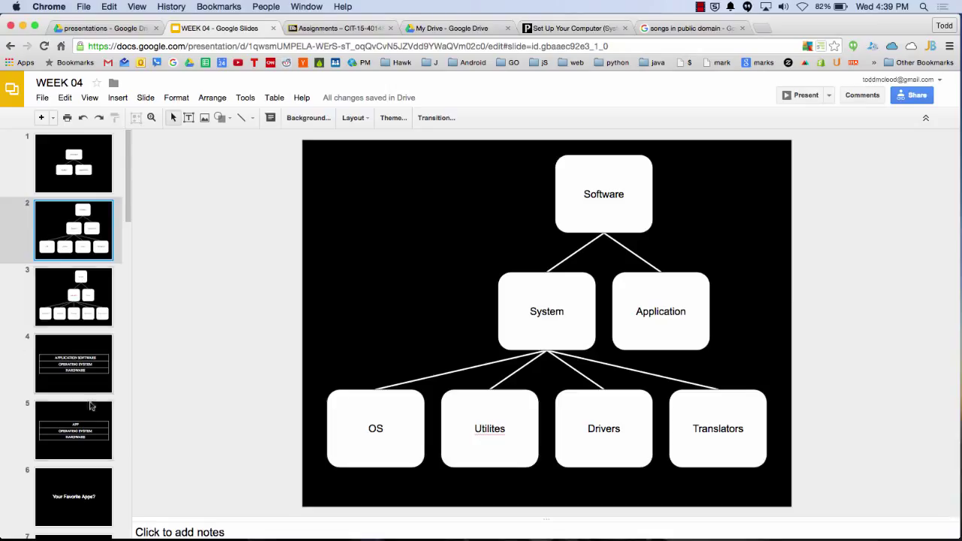
pyautogui.click(699, 6)
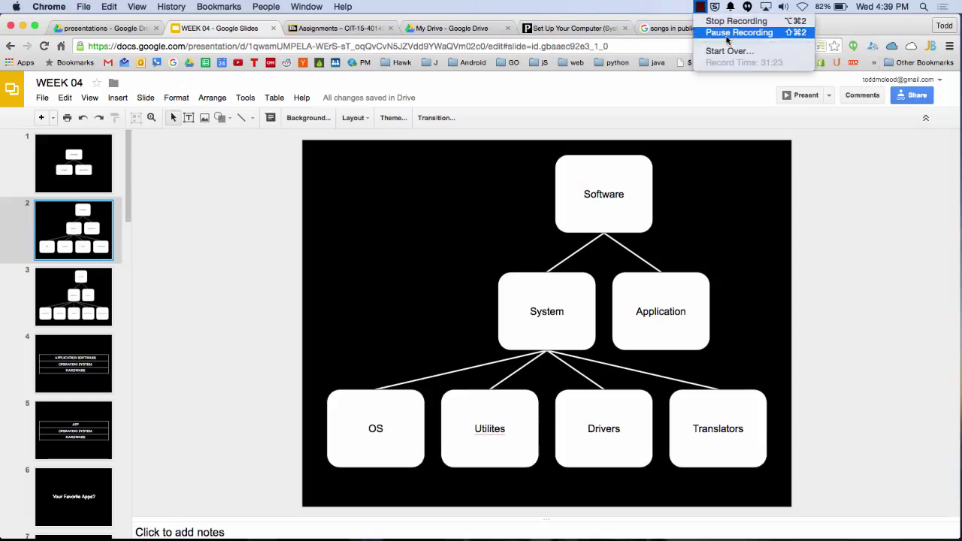
pyautogui.click(721, 32)
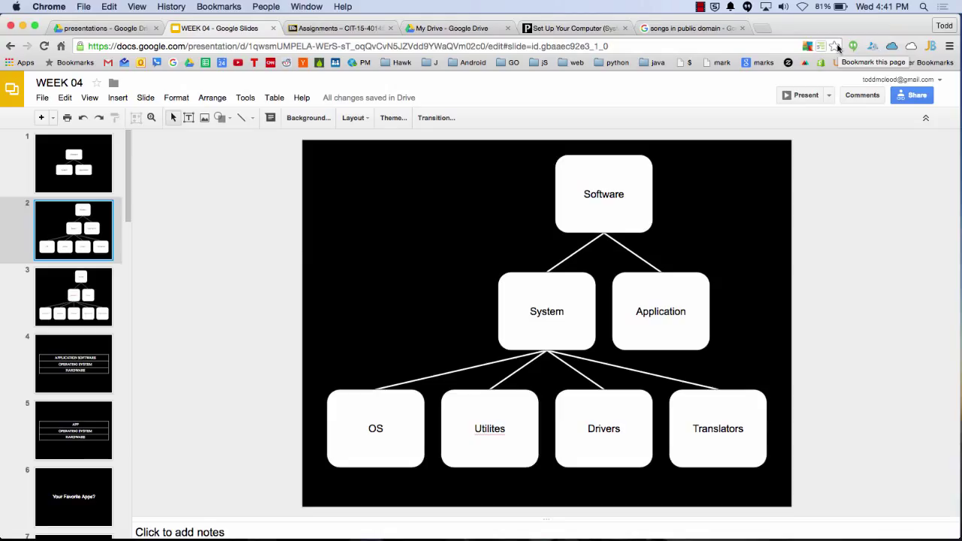
pyautogui.click(949, 46)
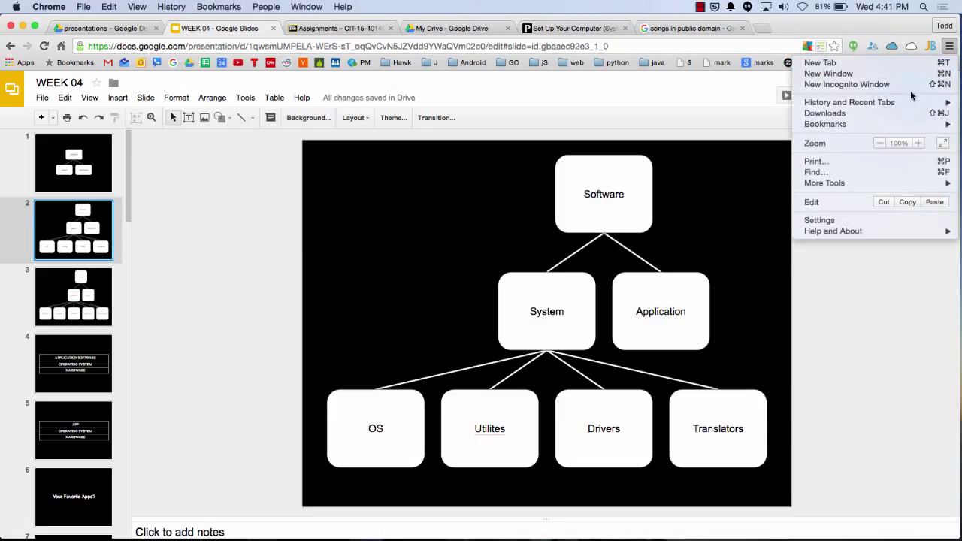
pyautogui.moveTo(906, 125)
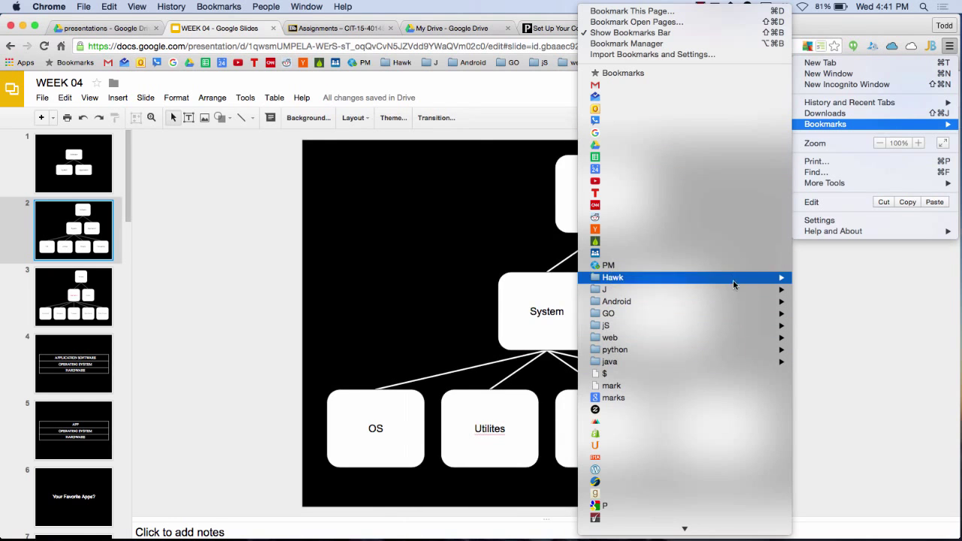
pyautogui.click(728, 42)
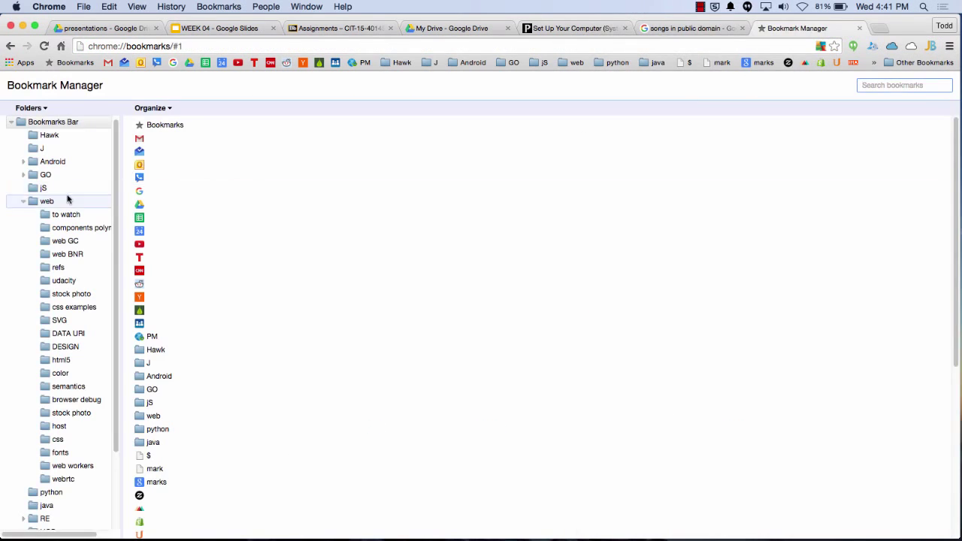
pyautogui.click(24, 202)
pyautogui.click(23, 179)
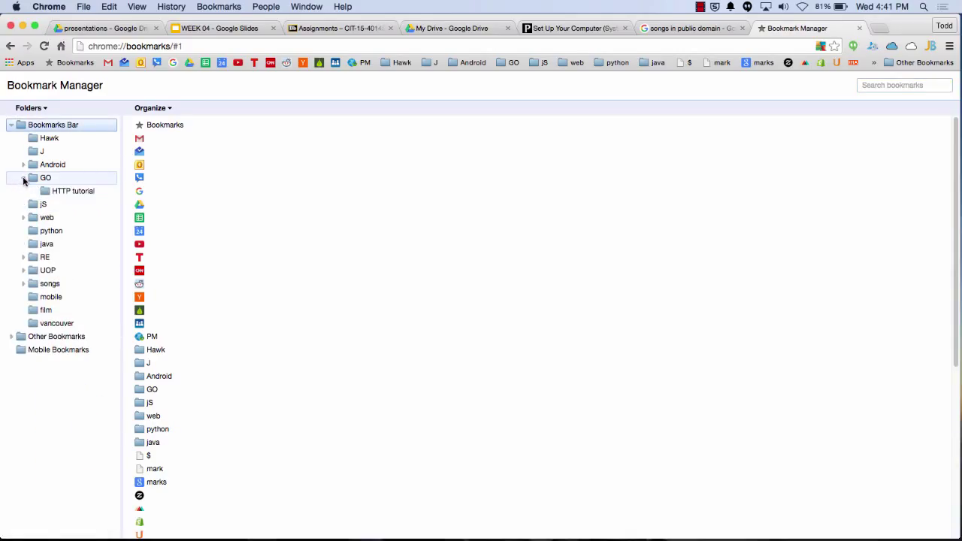
pyautogui.click(49, 192)
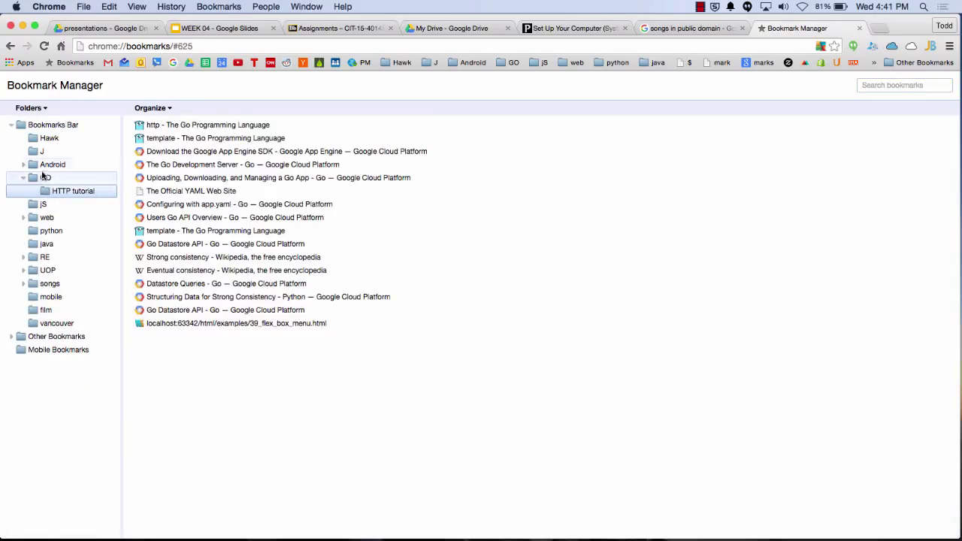
pyautogui.click(47, 164)
pyautogui.click(23, 165)
pyautogui.click(58, 180)
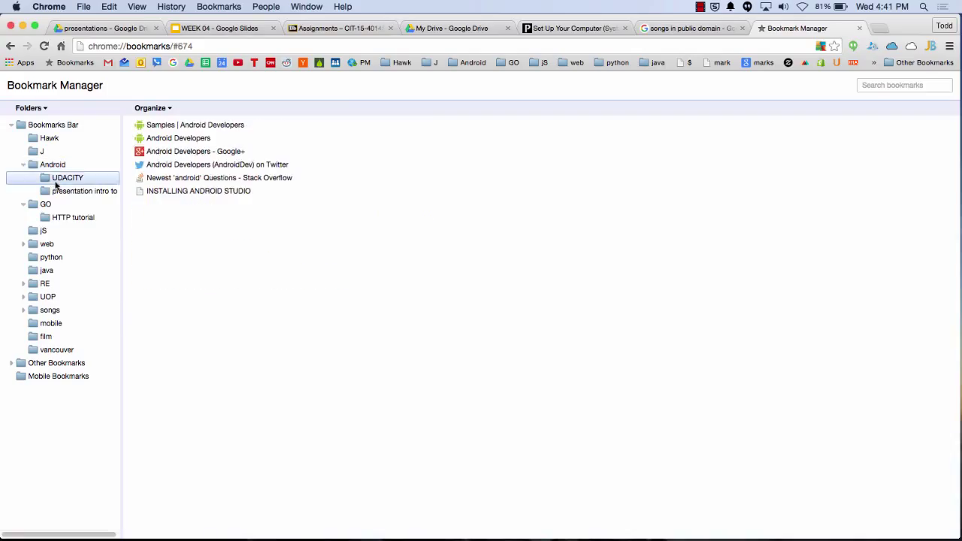
pyautogui.click(60, 190)
pyautogui.click(24, 164)
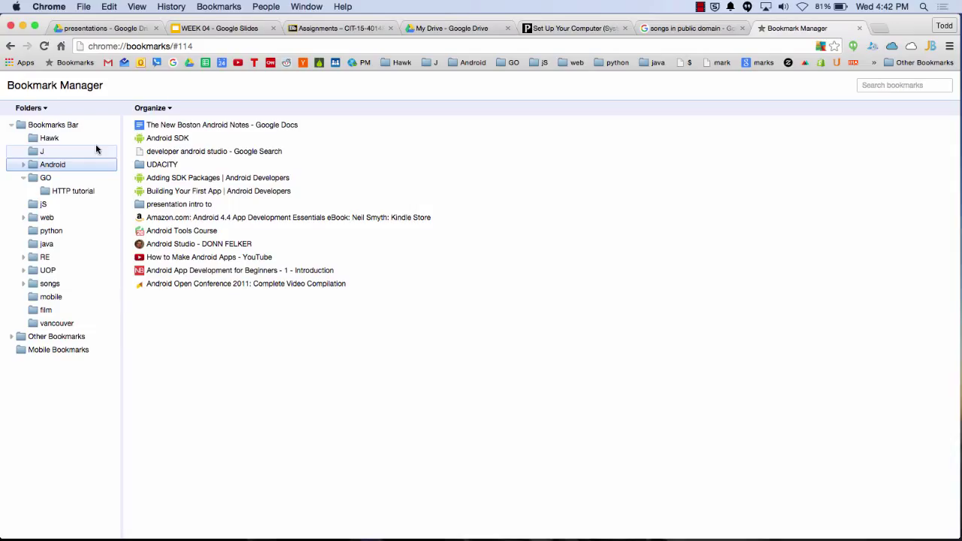
pyautogui.click(859, 27)
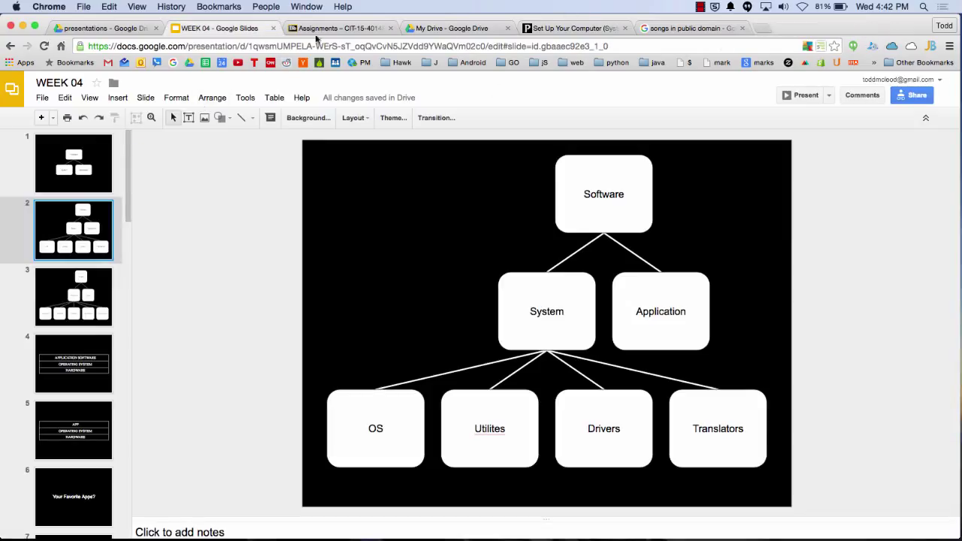
# Browse My Drive into conferences > Golang, then return to the top level of My Drive
pyautogui.click(190, 63)
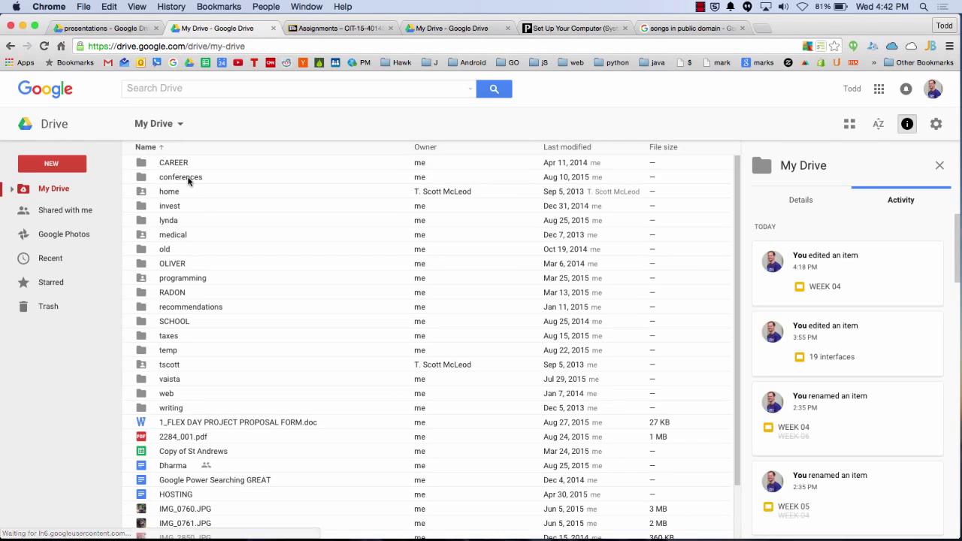
pyautogui.doubleClick(186, 176)
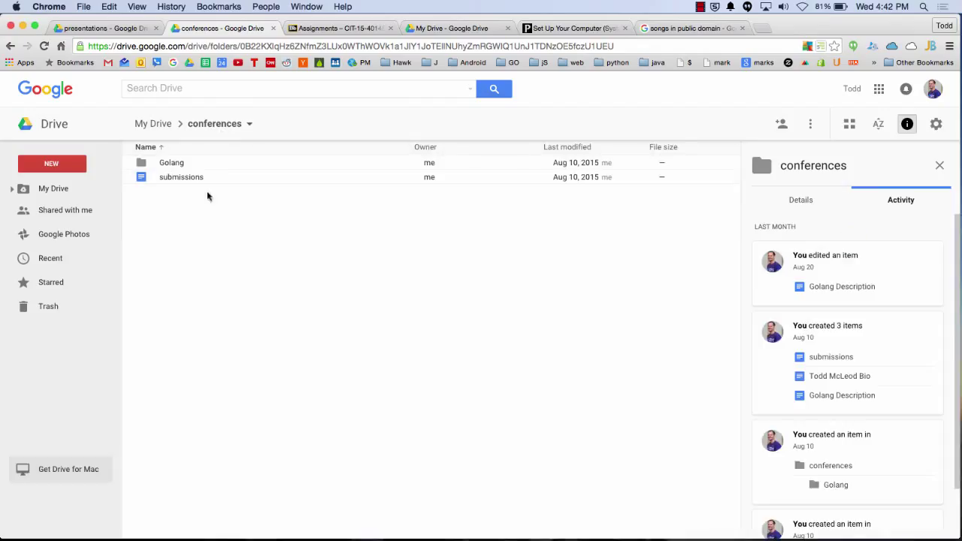
pyautogui.doubleClick(180, 163)
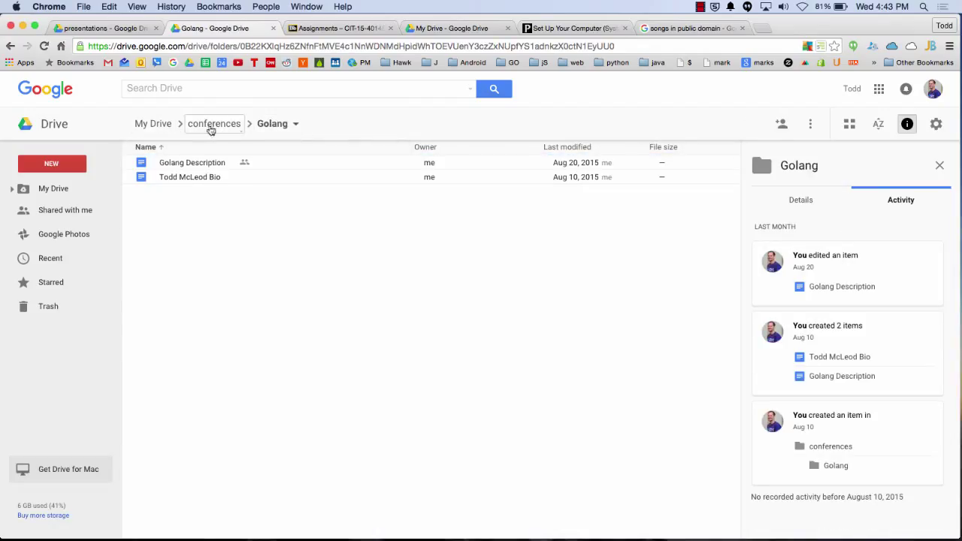
pyautogui.click(158, 131)
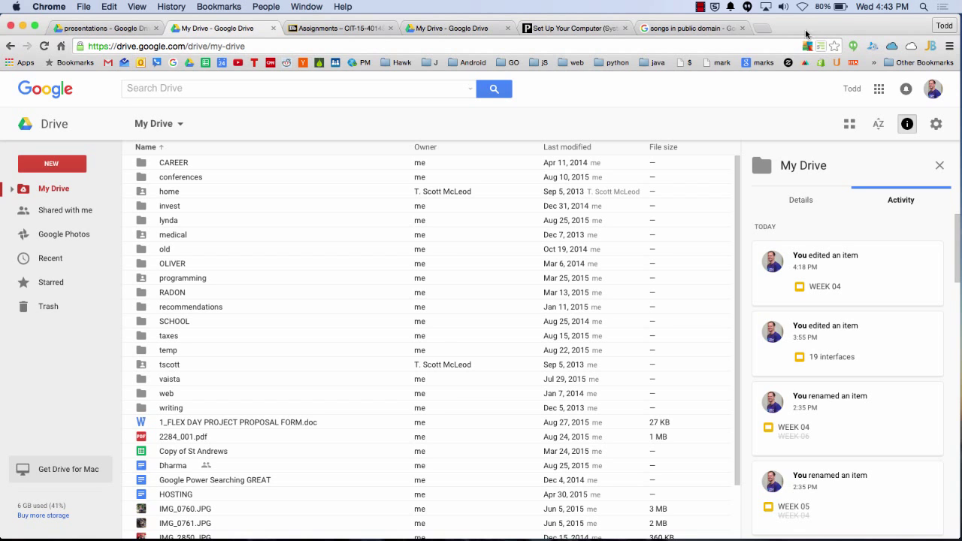
# Search Google for 'network architecture' in a new tab
pyautogui.click(761, 28)
pyautogui.write('network ac')
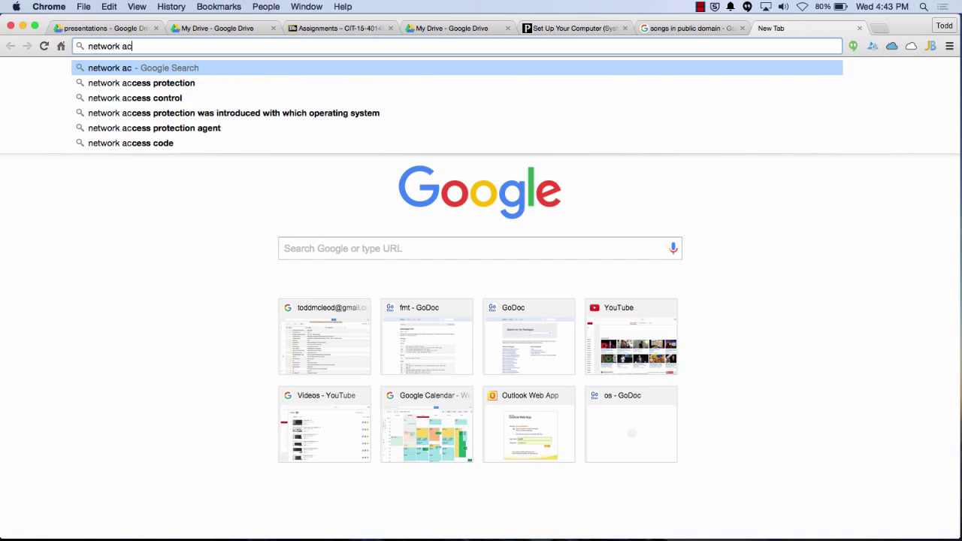
pyautogui.press('BackSpace')
pyautogui.write('rchitecture')
pyautogui.press('Return')
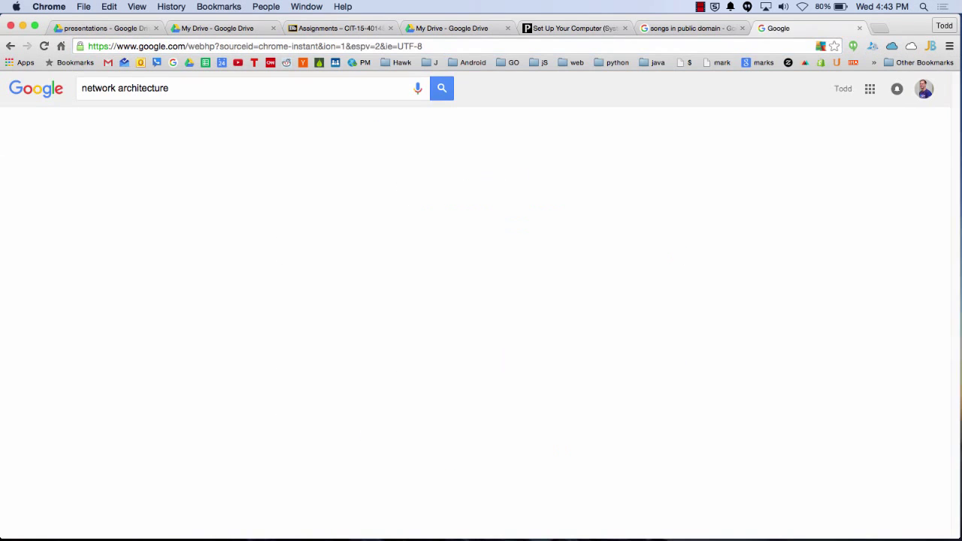
# Preview the campus network and Network Architecture and Design diagrams in Images, then return to web results
pyautogui.click(131, 125)
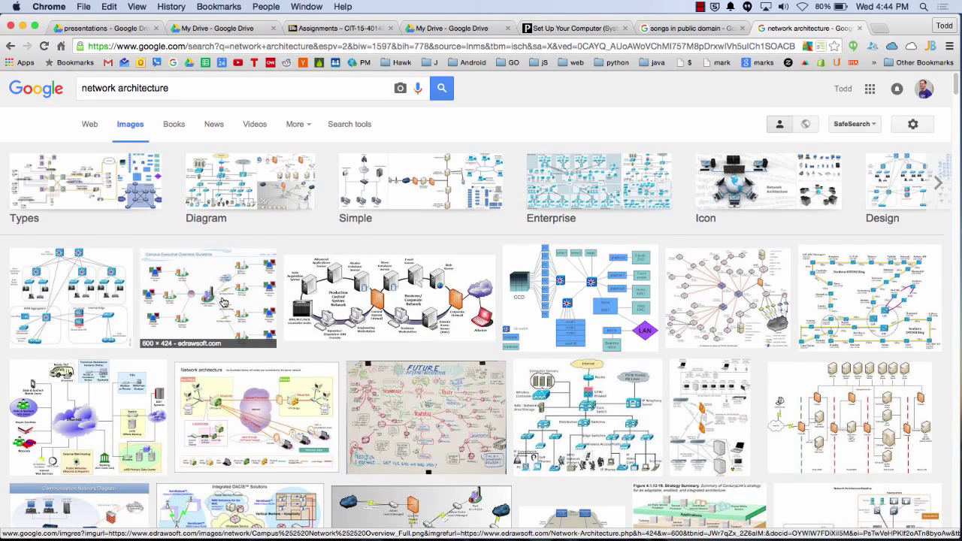
pyautogui.click(223, 301)
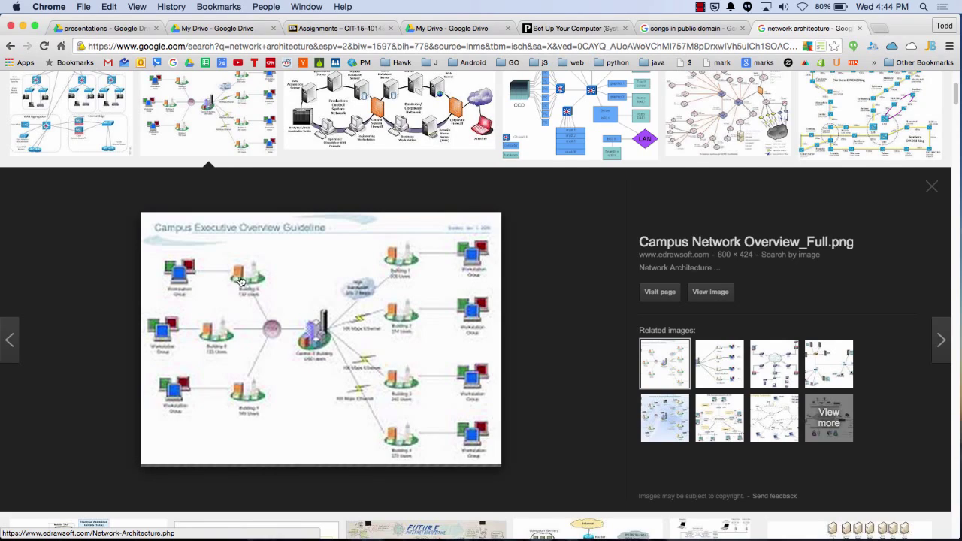
pyautogui.scroll(3, 250, 275)
pyautogui.click(138, 243)
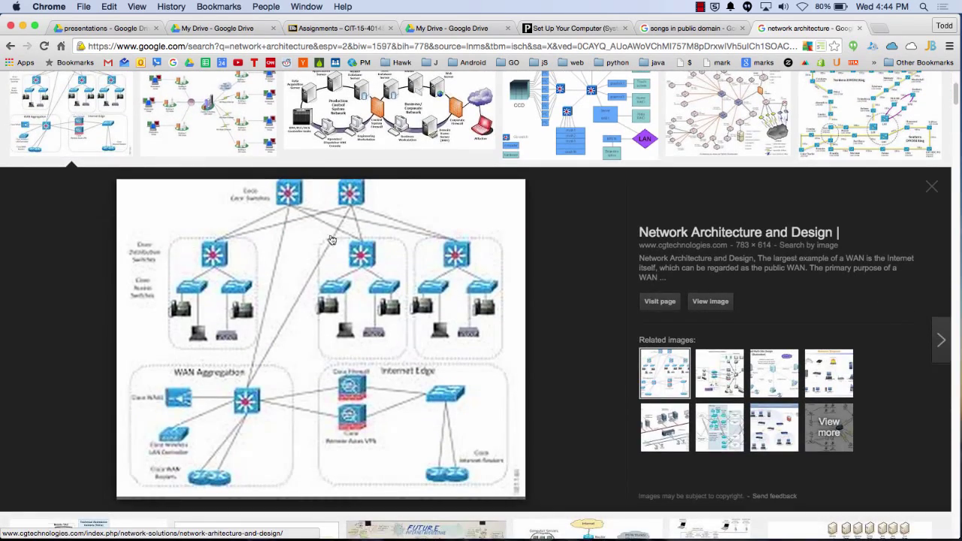
pyautogui.scroll(5, 459, 253)
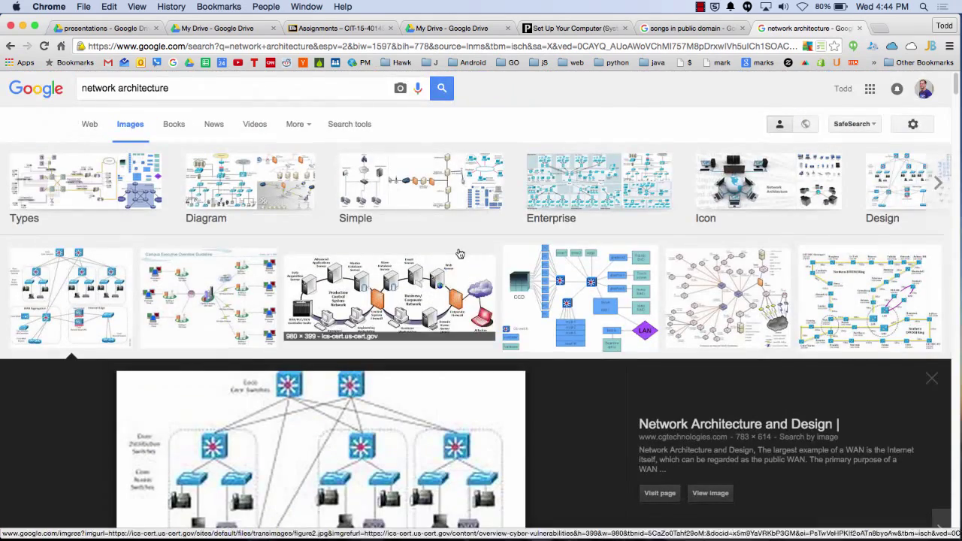
pyautogui.click(10, 46)
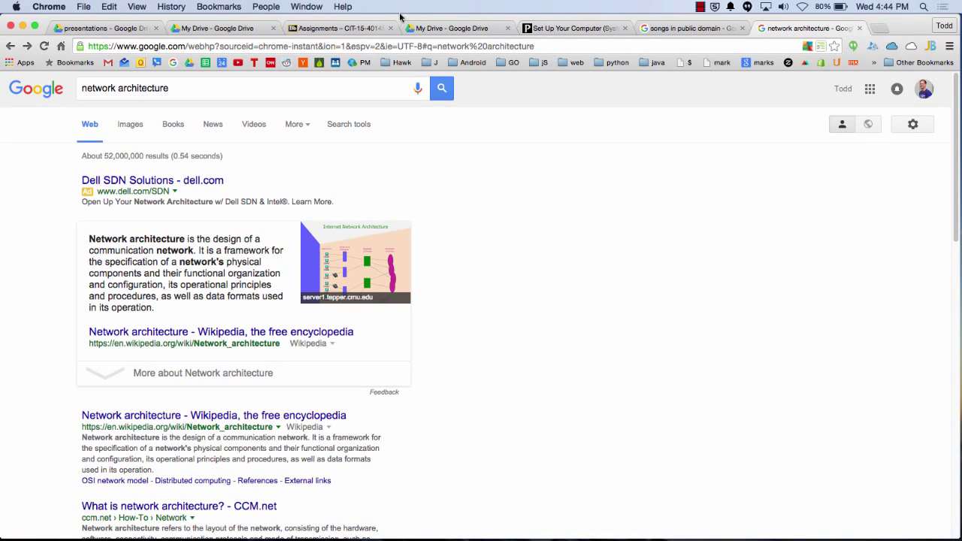
# Pause the recording, search Google for 'client server', and open Wikipedia's client–server model diagram
pyautogui.click(701, 8)
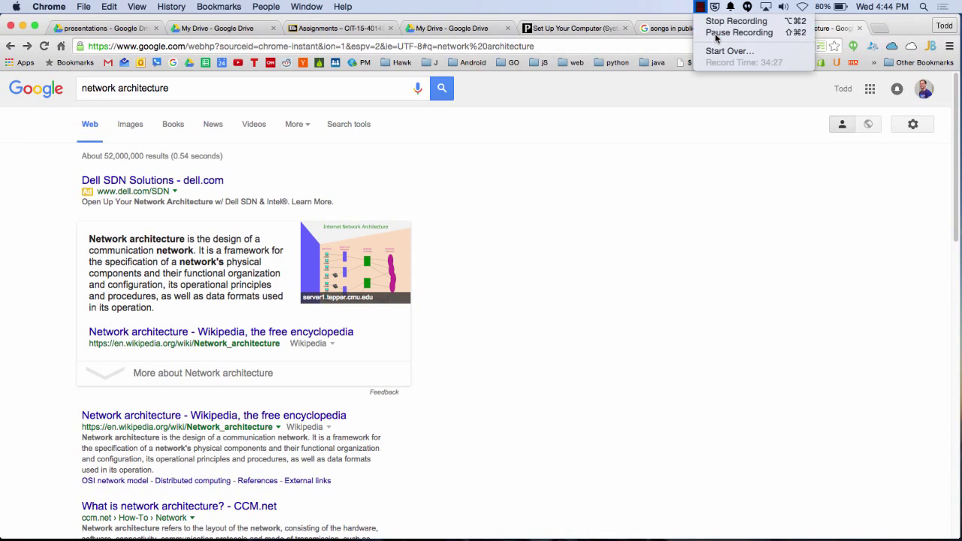
pyautogui.click(717, 34)
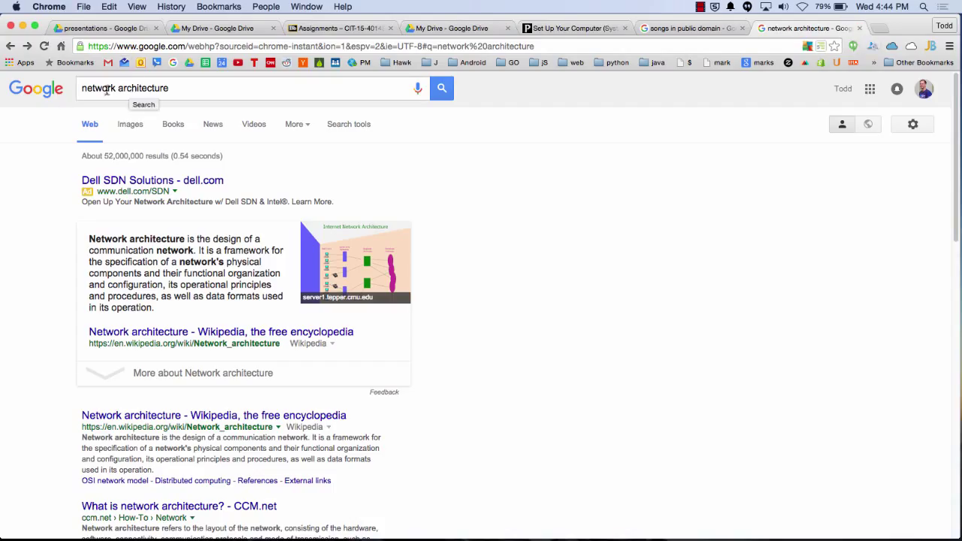
pyautogui.tripleClick(196, 89)
pyautogui.write('cl')
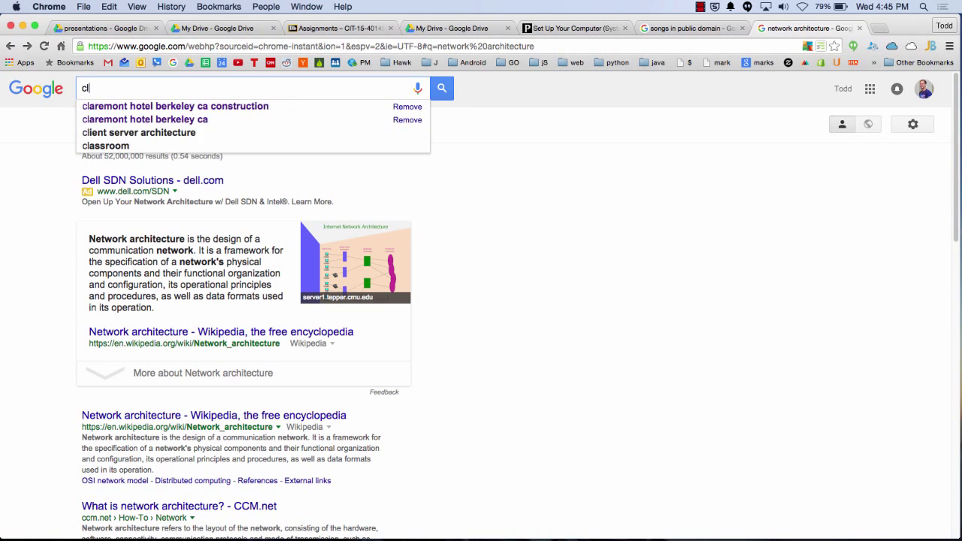
pyautogui.write('ient ')
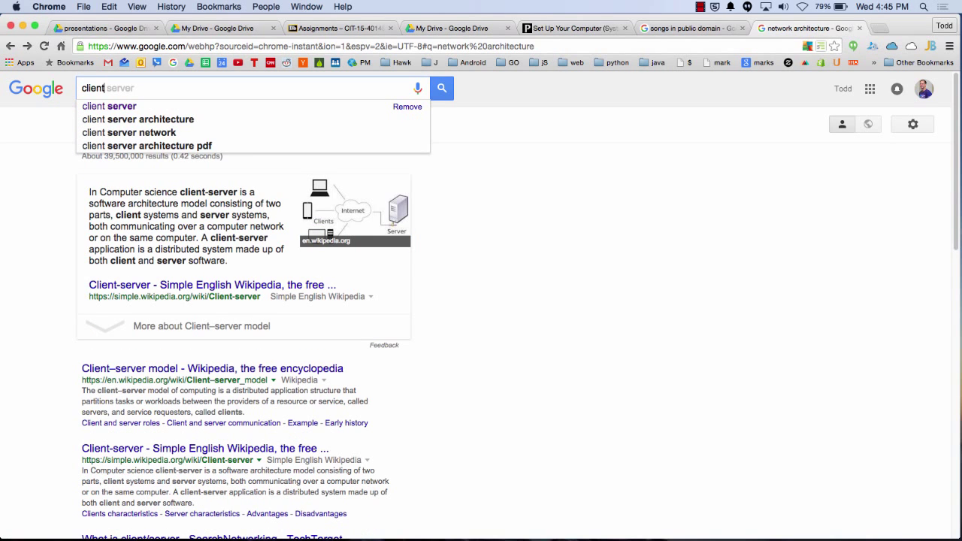
pyautogui.write('server')
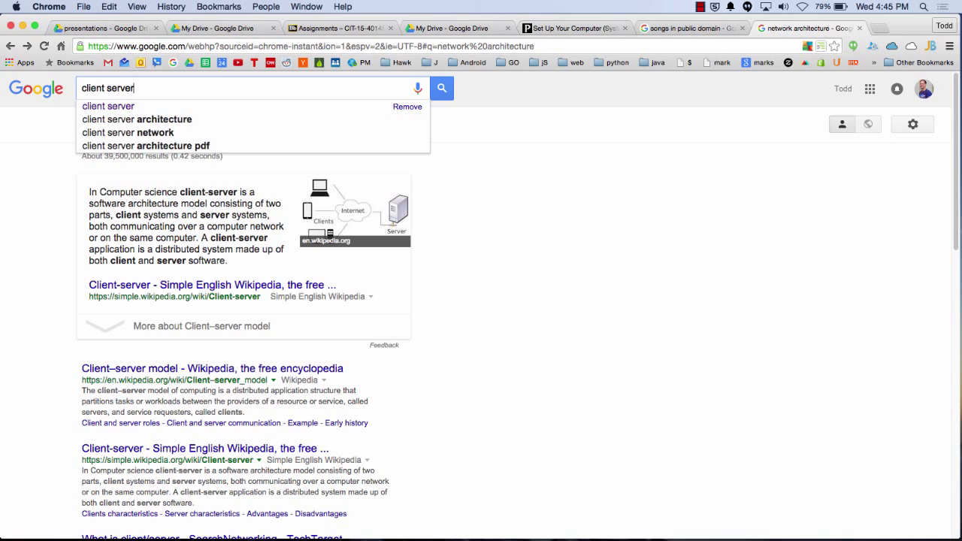
pyautogui.press('Return')
pyautogui.click(347, 211)
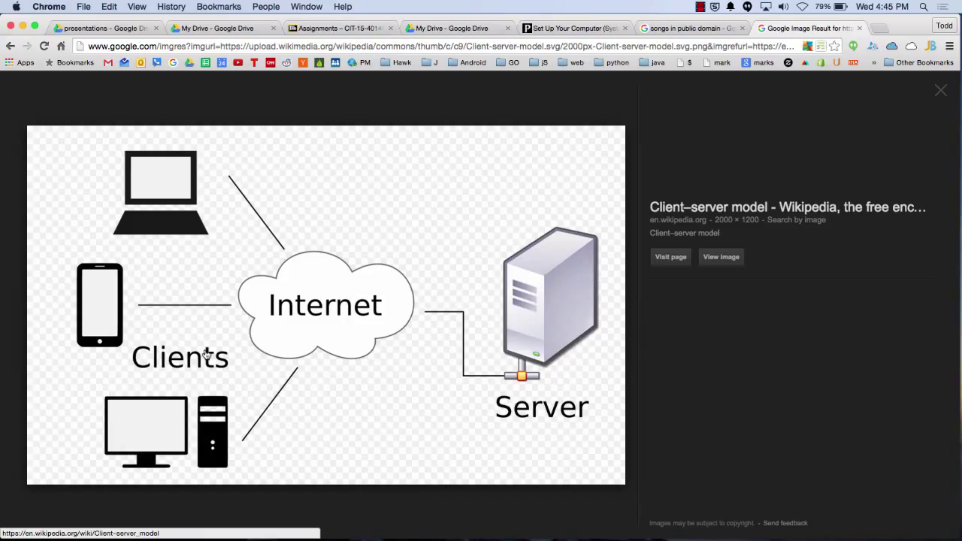
# Browse image results for 'p2p architecture' in a new tab, then close both image tabs
pyautogui.click(879, 27)
pyautogui.write('p2p arc')
pyautogui.press('Return')
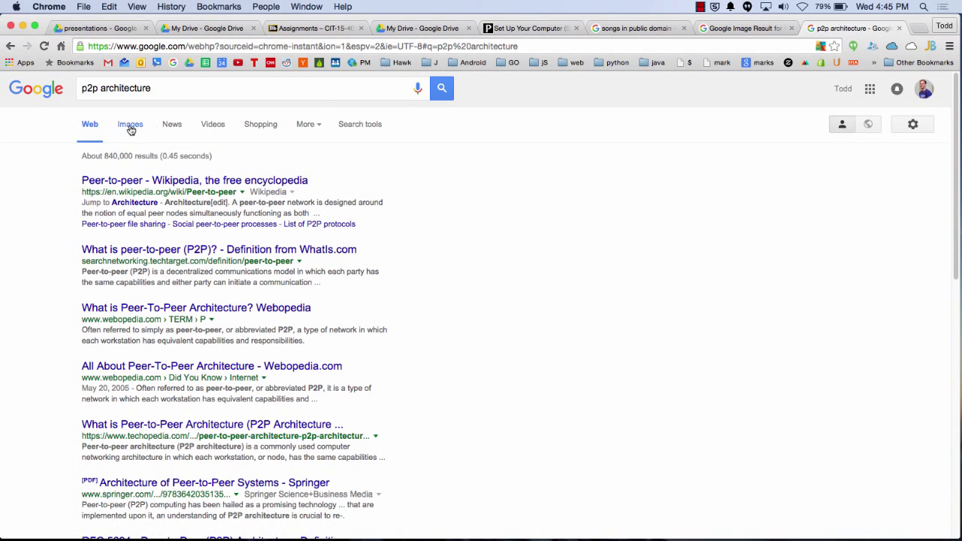
pyautogui.click(133, 124)
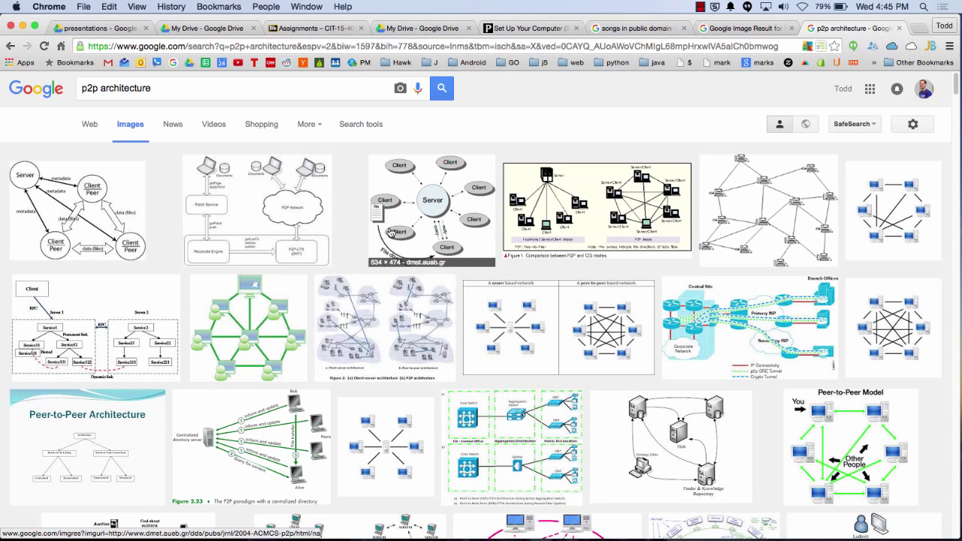
pyautogui.click(458, 238)
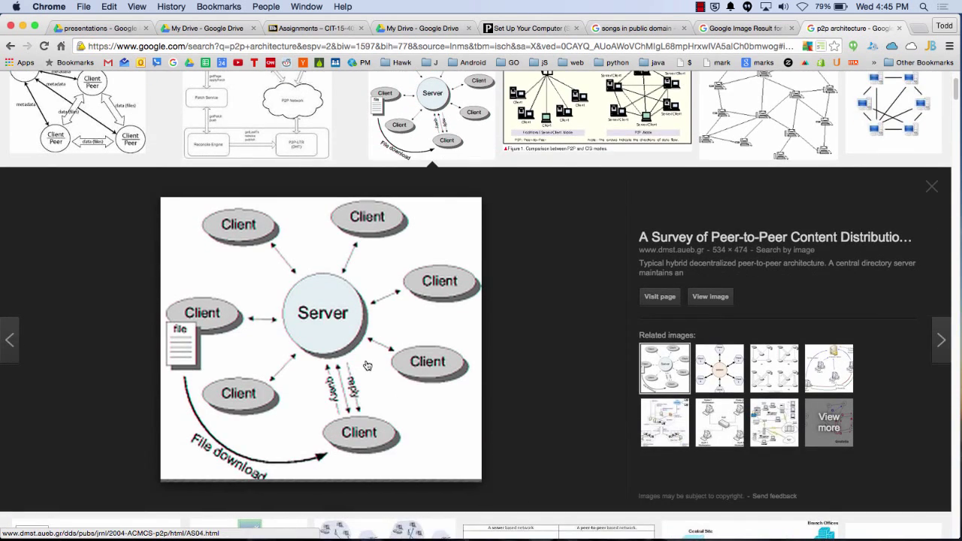
pyautogui.scroll(3, 375, 351)
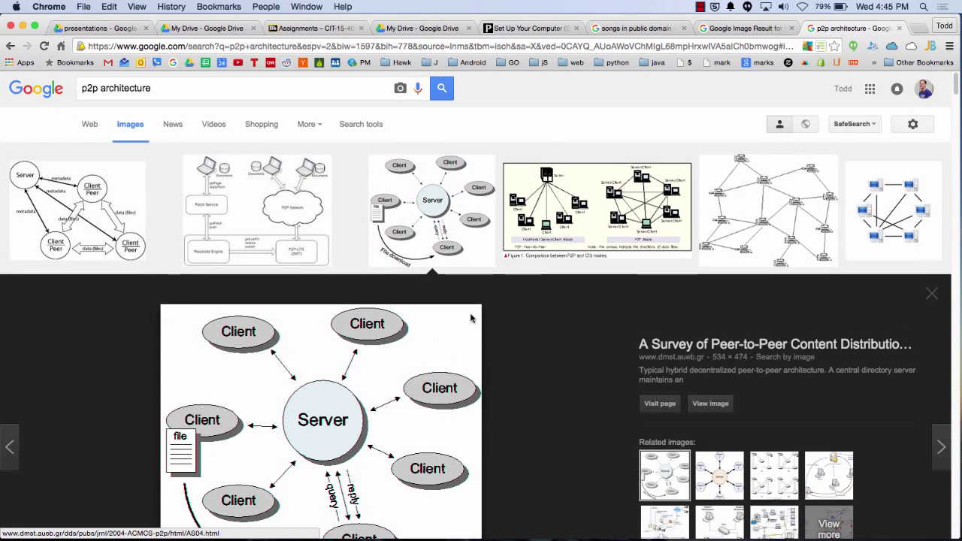
pyautogui.click(899, 29)
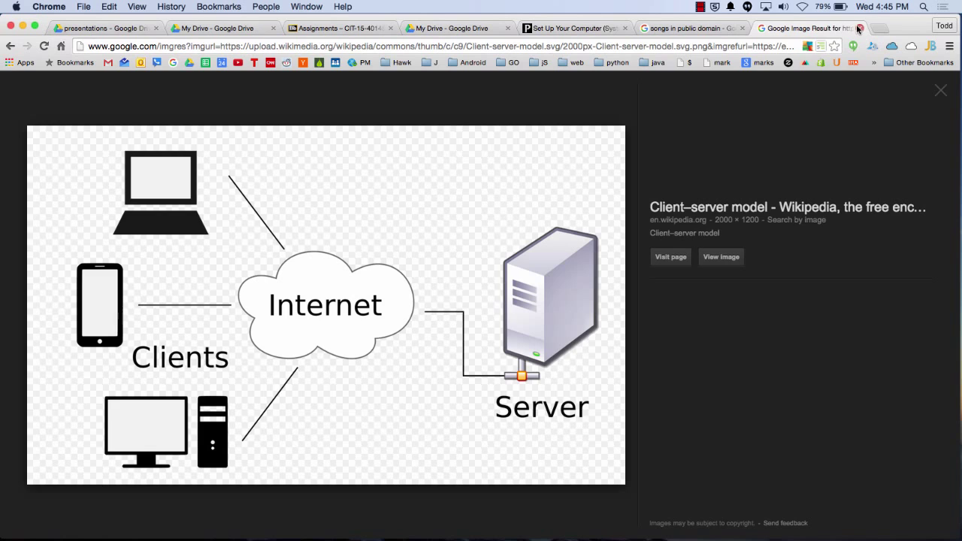
pyautogui.click(860, 28)
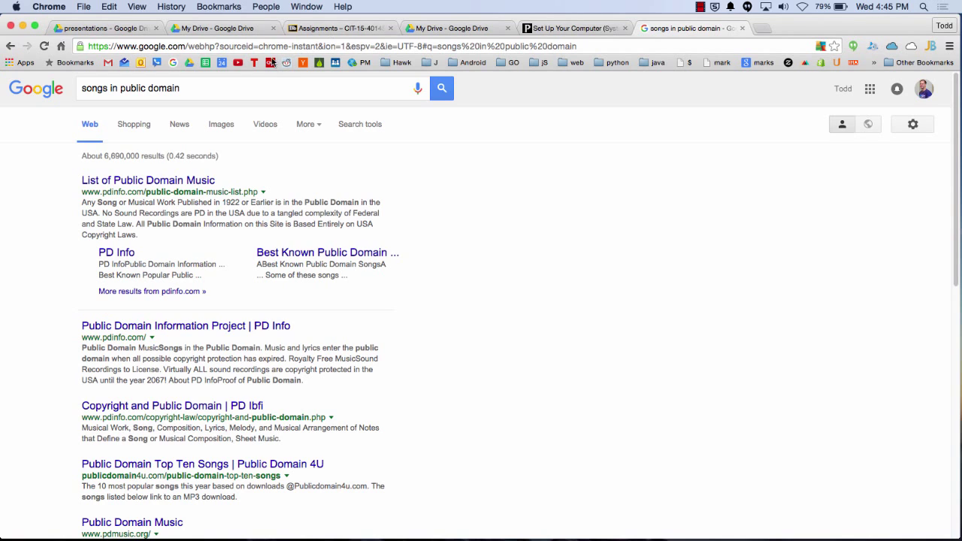
# Load the personal real estate website in Chrome and mute the computer's sound
pyautogui.click(271, 46)
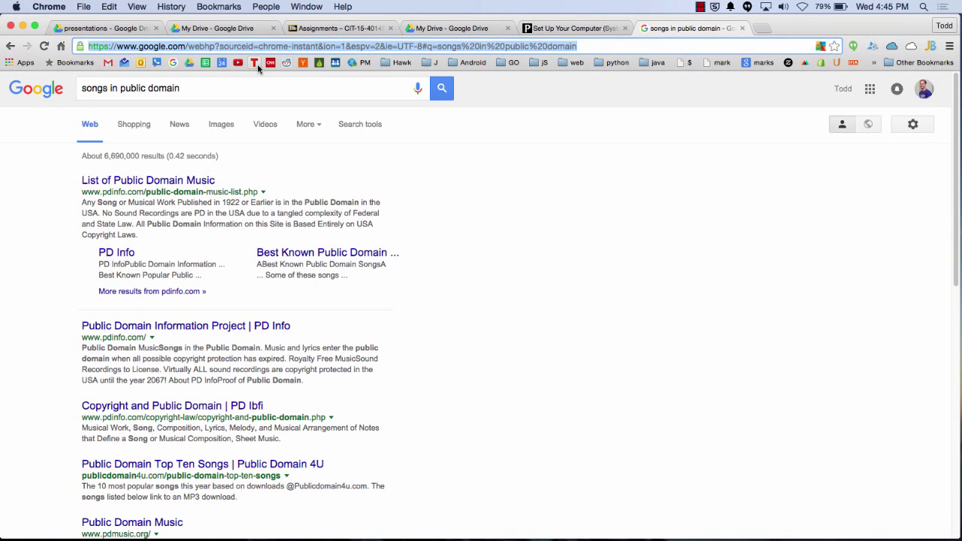
pyautogui.write('mcleods.com')
pyautogui.press('Return')
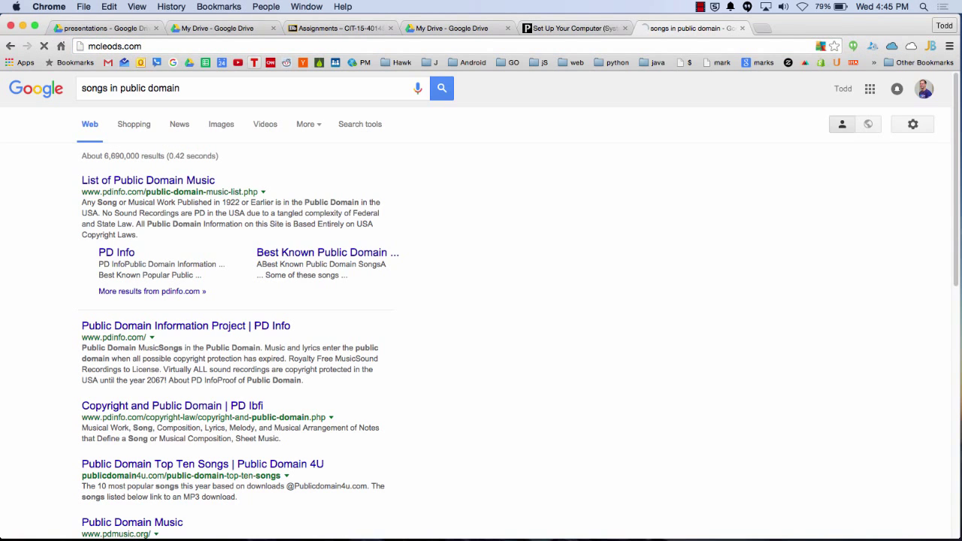
pyautogui.press('XF86AudioMute')
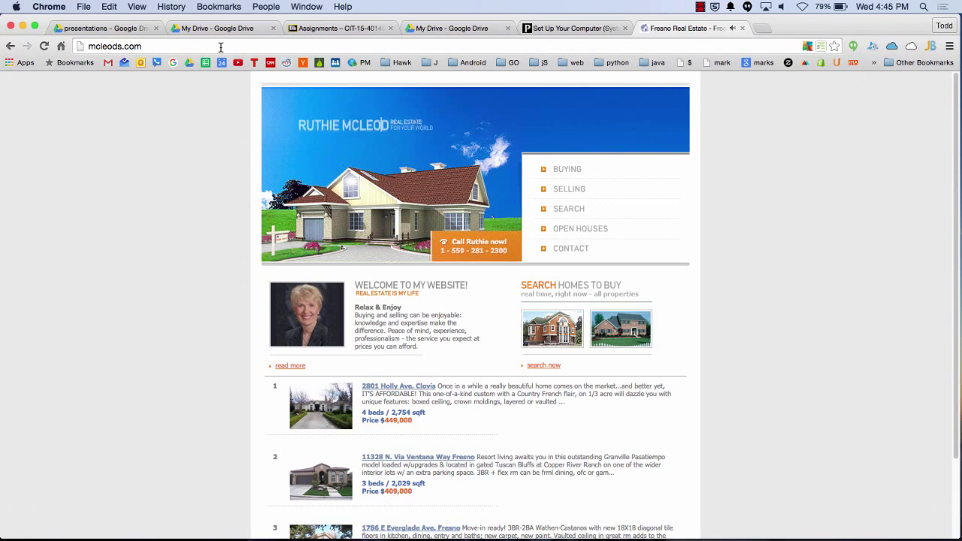
# Replace the address with 'domain' to reach domains.google.com
pyautogui.click(221, 49)
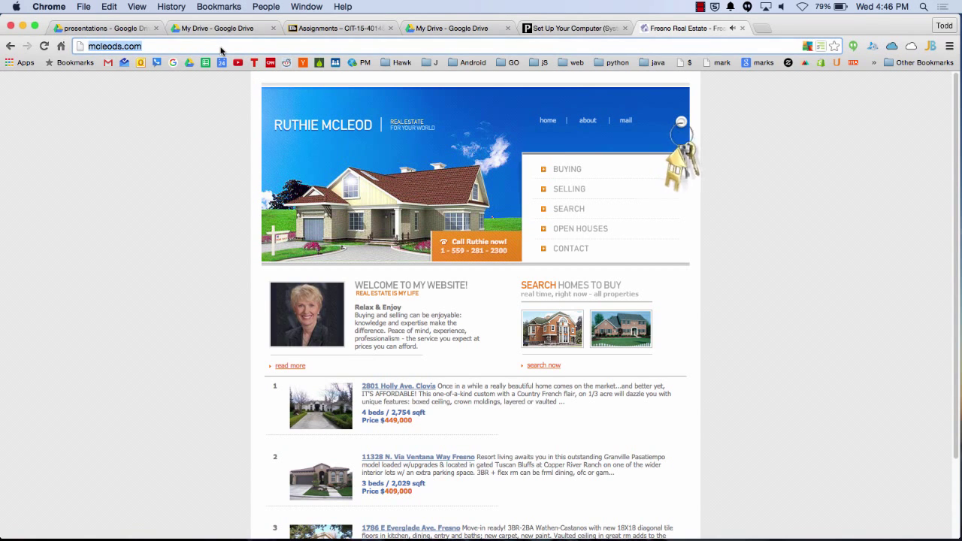
pyautogui.write('domains.goog')
pyautogui.press('Return')
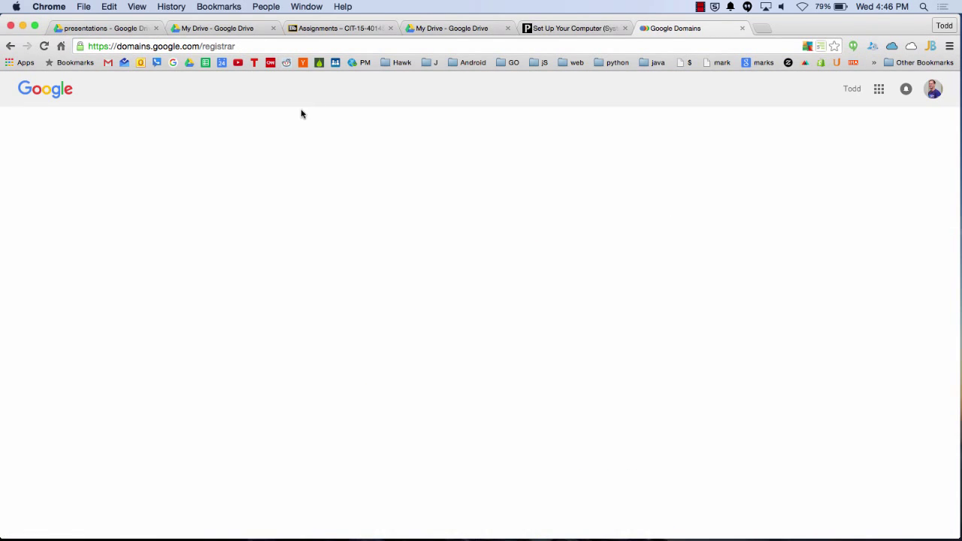
# Close the Google Domains tab, launch Firefox from the Dock, and switch to its start page
pyautogui.click(742, 29)
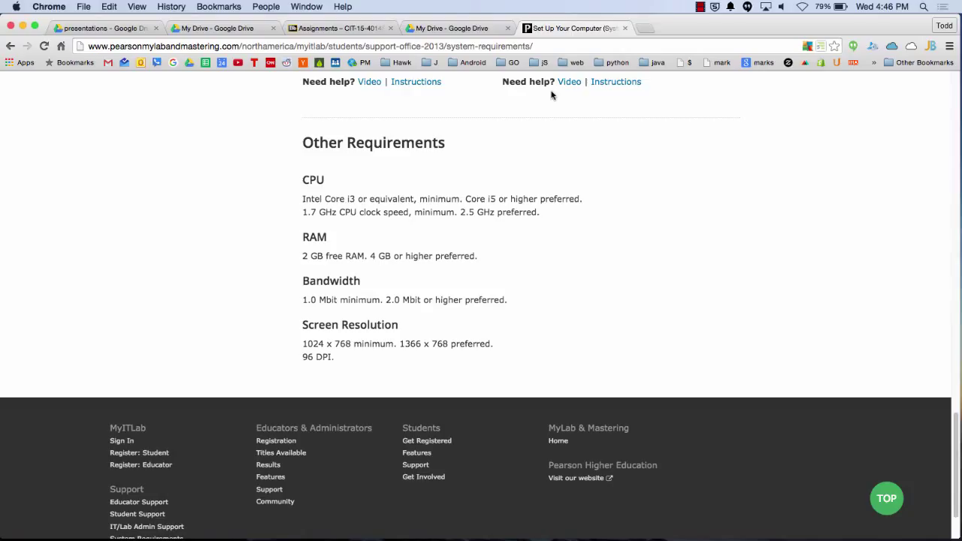
pyautogui.press('super+Tab')
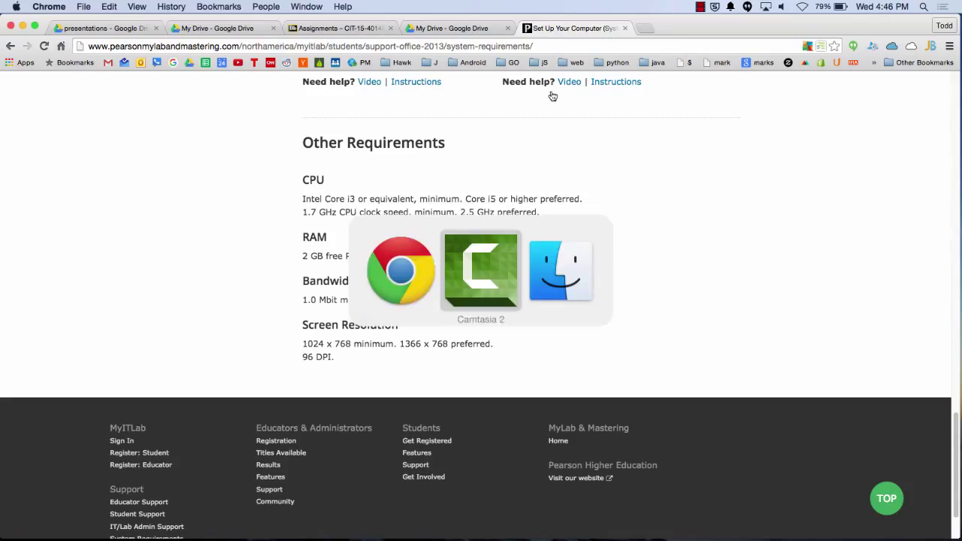
pyautogui.press('super+shift+Tab')
pyautogui.moveTo(515, 538)
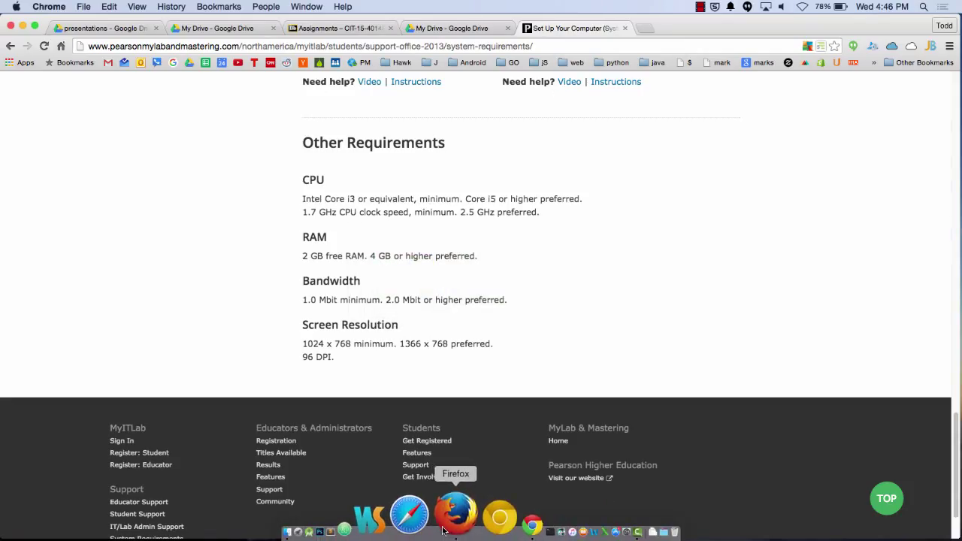
pyautogui.click(443, 530)
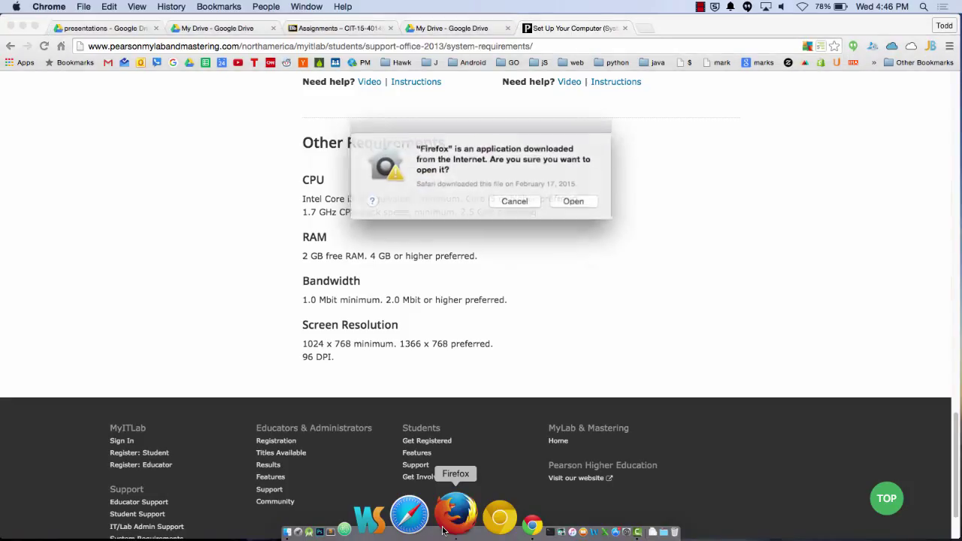
pyautogui.click(579, 197)
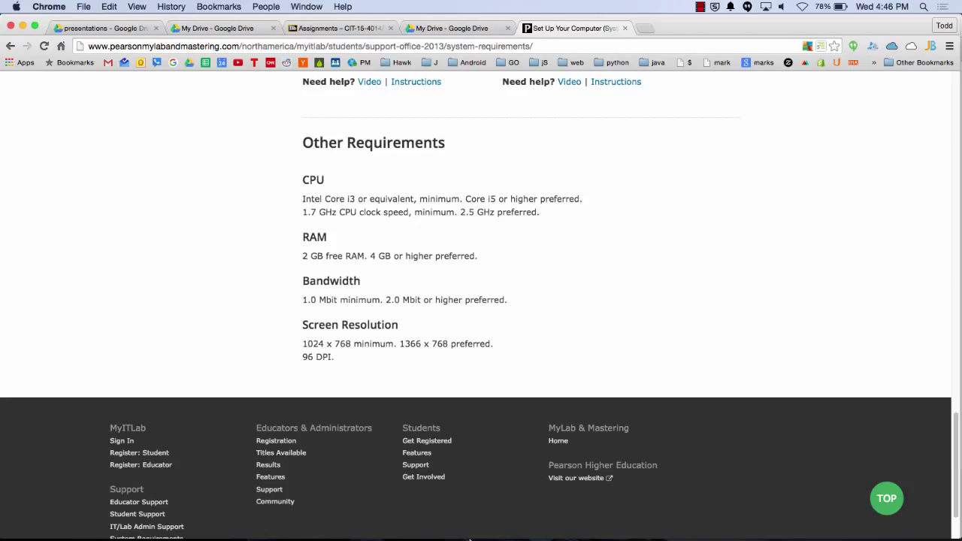
pyautogui.moveTo(462, 535)
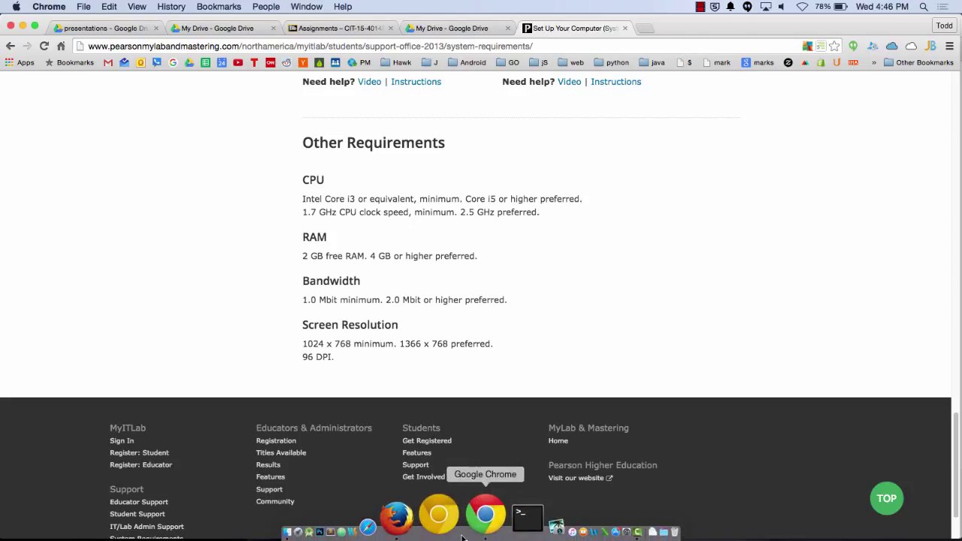
pyautogui.press('super+Tab')
pyautogui.press('super+Tab')
pyautogui.press('super+Tab')
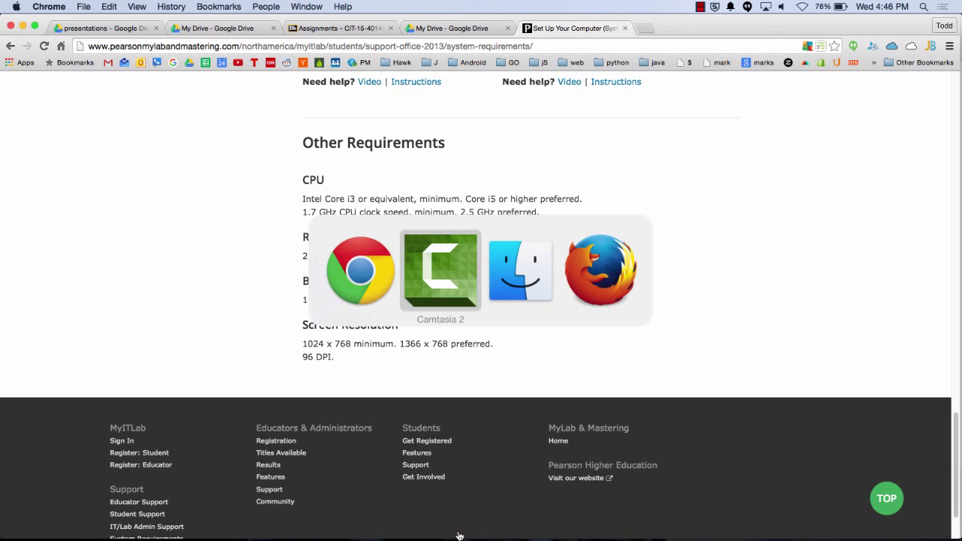
# Search 'google domains' in Firefox to reach Google Domains
pyautogui.click(330, 48)
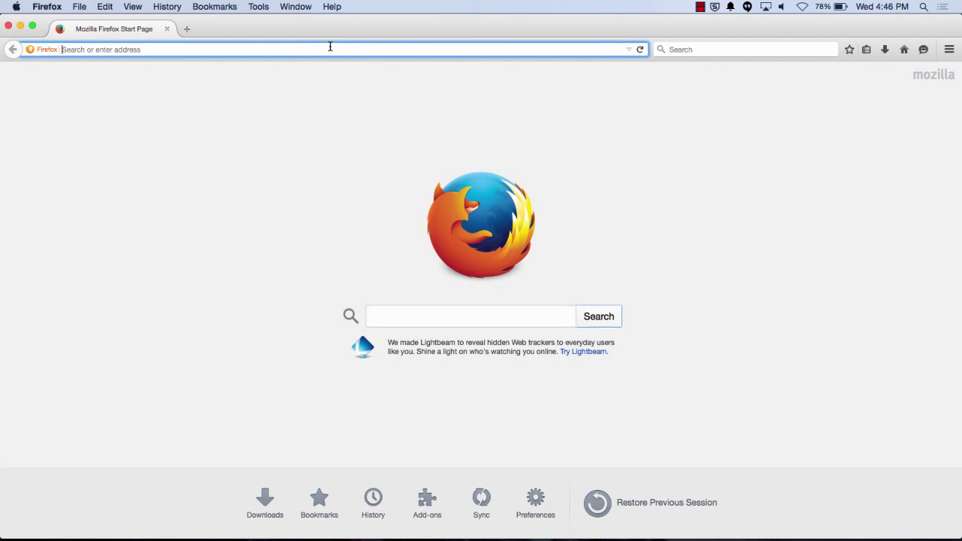
pyautogui.write('google domains')
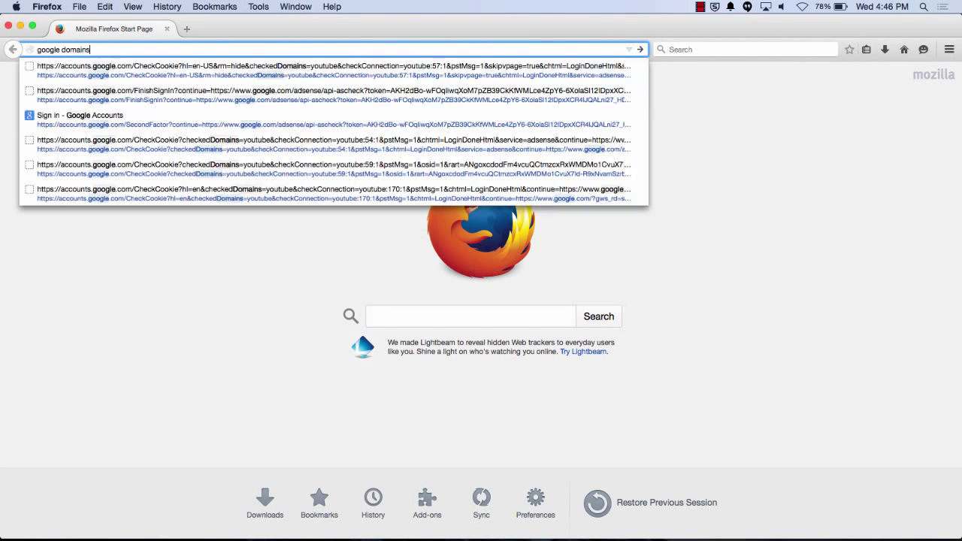
pyautogui.press('Return')
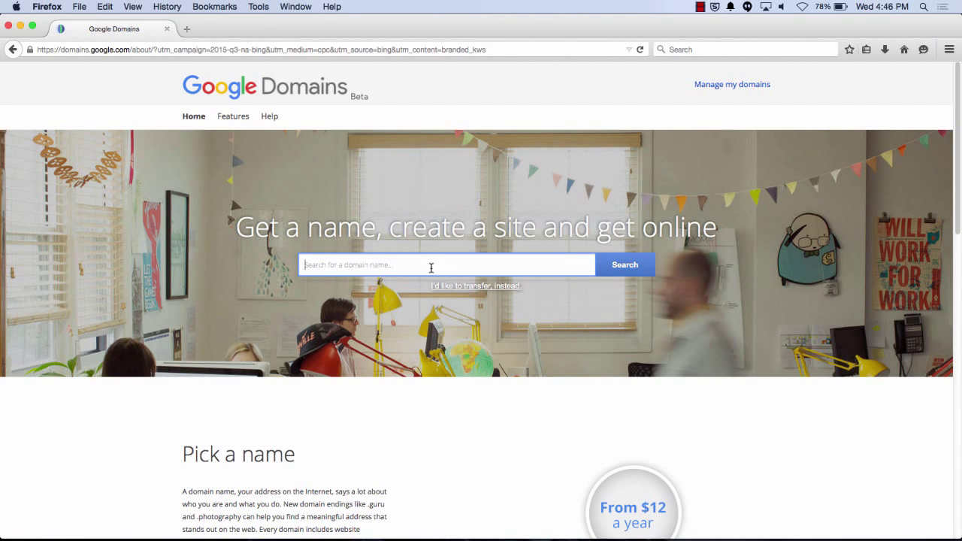
# Check availability of a first personal-name .com domain
pyautogui.press('Return')
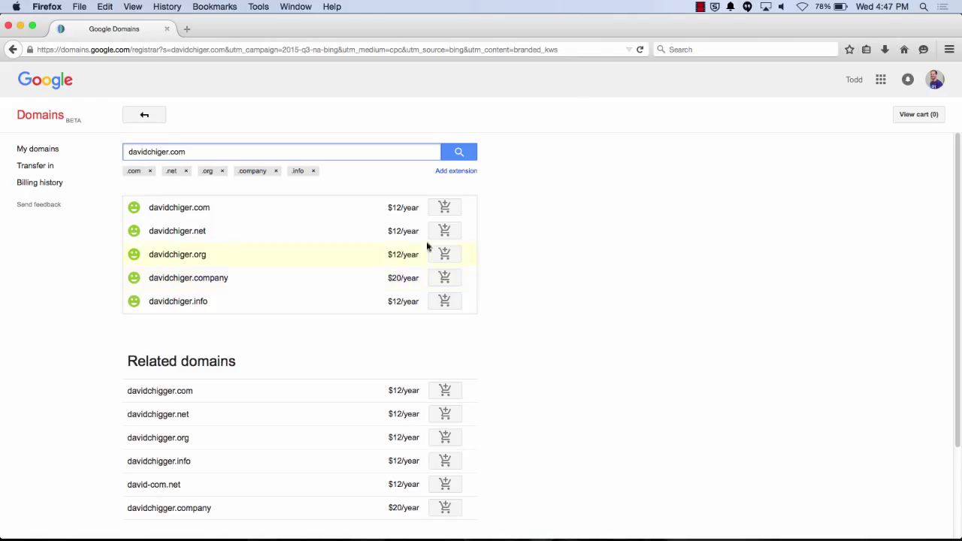
# Search a second personal-name domain and open the options for its taken .com
pyautogui.doubleClick(145, 150)
pyautogui.press('Return')
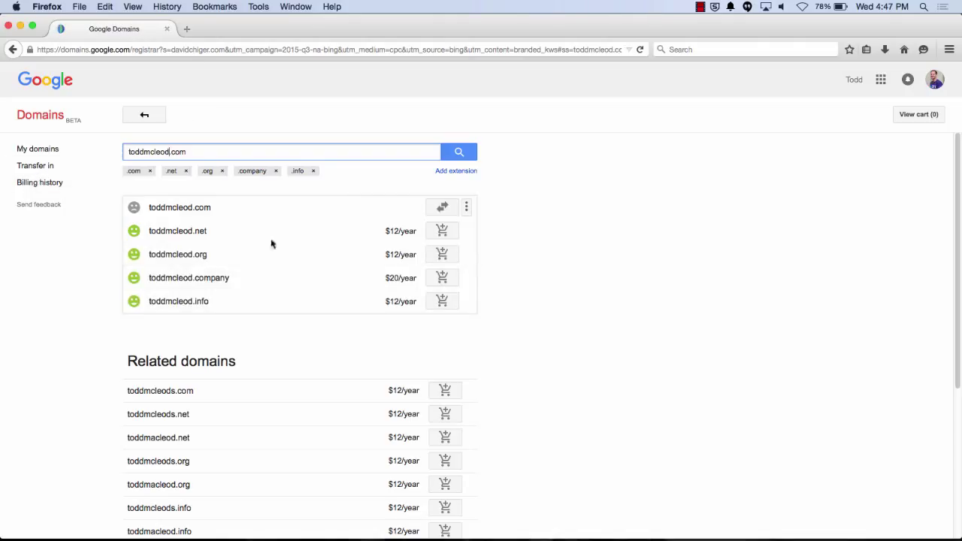
pyautogui.click(466, 208)
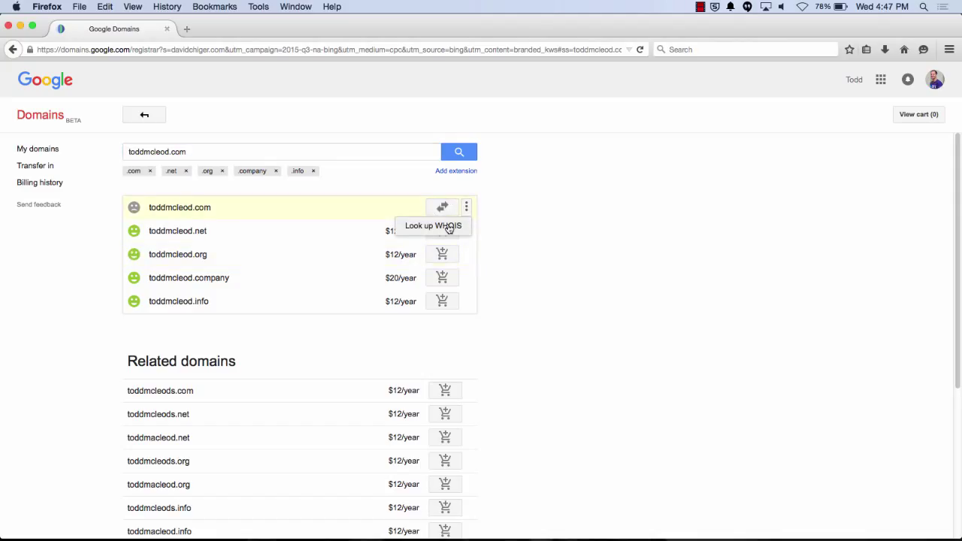
# Open the taken .com's WHOIS record, highlight registrar and contact details, then close Firefox
pyautogui.click(447, 227)
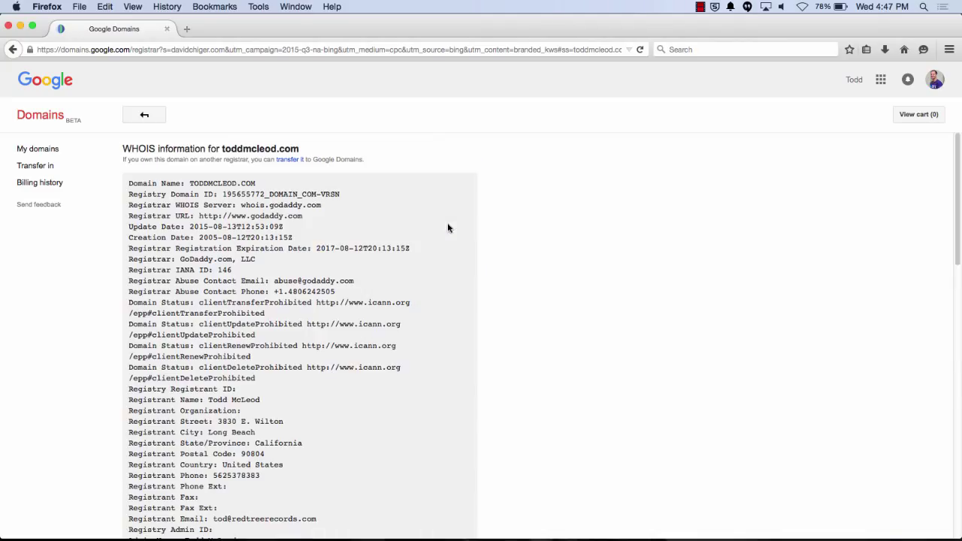
pyautogui.moveTo(259, 215); pyautogui.dragTo(302, 216)
pyautogui.scroll(-10, 300, 273)
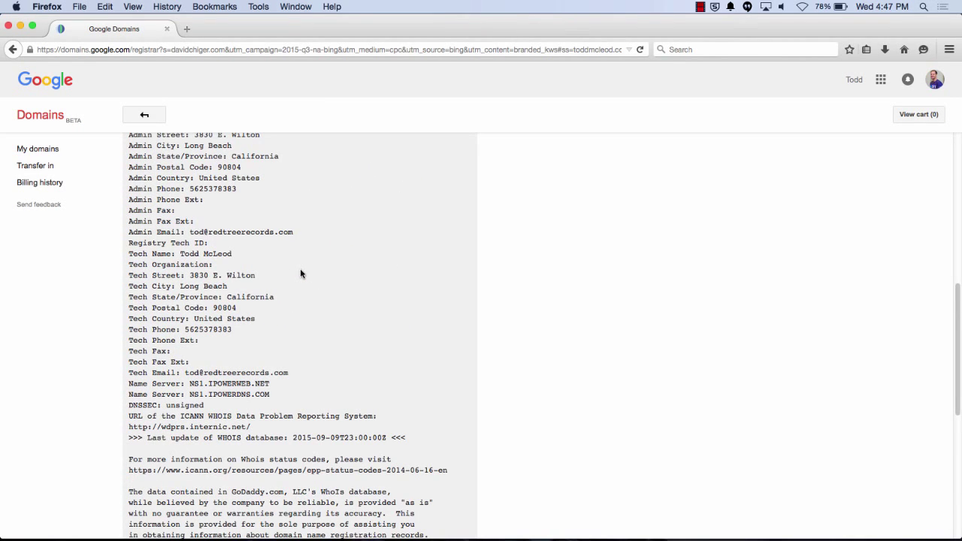
pyautogui.moveTo(184, 287); pyautogui.dragTo(248, 284)
pyautogui.click(247, 282)
pyautogui.scroll(1, 225, 255)
pyautogui.moveTo(206, 241); pyautogui.dragTo(296, 243)
pyautogui.scroll(10, 254, 303)
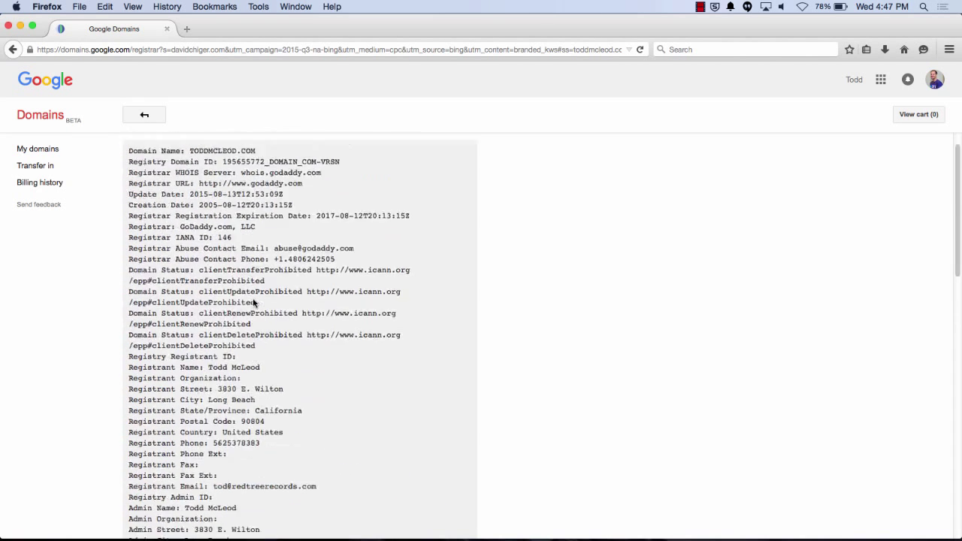
pyautogui.scroll(-4, 291, 280)
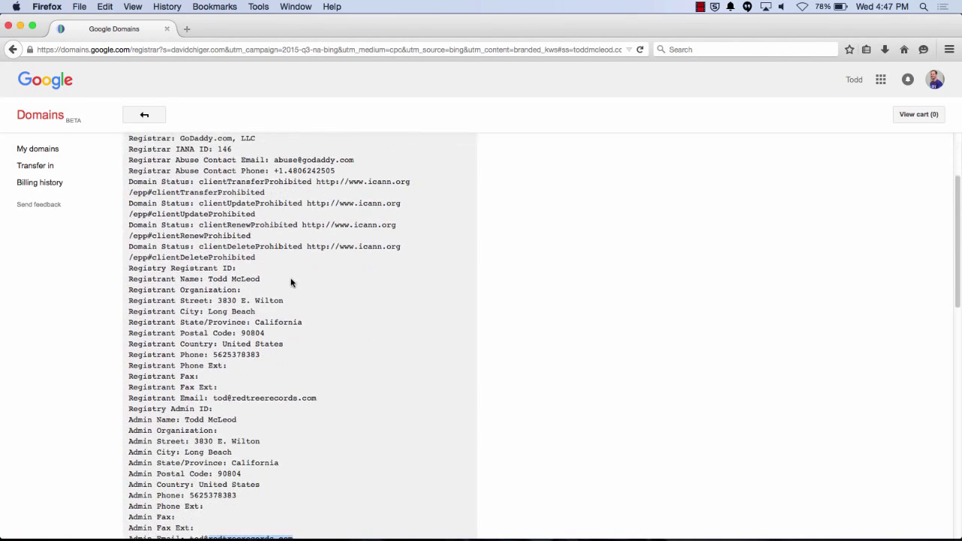
pyautogui.scroll(-17, 291, 282)
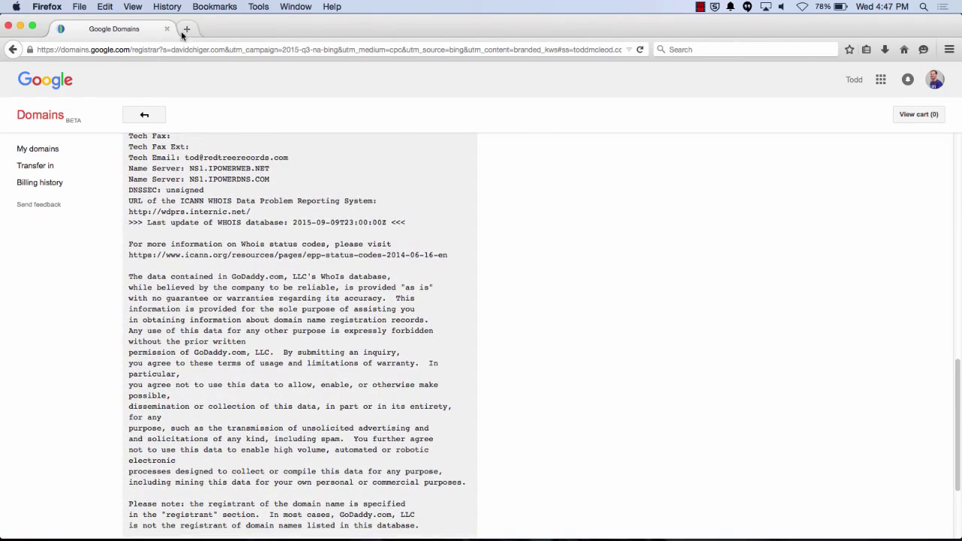
pyautogui.click(10, 25)
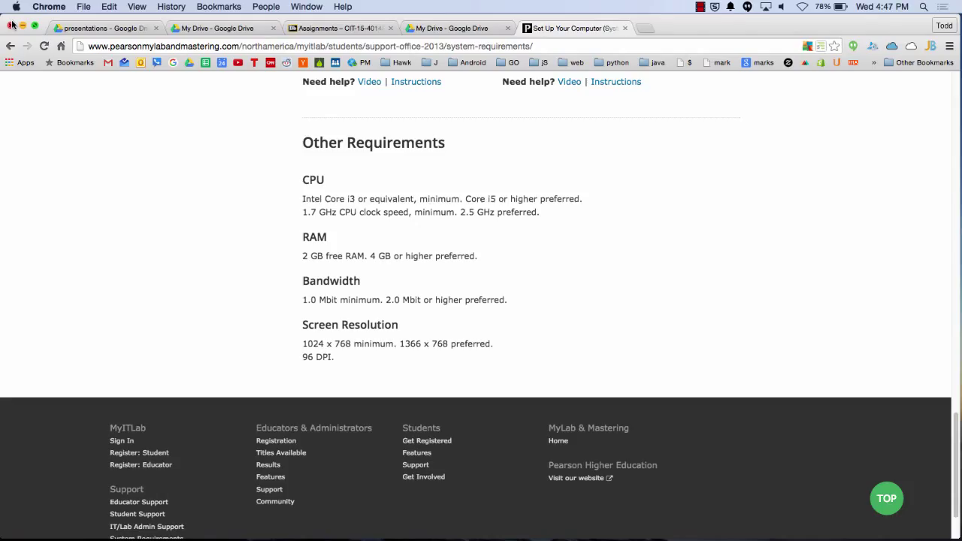
# Open a new Chrome tab and search Google for 'godaddy'
pyautogui.hotkey('ctrl', 't')
pyautogui.write('god')
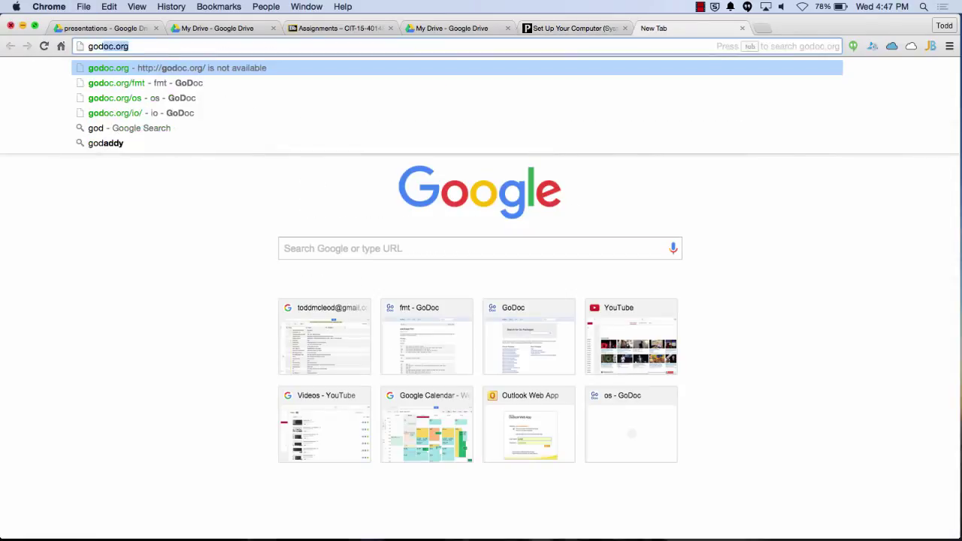
pyautogui.write('addy')
pyautogui.press('Return')
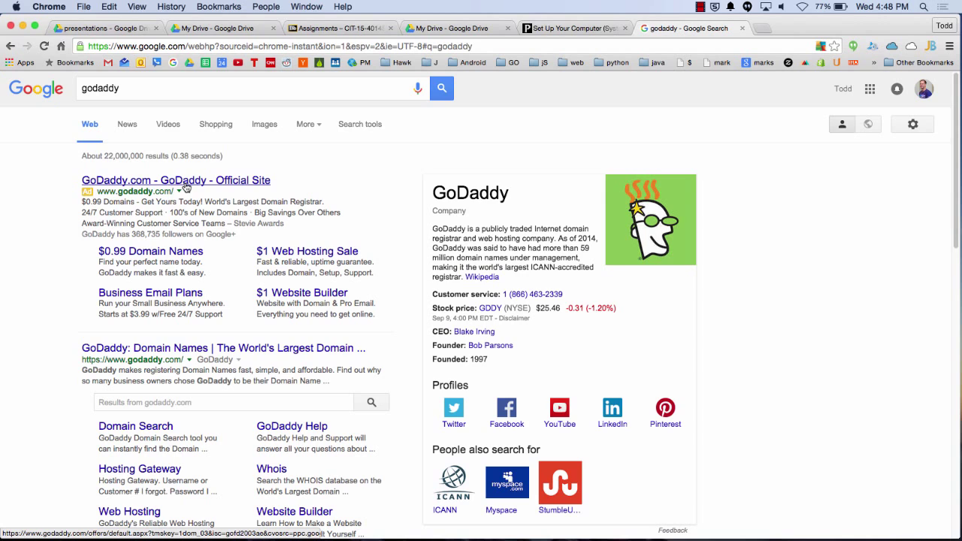
# Visit GoDaddy's official site from the ad, go to its home page, then close it
pyautogui.click(185, 187)
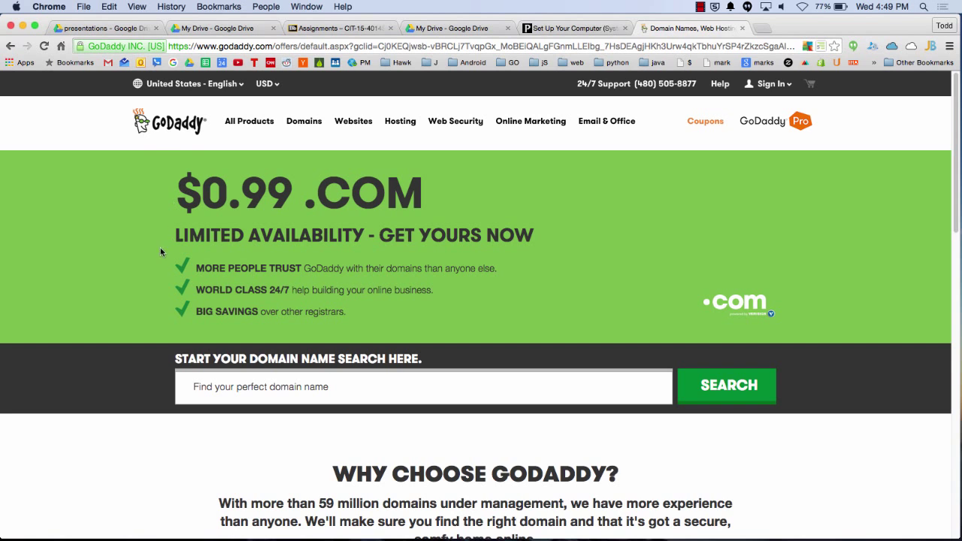
pyautogui.click(170, 124)
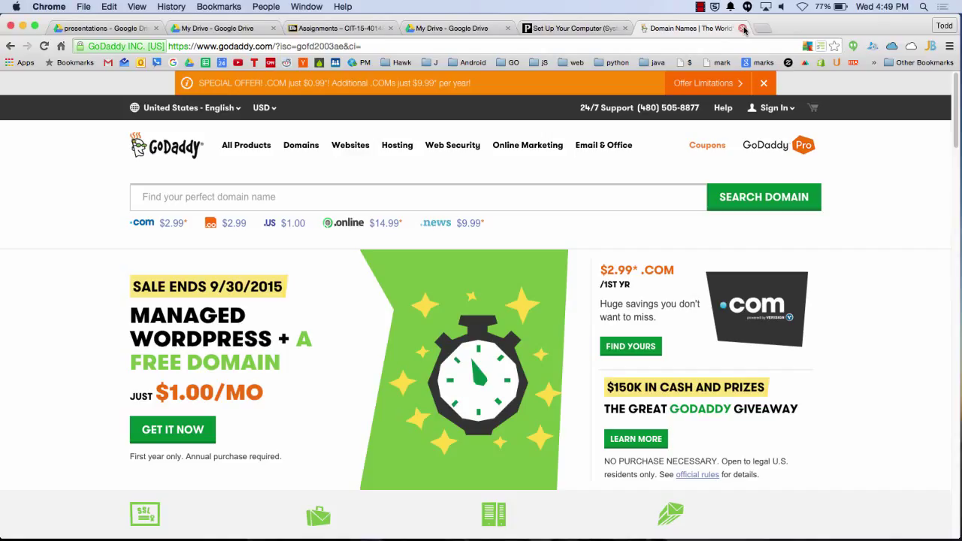
pyautogui.click(742, 28)
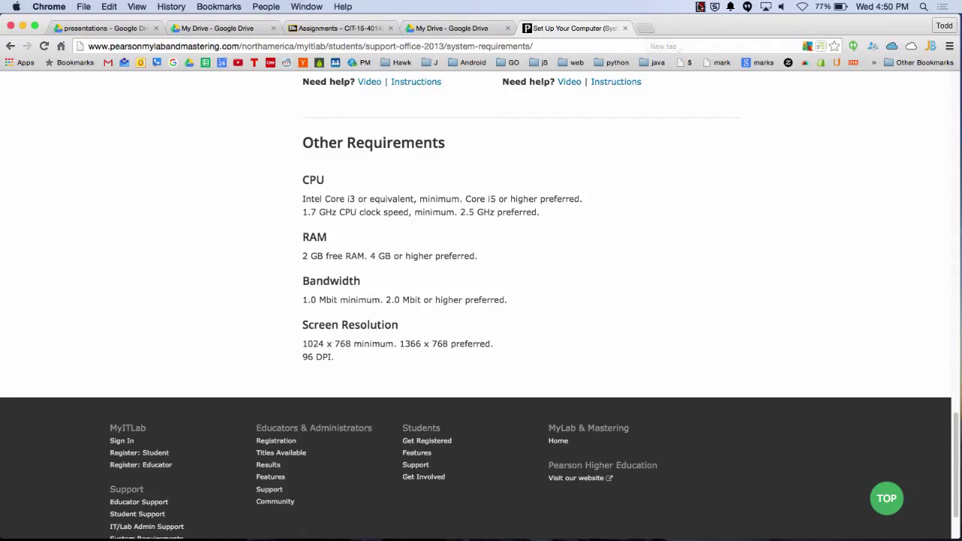
# Operate the screen recorder's menu-bar controls
pyautogui.click(699, 7)
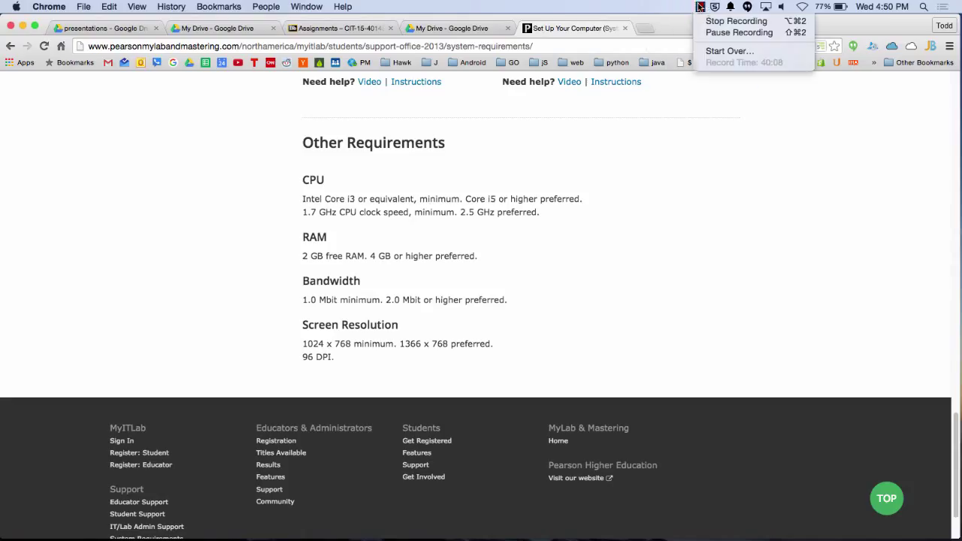
pyautogui.click(735, 21)
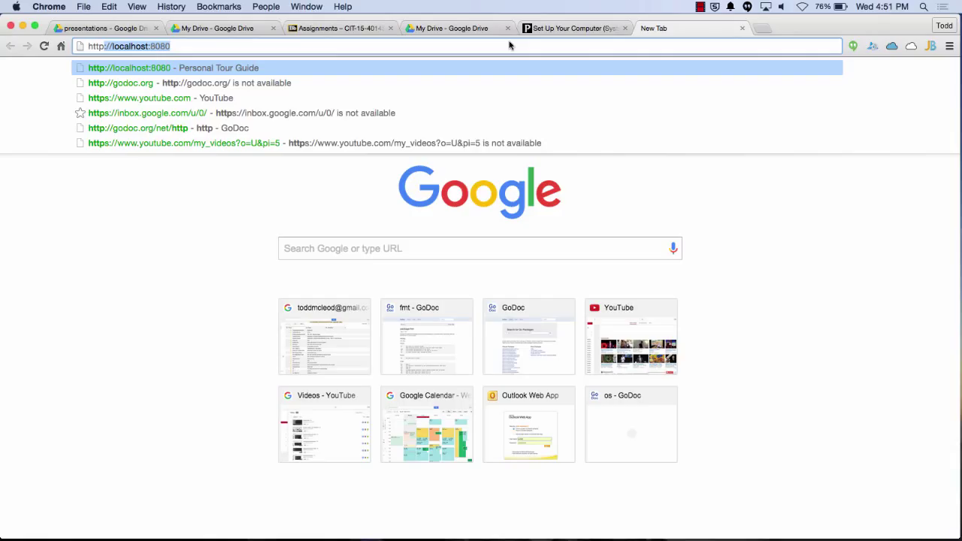
# Launch Terminal via Spotlight and start pinging the real estate site's domain
pyautogui.press('super+space')
pyautogui.write('termki')
pyautogui.press('BackSpace')
pyautogui.press('BackSpace')
pyautogui.write('inal')
pyautogui.press('Return')
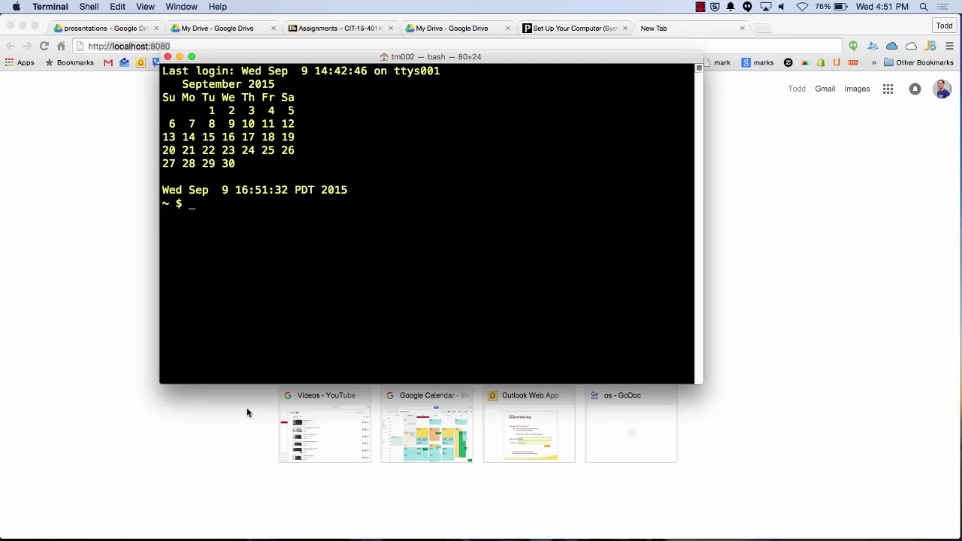
pyautogui.write('ping mcleods.com')
pyautogui.press('Return')
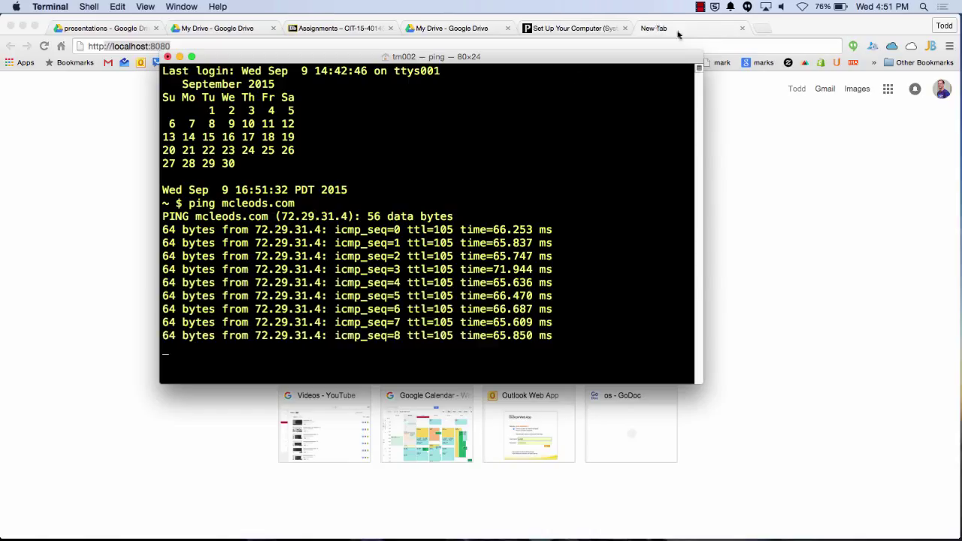
# Load 72.29.31.4 in Chrome while watching the ping, then close the site
pyautogui.click(756, 28)
pyautogui.write('72')
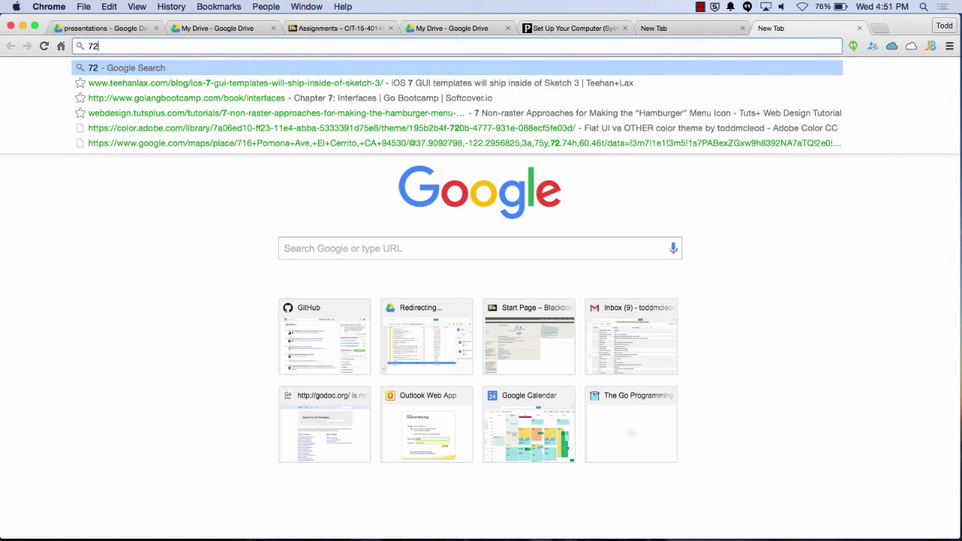
pyautogui.write('.29.31.4')
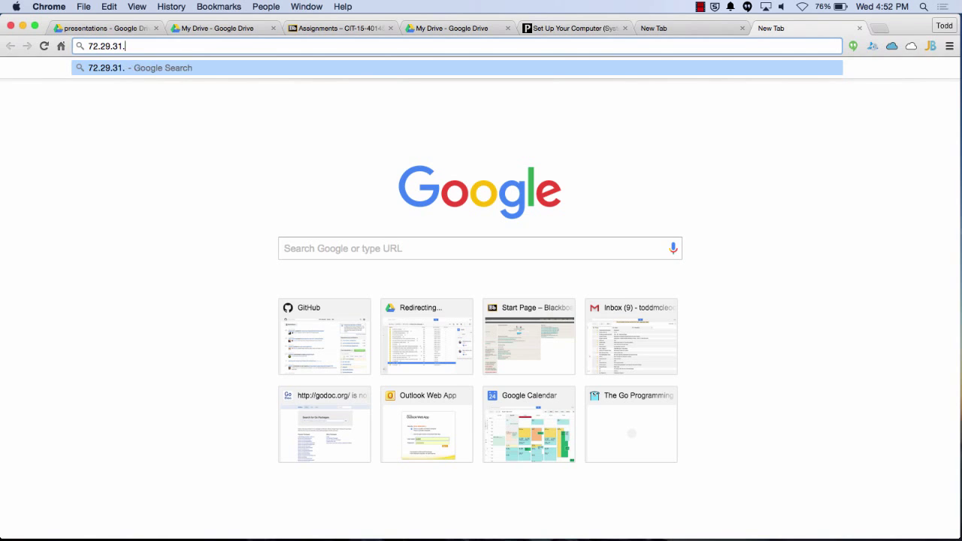
pyautogui.press('Return')
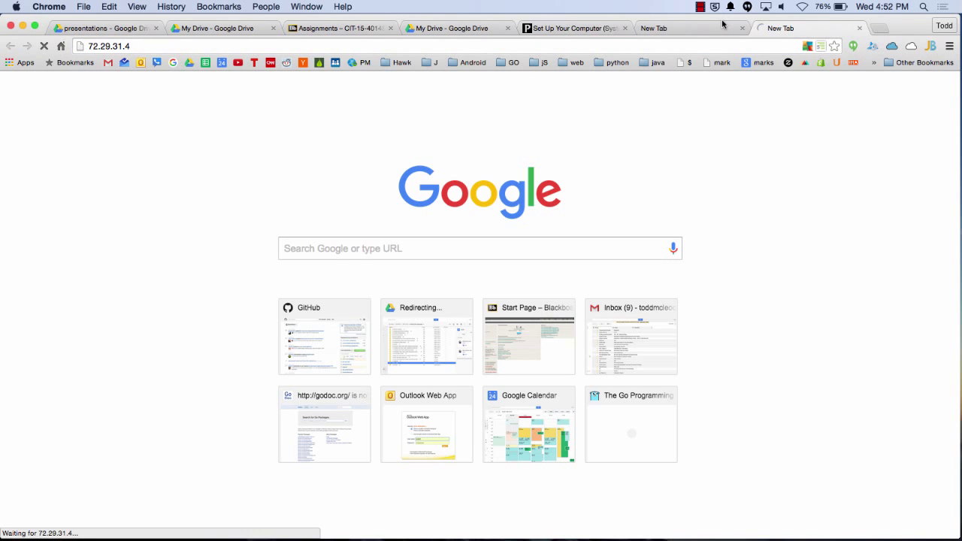
pyautogui.press('super+Tab')
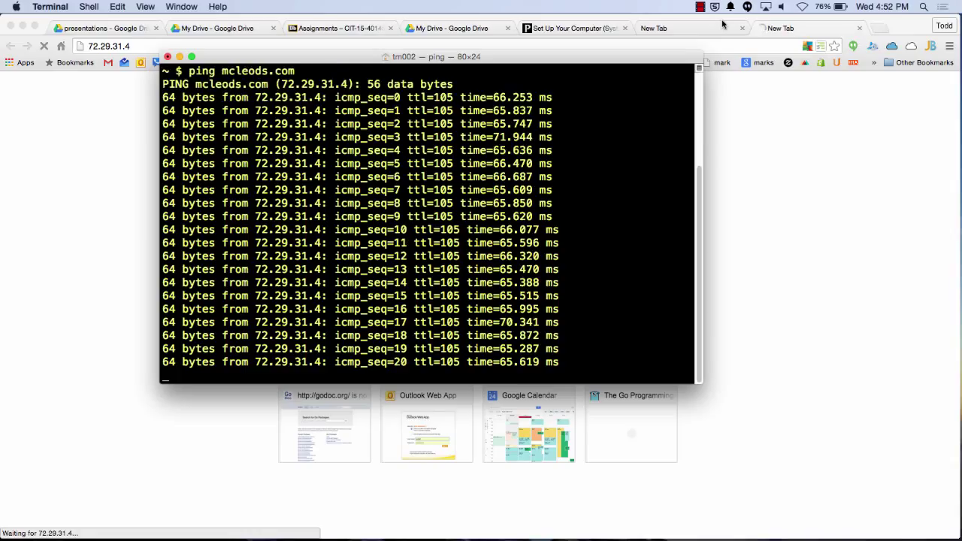
pyautogui.press('super+Tab')
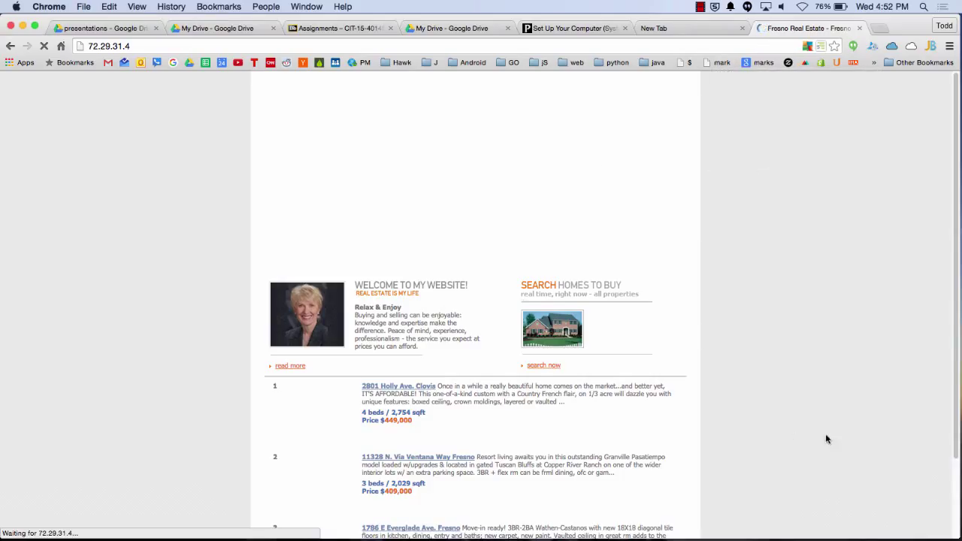
pyautogui.click(860, 28)
pyautogui.press('super+Tab')
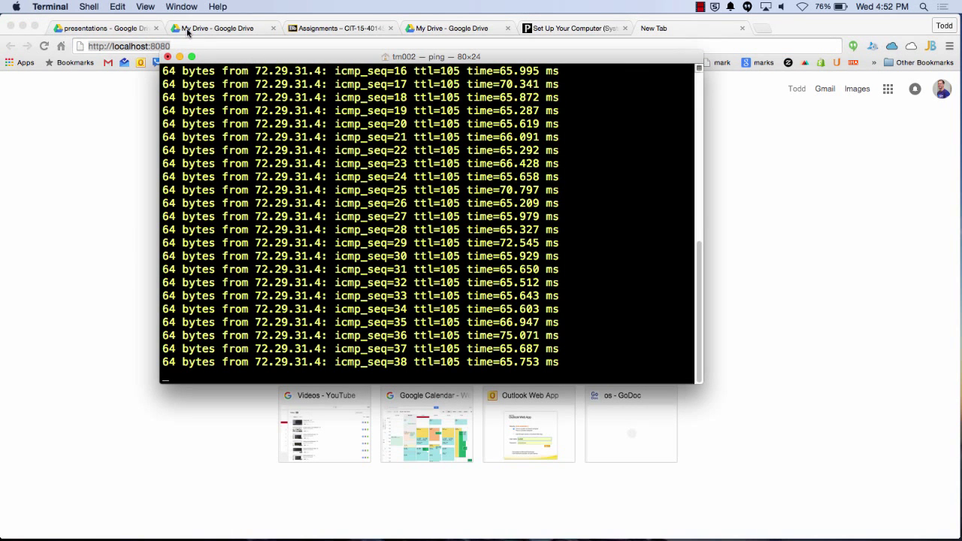
# End the ping by closing its Terminal window, then search Google for 'tim berner lee'
pyautogui.click(168, 56)
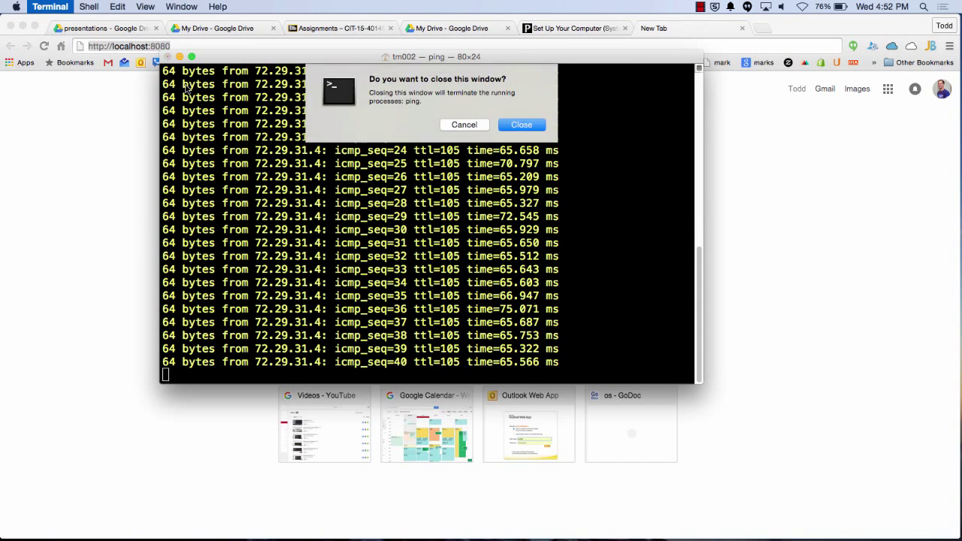
pyautogui.click(537, 130)
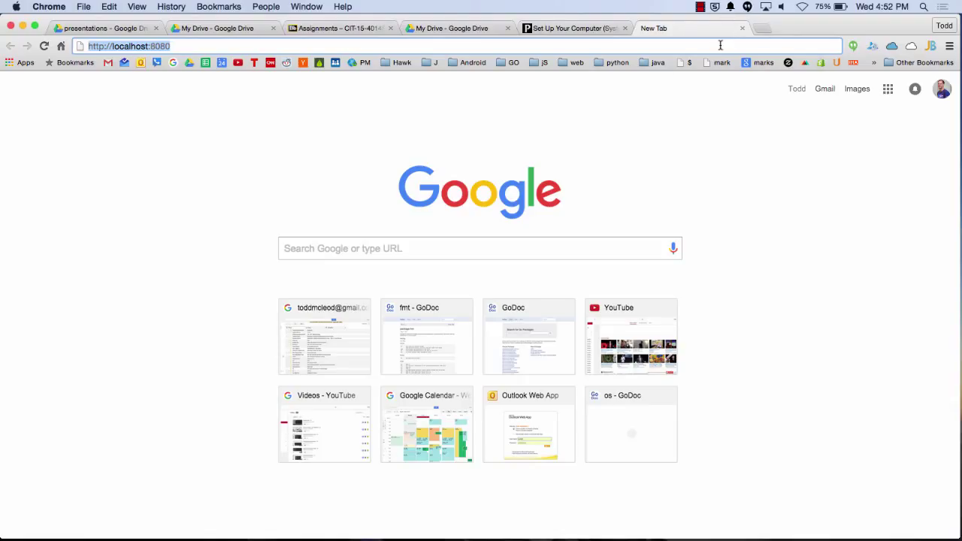
pyautogui.write('tim berner lee')
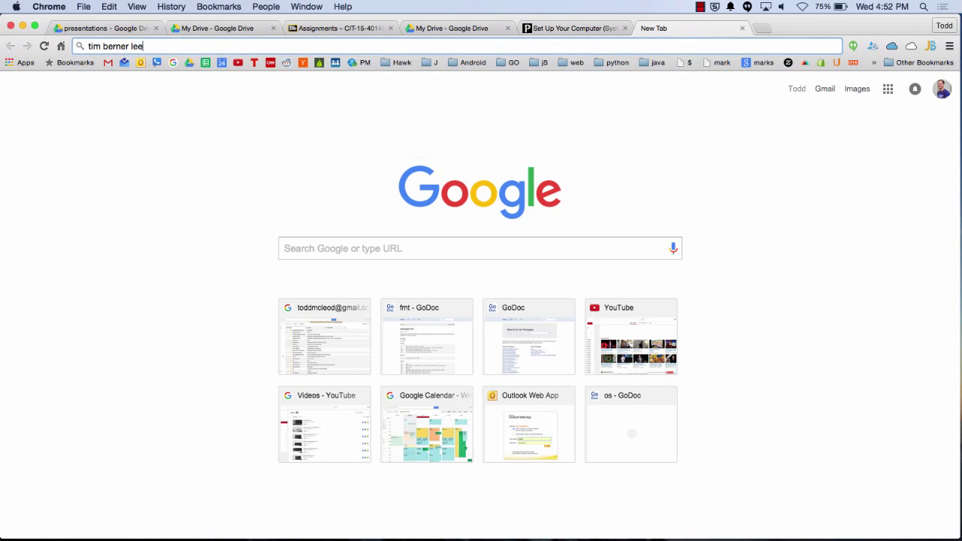
pyautogui.press('Return')
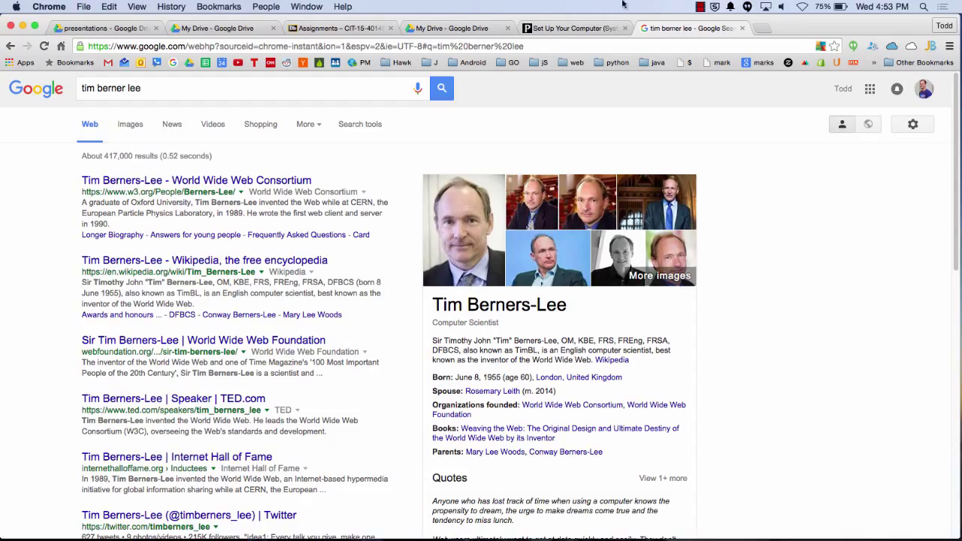
# Search 'internet map original' in Images and preview the early ARPANET map thumbnail
pyautogui.click(209, 92)
pyautogui.hotkey('alt', 'shift', 'Left')
pyautogui.press('super+a')
pyautogui.write('internet map original')
pyautogui.press('Return')
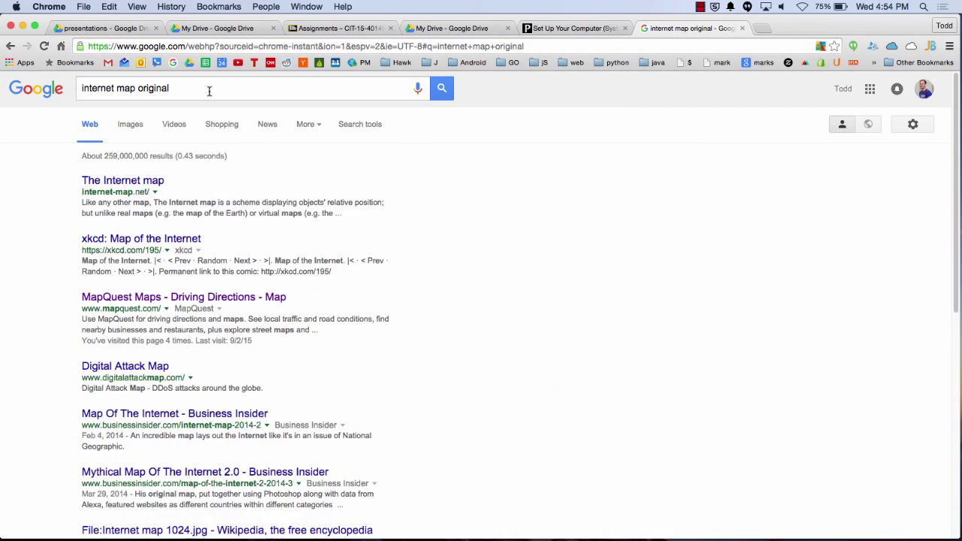
pyautogui.click(131, 126)
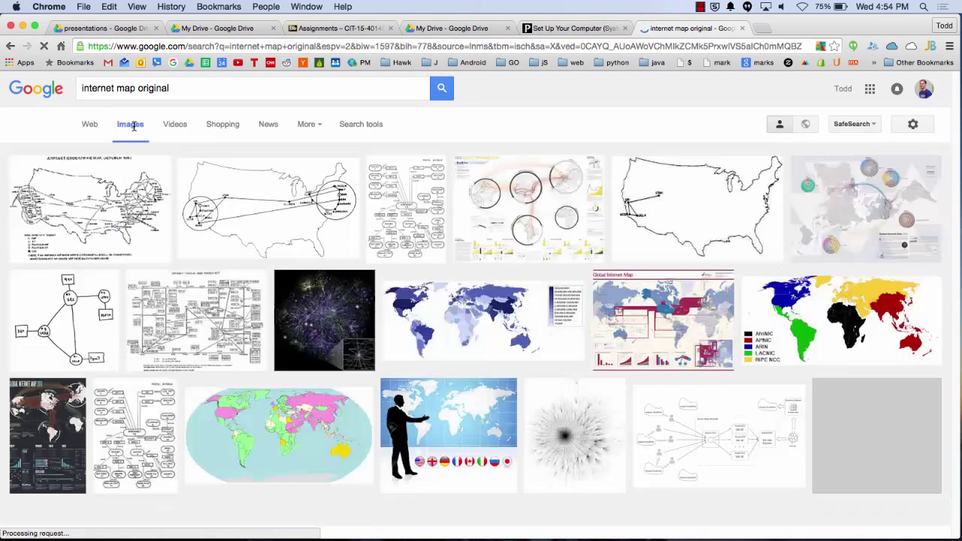
pyautogui.click(269, 224)
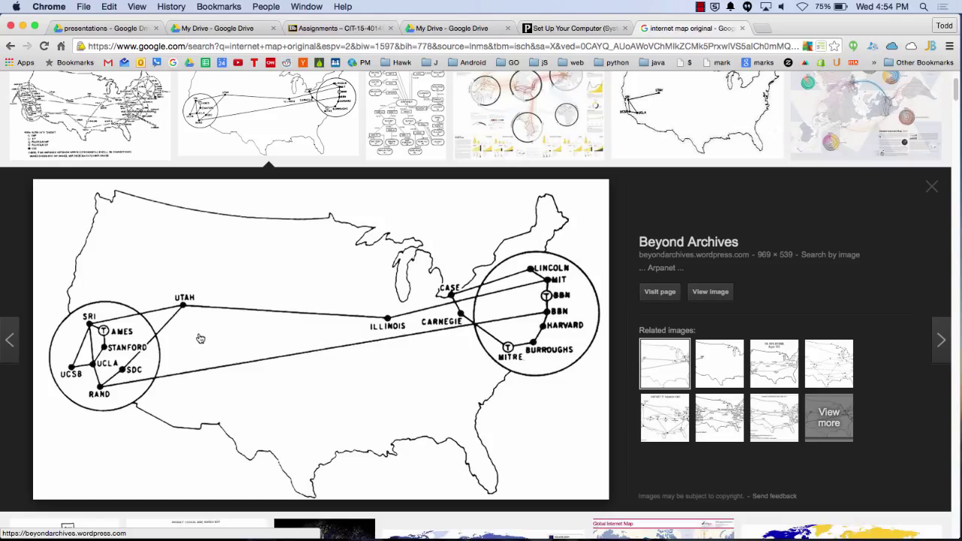
# Search 'darpa' in a new tab, then close the image-results and DARPA tabs
pyautogui.click(762, 29)
pyautogui.write('darpa')
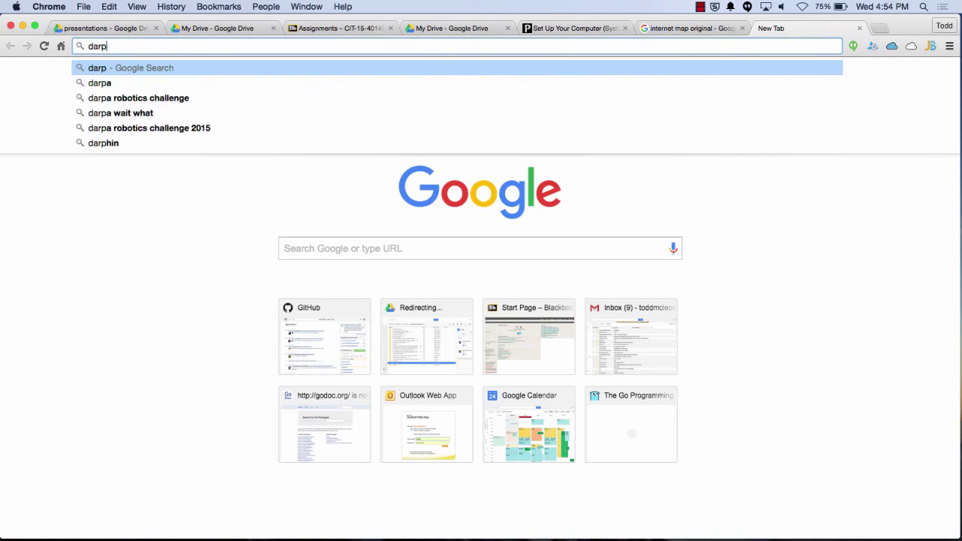
pyautogui.press('Return')
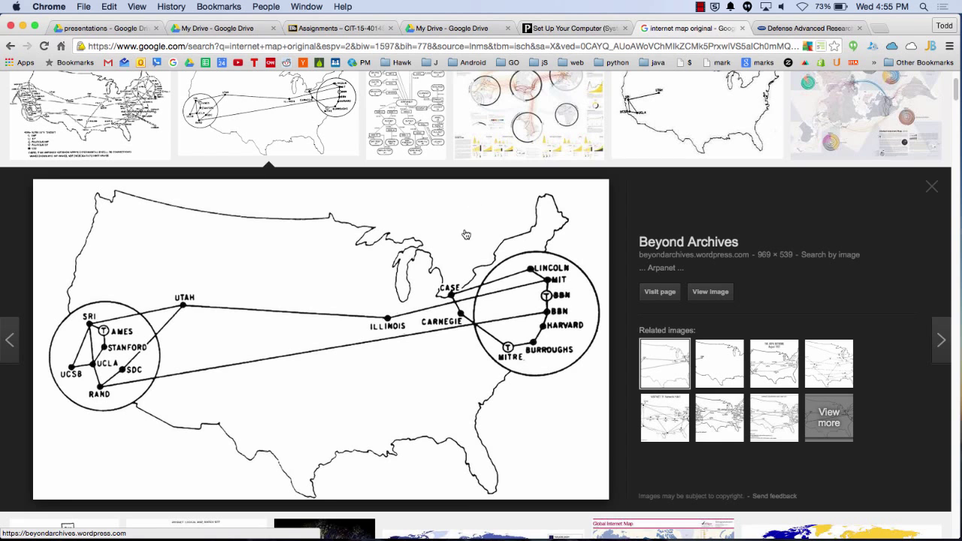
pyautogui.click(741, 29)
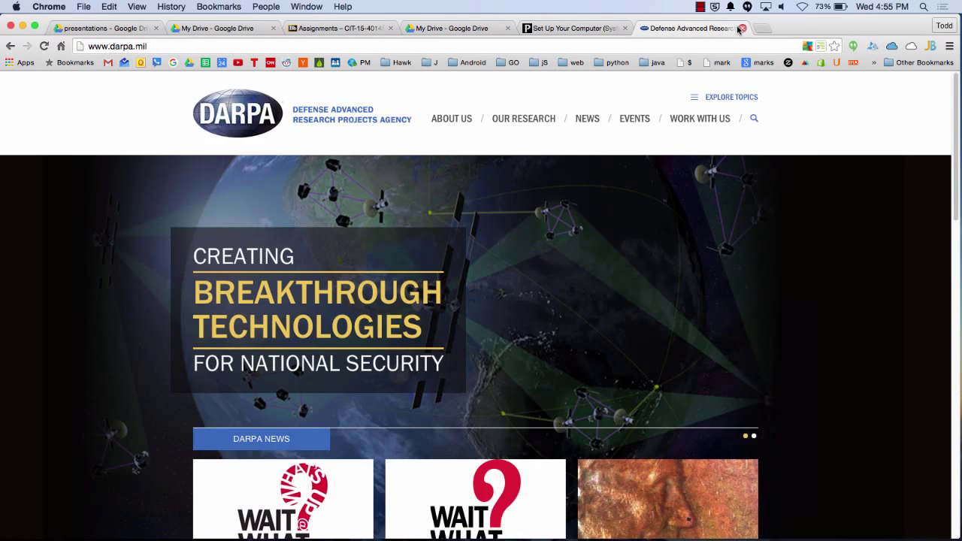
pyautogui.click(741, 28)
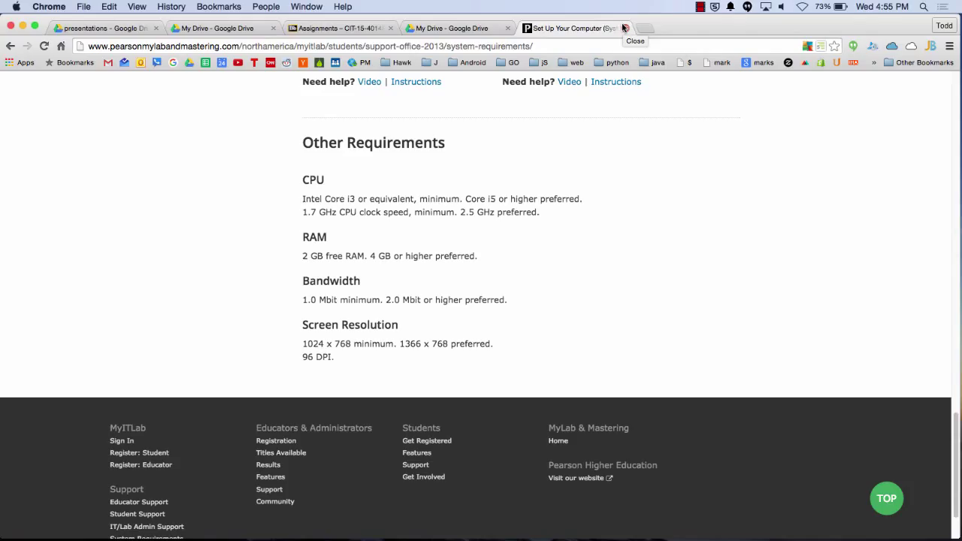
# Close the Pearson page and browse Google results for 'semantics html'
pyautogui.click(623, 28)
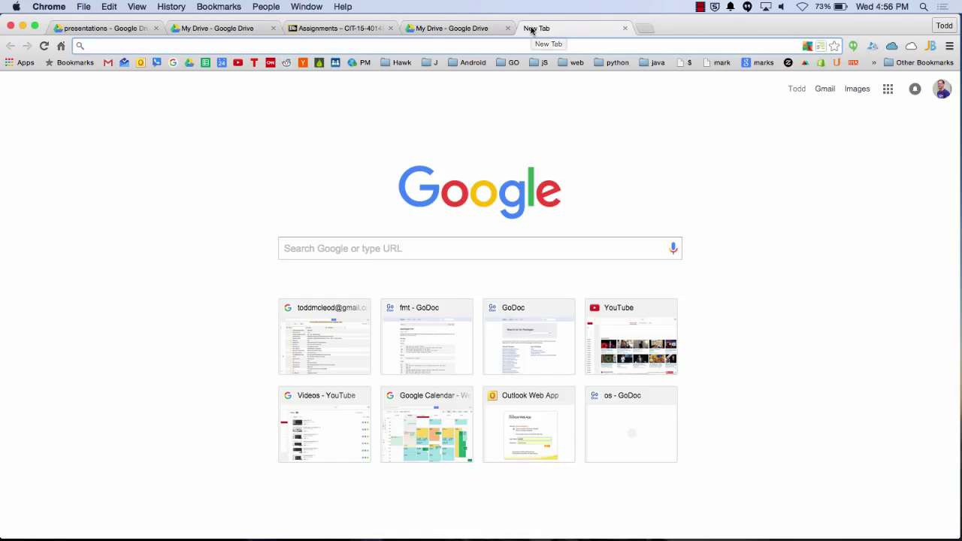
pyautogui.write('se')
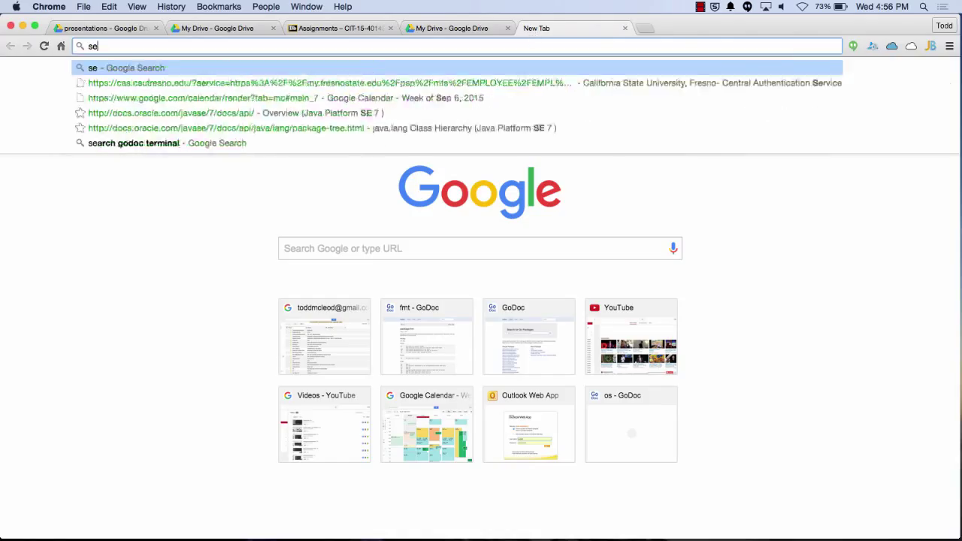
pyautogui.write('mantics html')
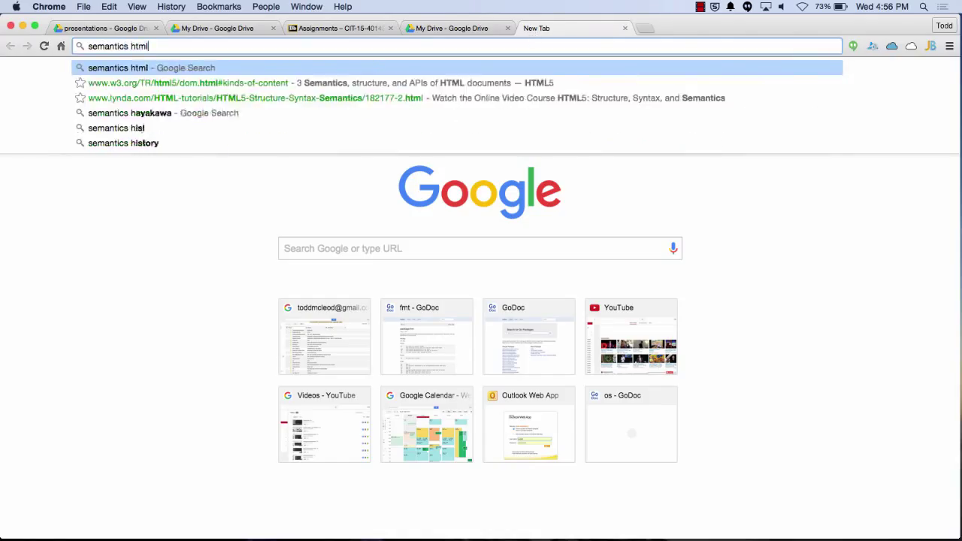
pyautogui.press('Return')
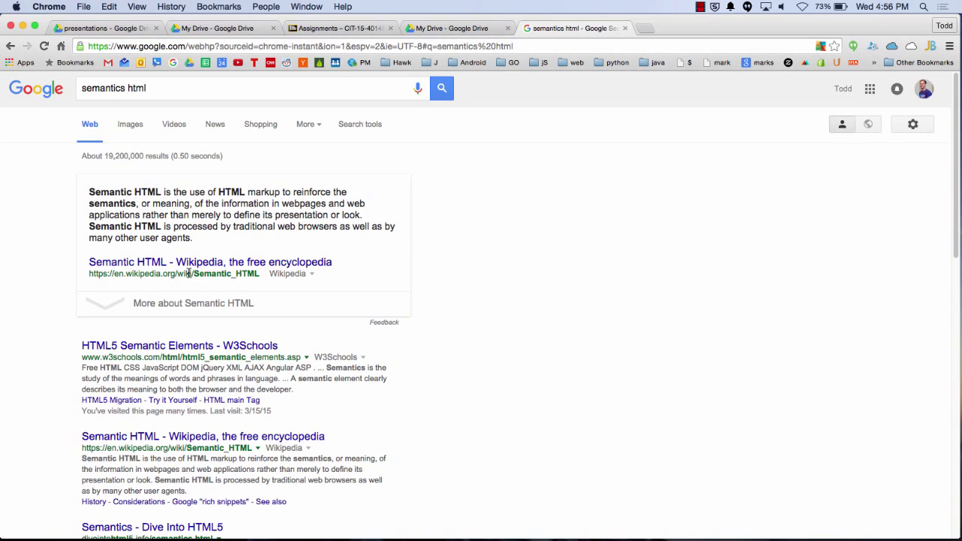
pyautogui.scroll(-2, 166, 352)
pyautogui.scroll(-5, 166, 352)
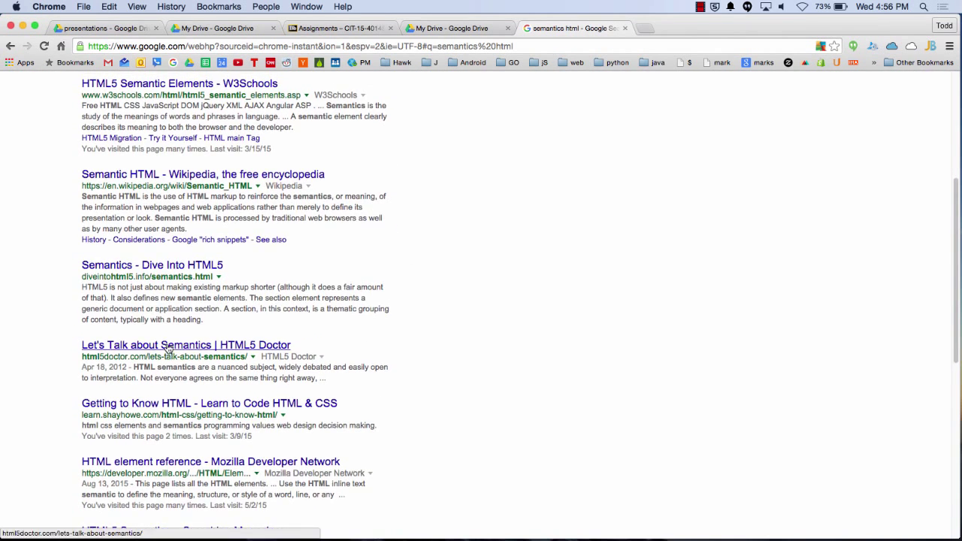
pyautogui.scroll(3, 168, 335)
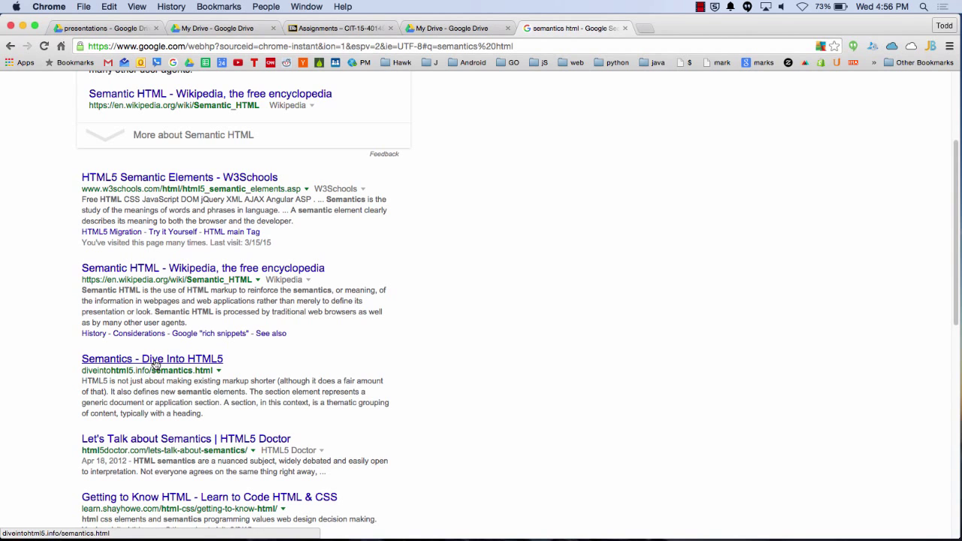
# Open the Dive Into HTML5 semantics result, then its Let's Talk about Semantics article
pyautogui.click(156, 360)
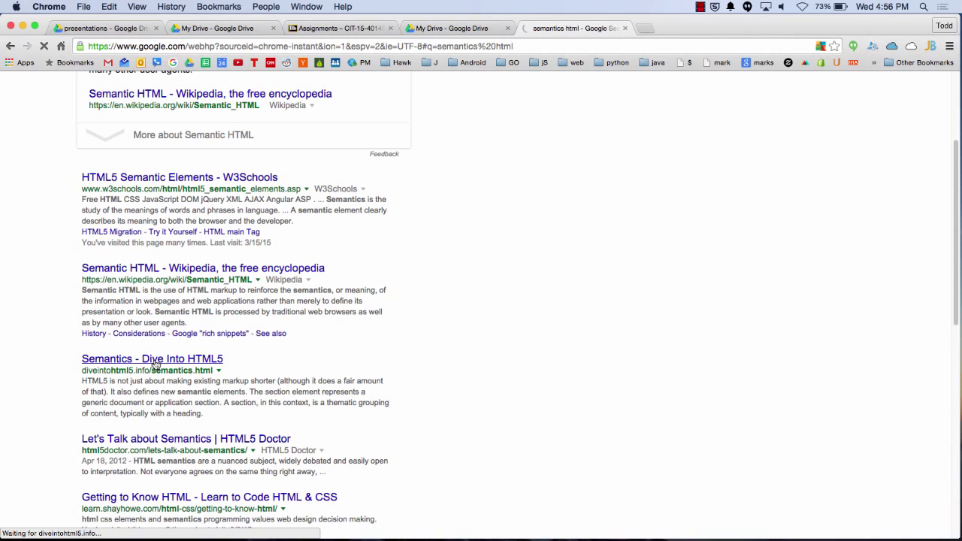
pyautogui.scroll(-3, 544, 329)
pyautogui.click(238, 359)
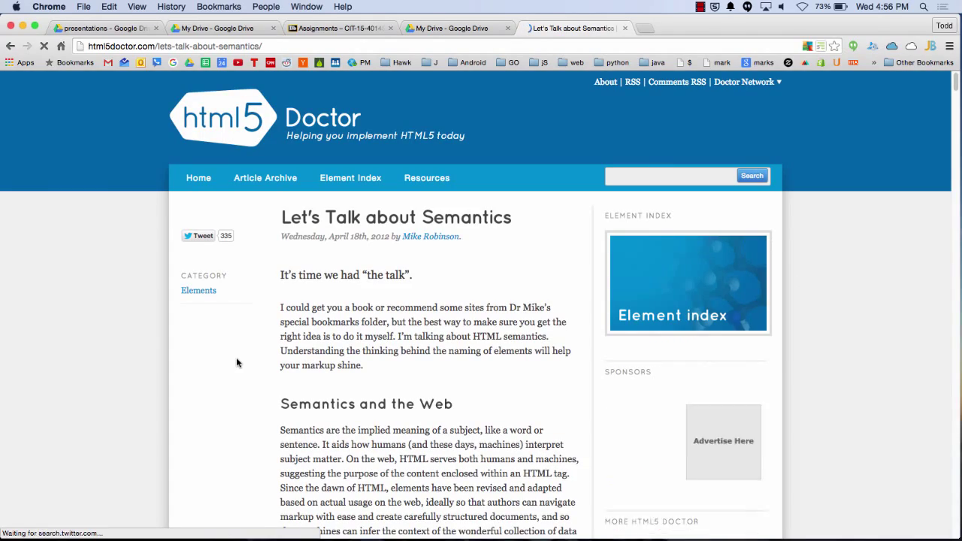
# Read through the Let's Talk about Semantics article, then close its tab
pyautogui.scroll(-5, 278, 348)
pyautogui.scroll(-20, 279, 353)
pyautogui.scroll(-20, 280, 353)
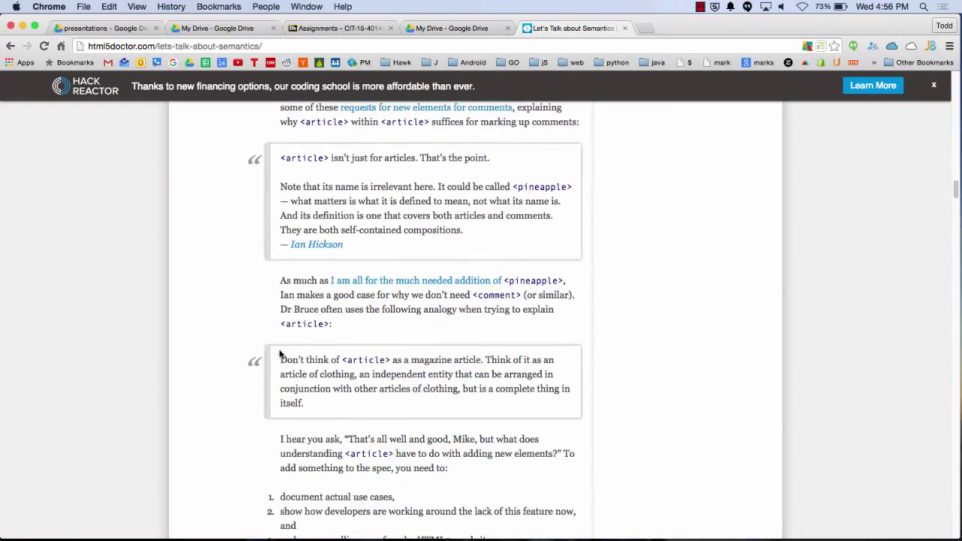
pyautogui.scroll(-15, 279, 353)
pyautogui.scroll(-15, 280, 353)
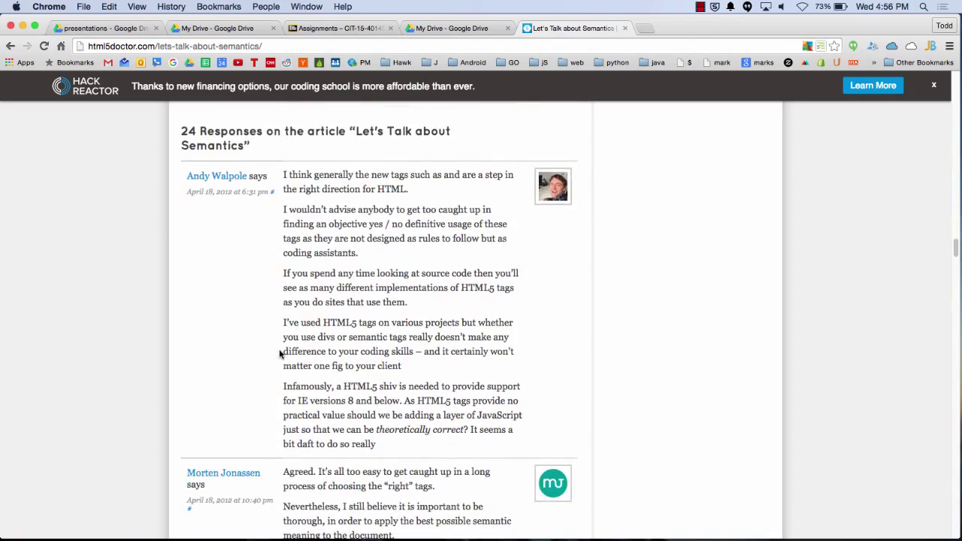
pyautogui.scroll(-3, 279, 349)
pyautogui.scroll(20, 279, 348)
pyautogui.scroll(15, 280, 353)
pyautogui.click(624, 29)
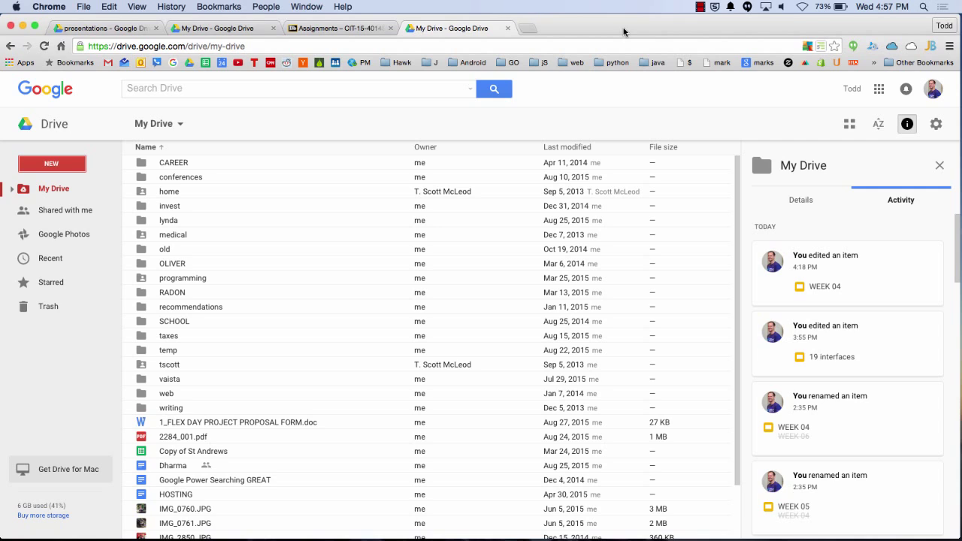
pyautogui.click(699, 7)
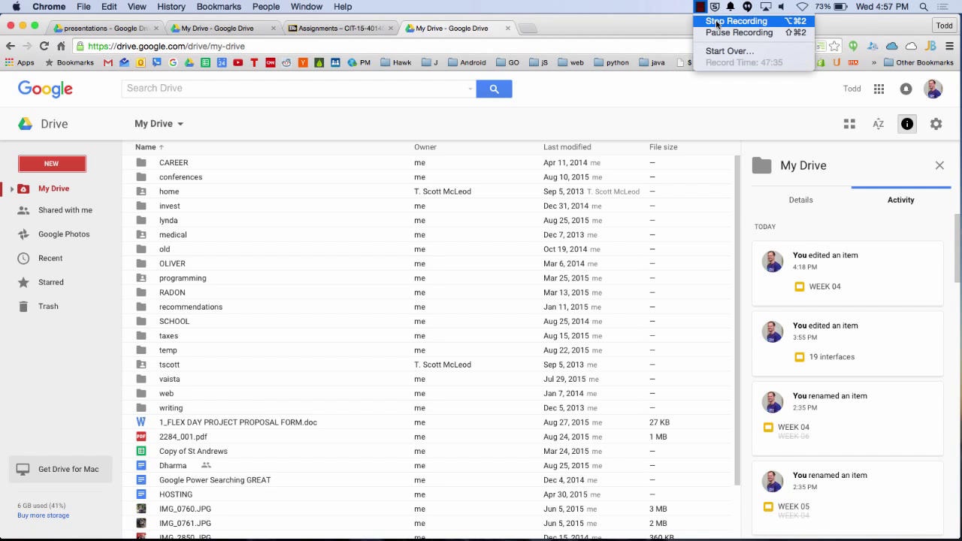